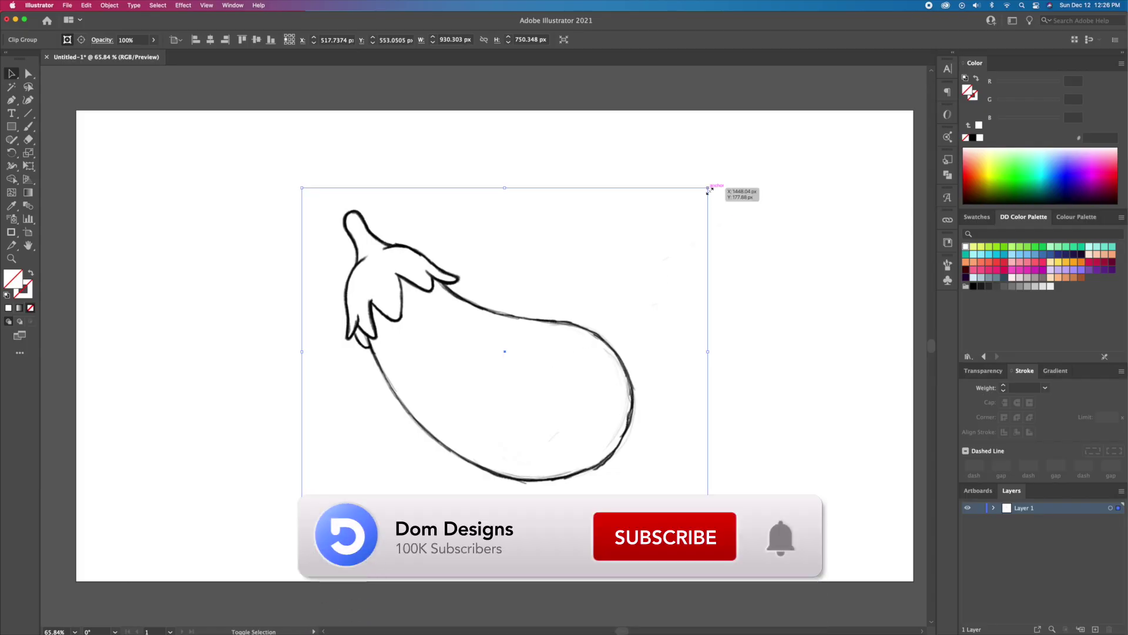
Step: Turn the Reference layer holding the eggplant sketch into a template layer with images dimmed to 50%
{"action": "left_click", "coordinate": [764, 192]}
{"action": "key", "text": "shift+o"}
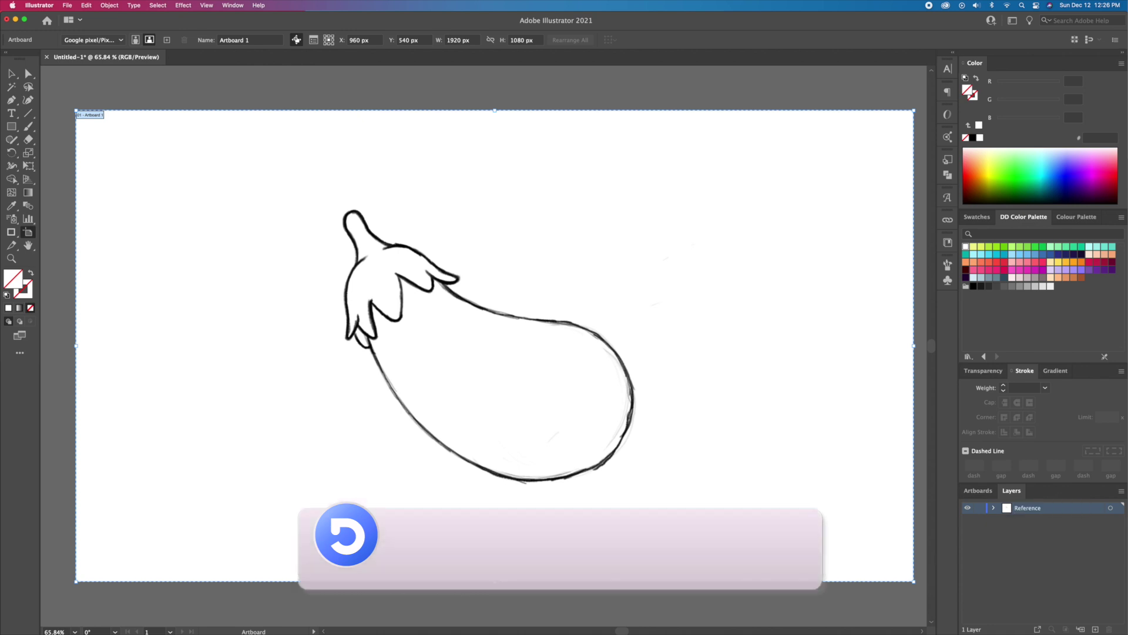
{"action": "double_click", "coordinate": [1009, 511]}
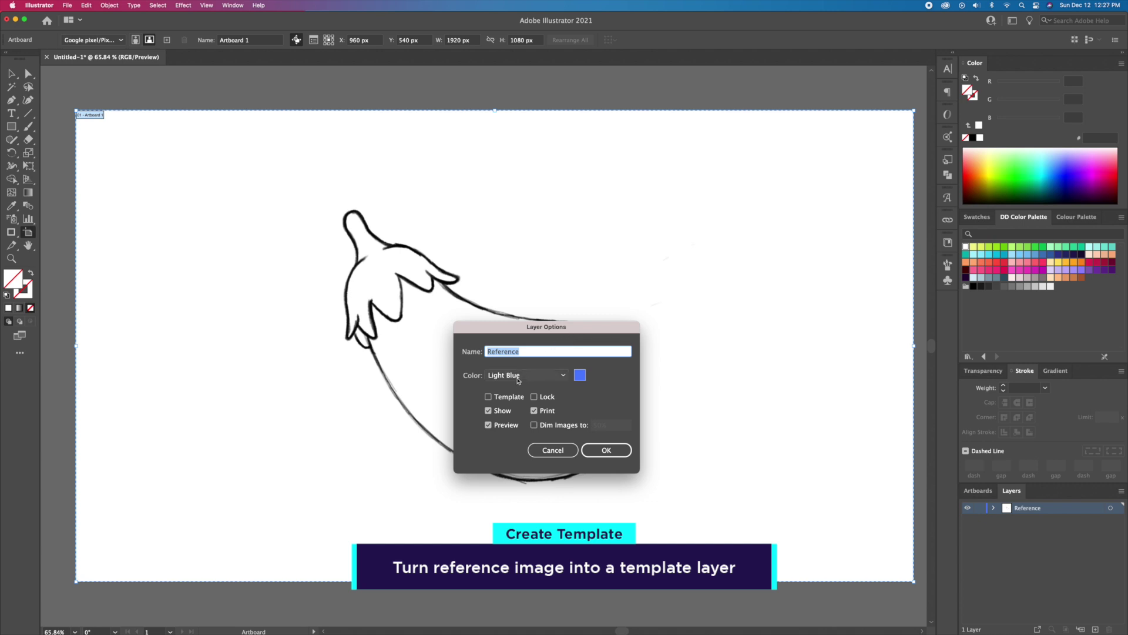
{"action": "left_click", "coordinate": [512, 397]}
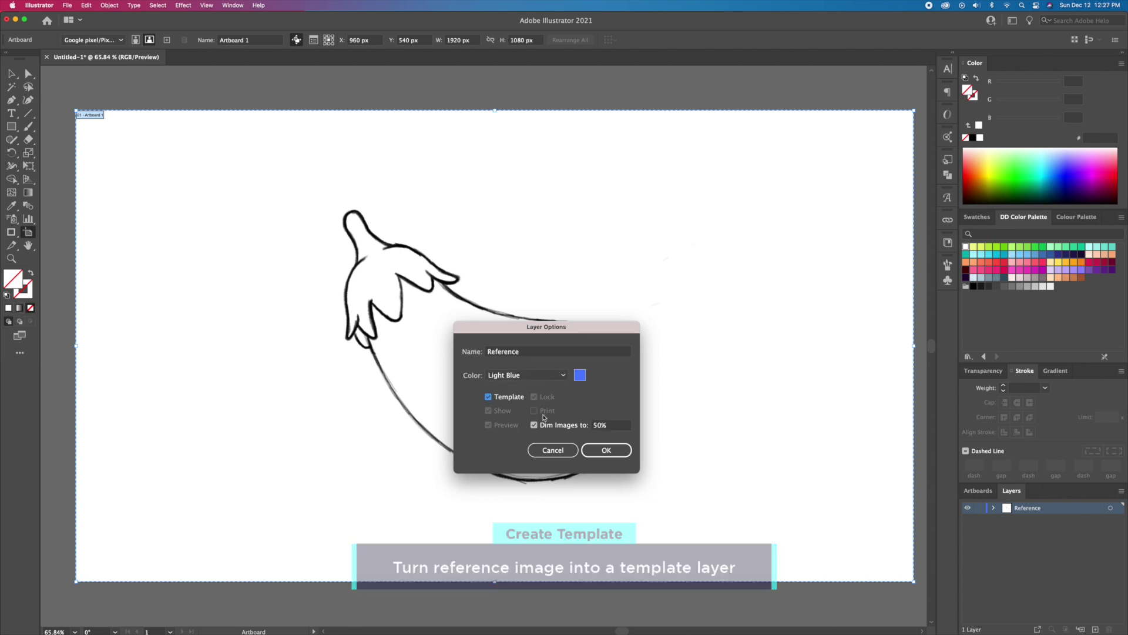
{"action": "left_click", "coordinate": [615, 456]}
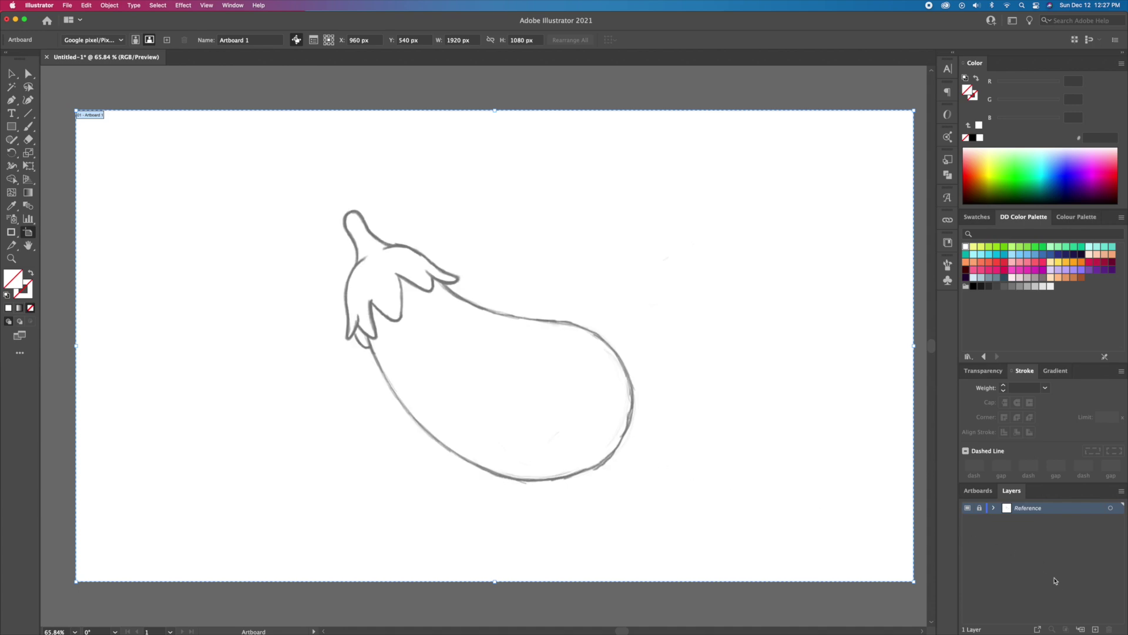
Step: Add a new layer above the Reference layer and name it Outline
{"action": "left_click", "coordinate": [1096, 629]}
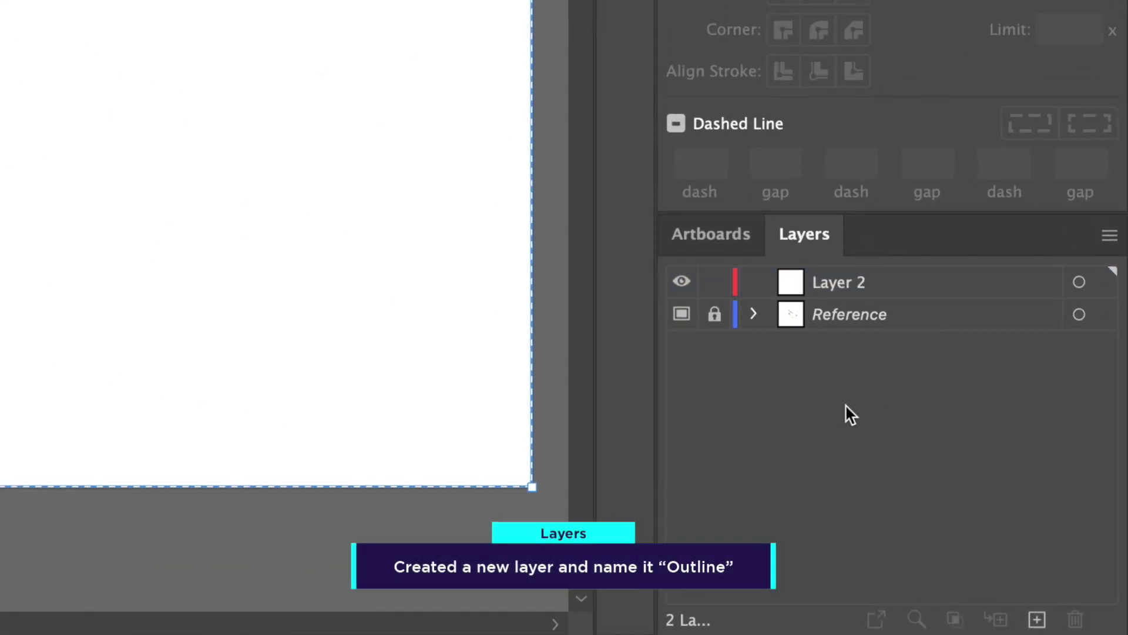
{"action": "double_click", "coordinate": [829, 282]}
{"action": "type", "text": "Outline"}
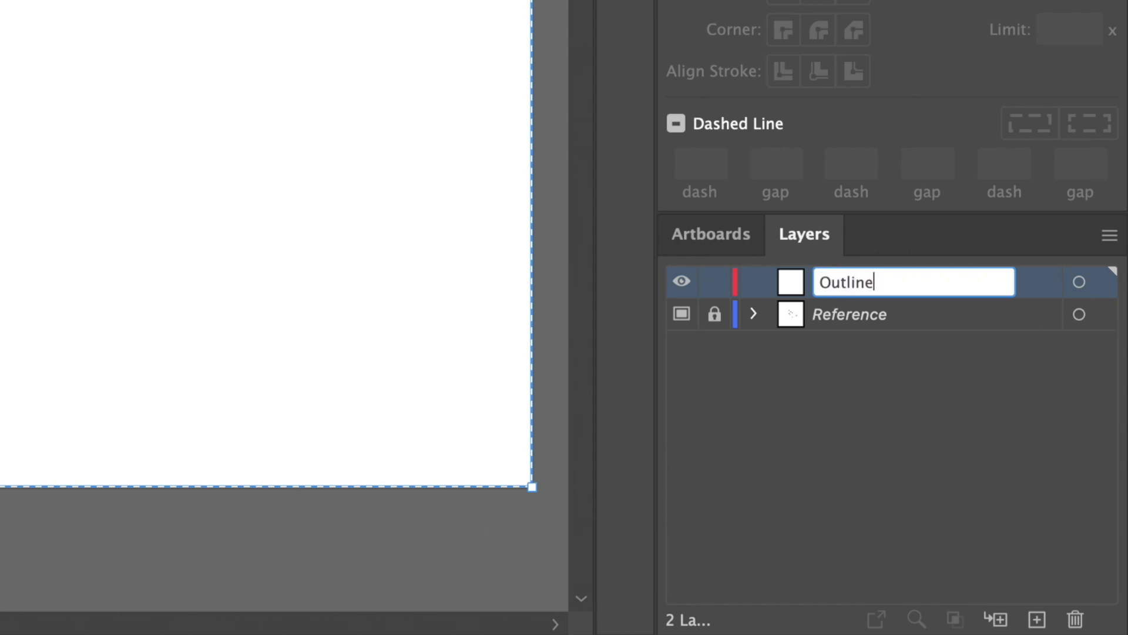
{"action": "key", "text": "Return"}
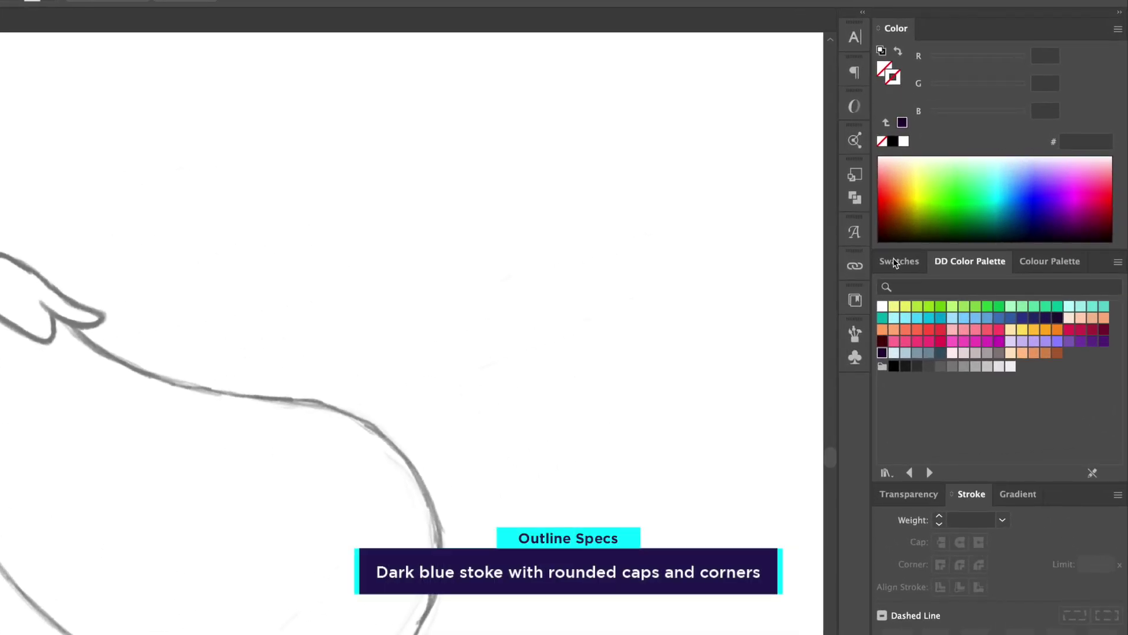
Step: Set the stroke to dark purple 240038 at 15 pt weight, with round caps and round corners
{"action": "left_click", "coordinate": [882, 353]}
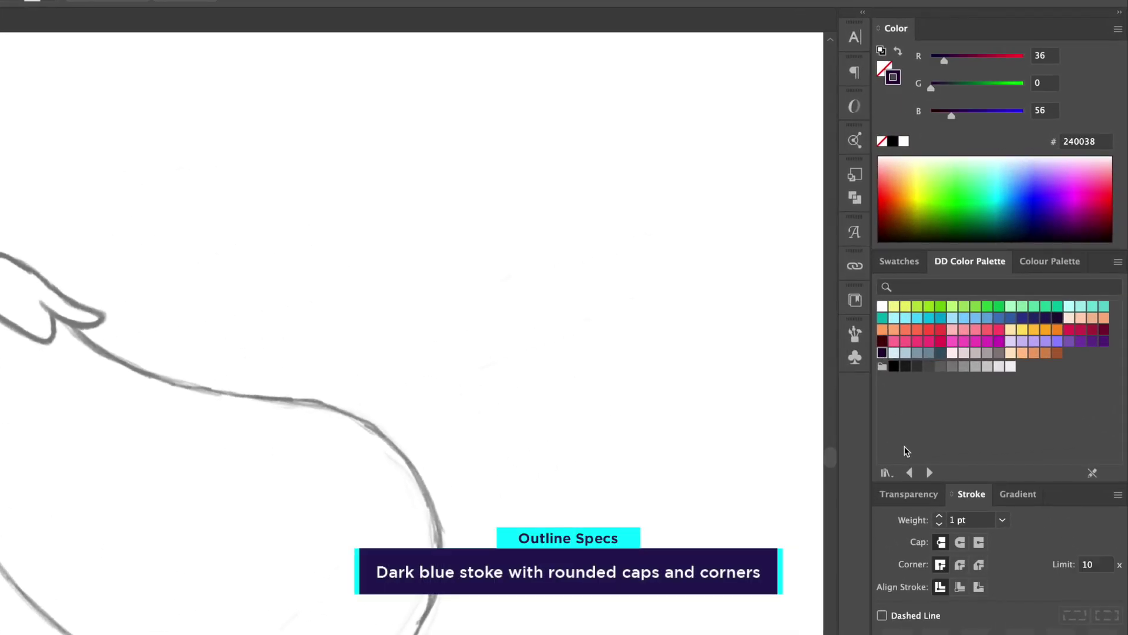
{"action": "left_click", "coordinate": [961, 565]}
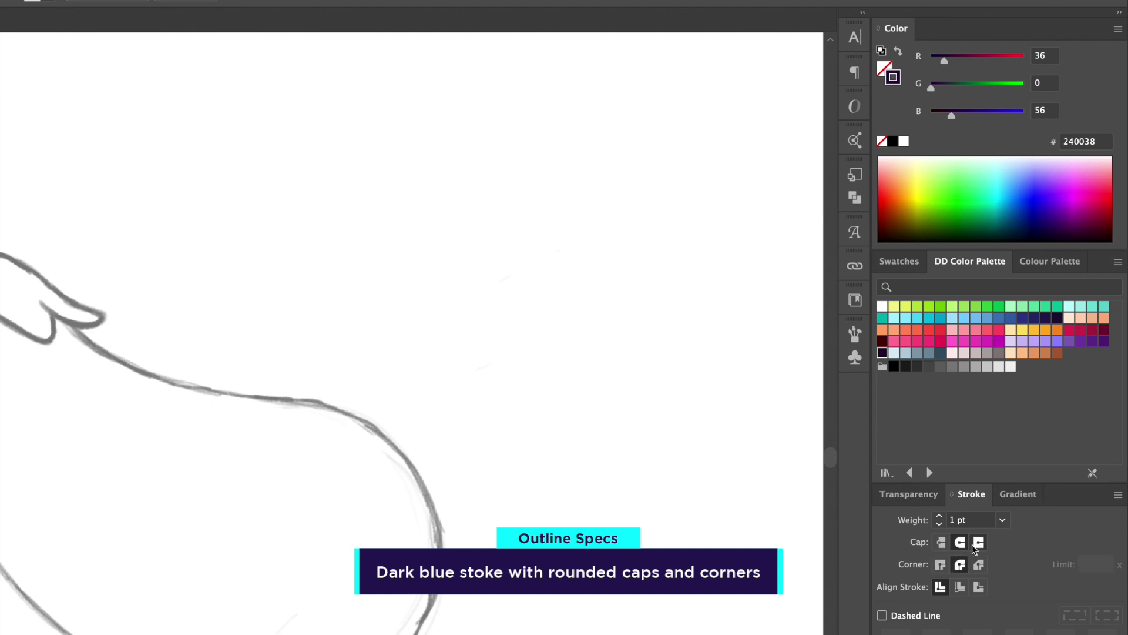
{"action": "left_click", "coordinate": [962, 519]}
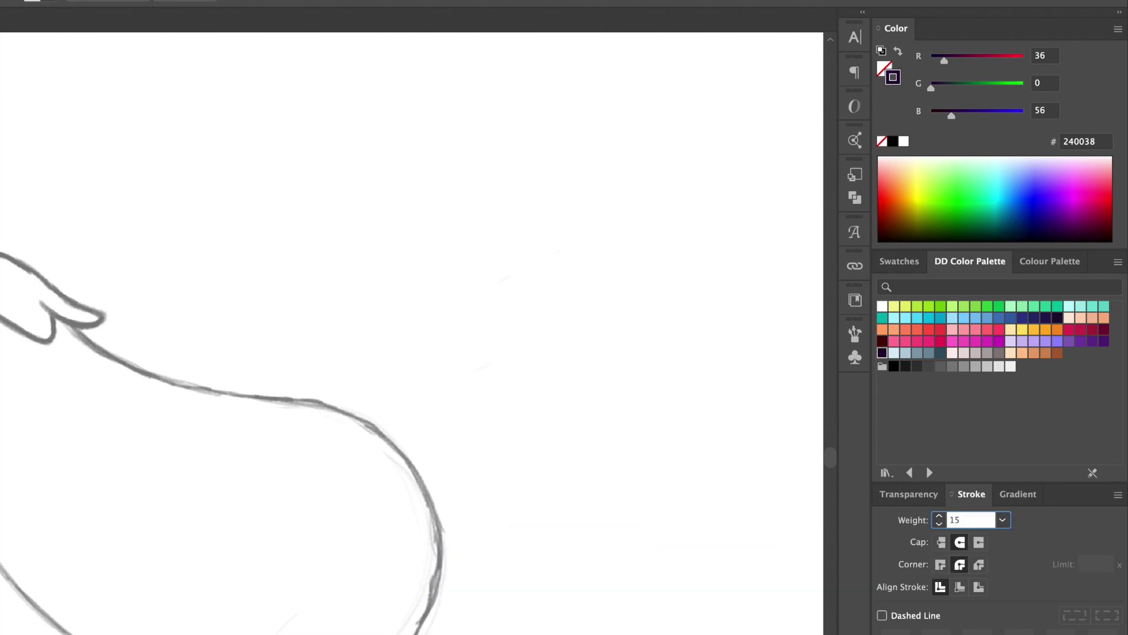
{"action": "key", "text": "Return"}
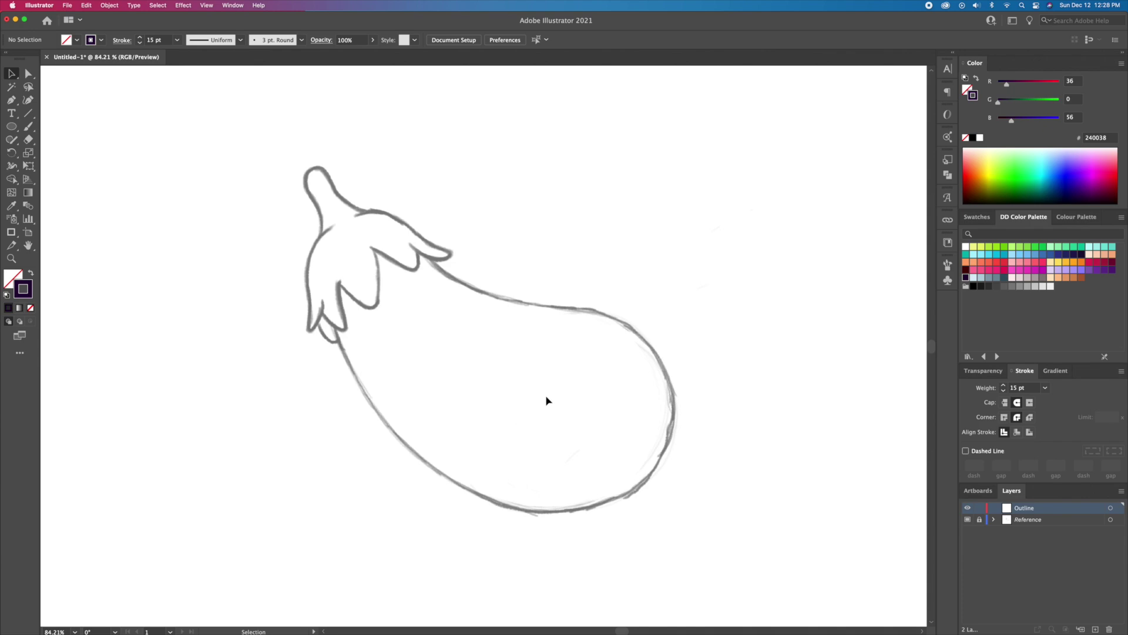
Step: Draw a circle with the Ellipse tool over the wide, rounded lower end of the eggplant sketch
{"action": "left_click", "coordinate": [13, 127]}
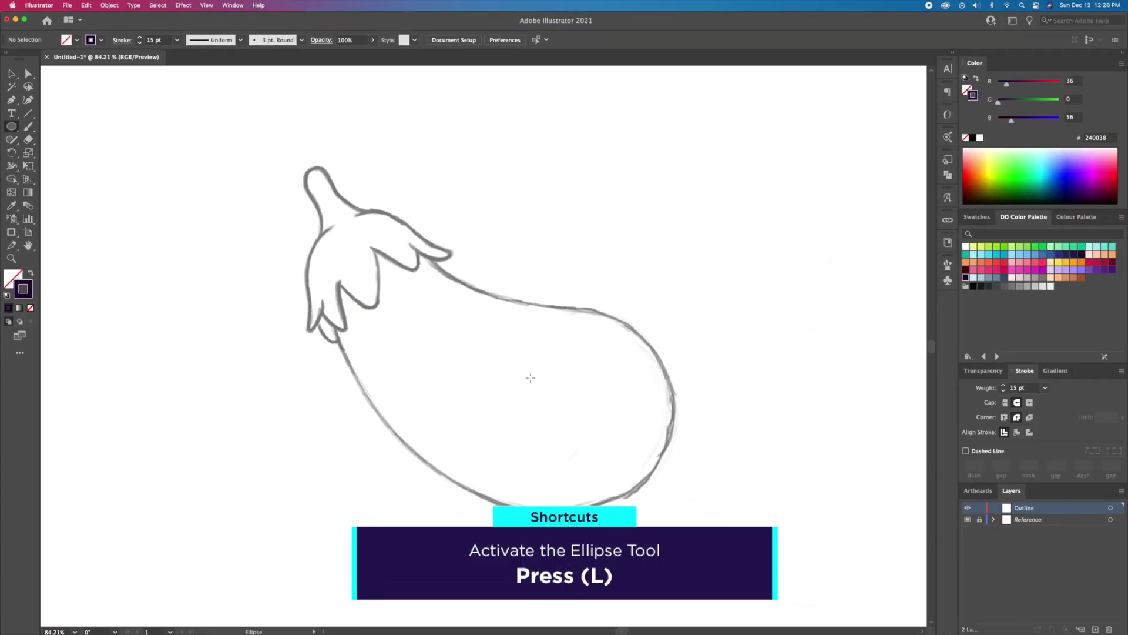
{"action": "mouse_move", "coordinate": [558, 409]}
{"action": "left_mouse_down"}
{"action": "mouse_move", "coordinate": [545, 406]}
{"action": "mouse_move", "coordinate": [672, 500]}
{"action": "mouse_move", "coordinate": [663, 489]}
{"action": "mouse_move", "coordinate": [698, 486]}
{"action": "left_mouse_up"}
{"action": "key", "text": "v"}
{"action": "left_click", "coordinate": [696, 487]}
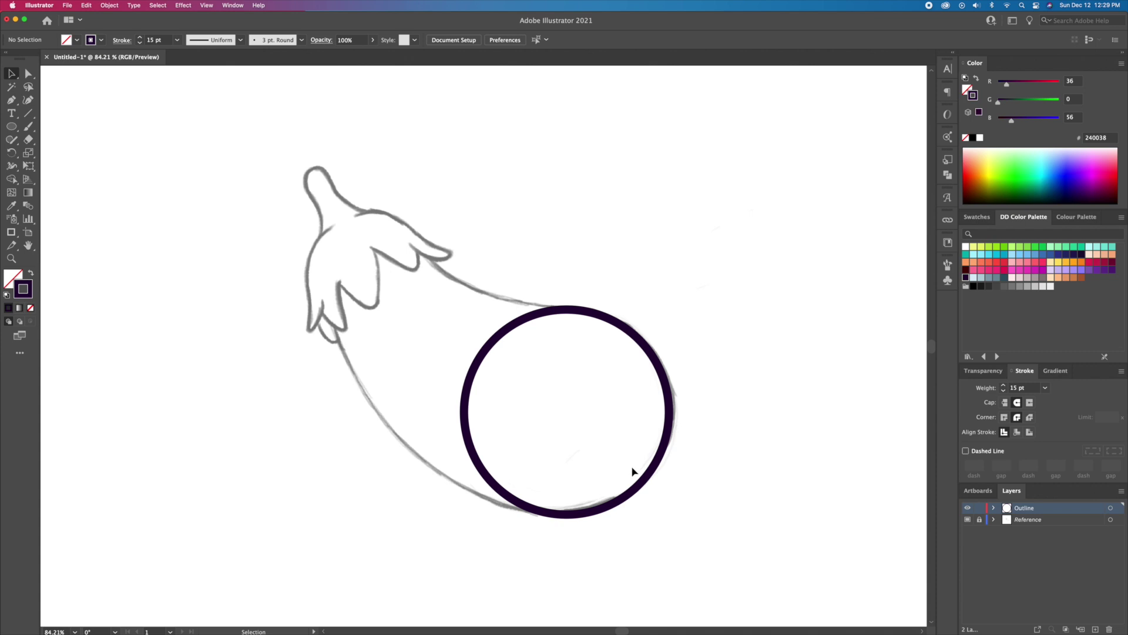
Step: Duplicate the circle to the eggplant's stem end and scale the copy down to fit the narrow top
{"action": "left_click", "coordinate": [653, 473]}
{"action": "left_click_drag", "start_coordinate": [652, 474], "coordinate": [480, 345]}
{"action": "left_click_drag", "start_coordinate": [496, 178], "coordinate": [435, 211]}
{"action": "left_click", "coordinate": [512, 222]}
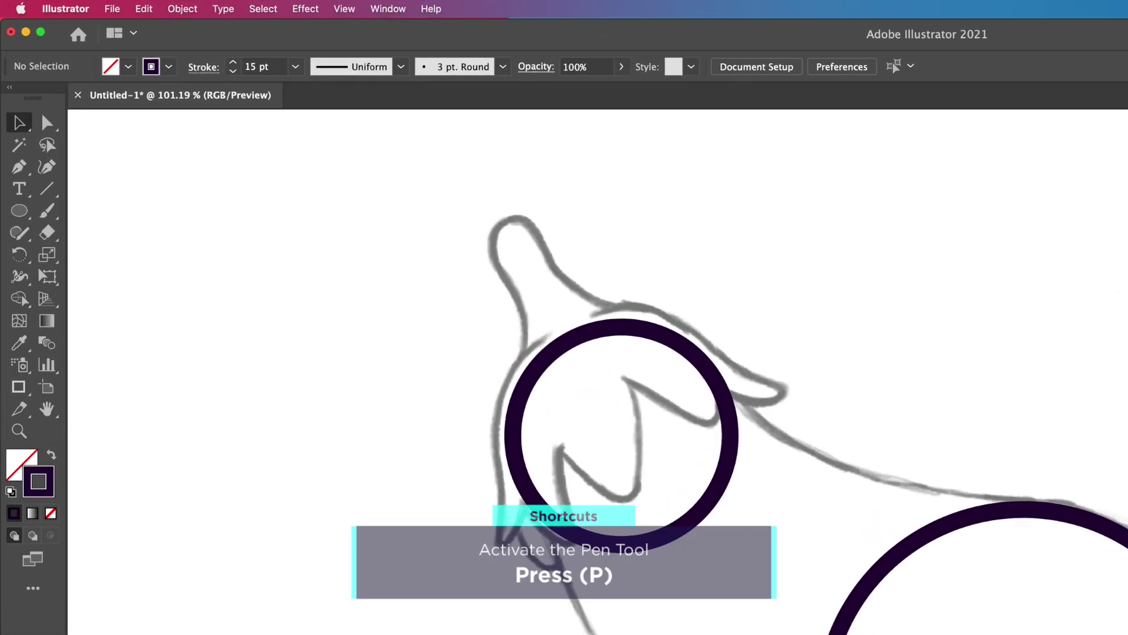
Step: Draw a curve with the Pen tool along the sketch's upper edge, connecting the small circle to the large one
{"action": "key", "text": "p"}
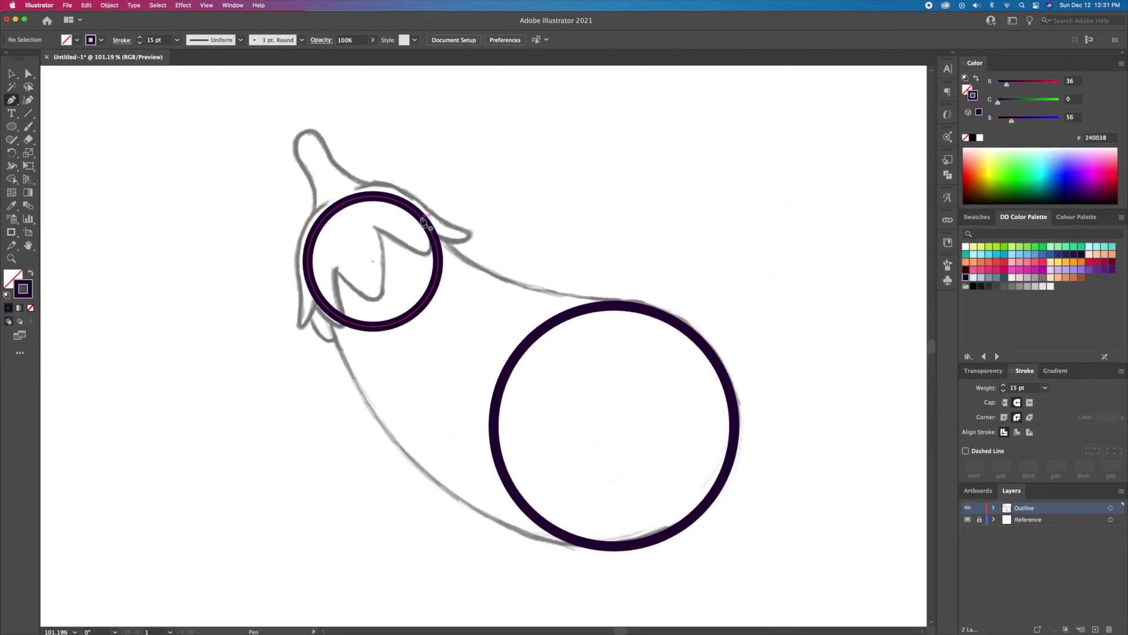
{"action": "left_click", "coordinate": [698, 358]}
{"action": "left_click_drag", "start_coordinate": [868, 475], "coordinate": [967, 506]}
{"action": "left_click", "coordinate": [580, 306]}
{"action": "key", "text": "v"}
{"action": "left_click", "coordinate": [695, 310]}
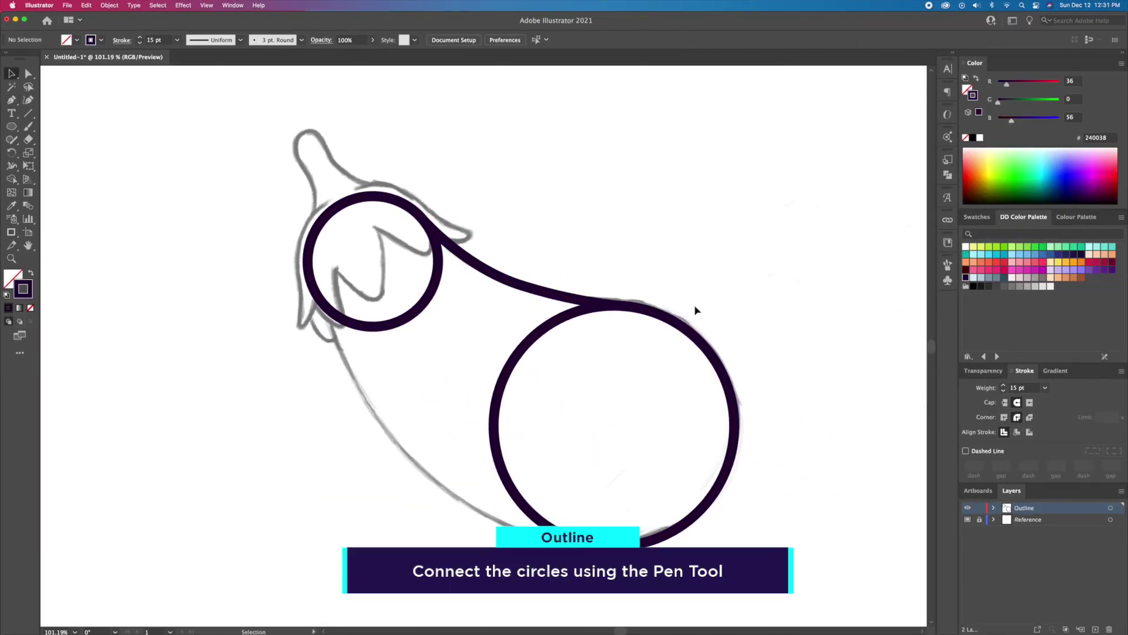
Step: Draw a second Pen curve along the sketch's lower edge, connecting the small circle to the underside of the large one
{"action": "key", "text": "p"}
{"action": "left_click", "coordinate": [315, 290]}
{"action": "left_click_drag", "start_coordinate": [400, 449], "coordinate": [462, 536]}
{"action": "left_click", "coordinate": [613, 548]}
{"action": "left_click_drag", "start_coordinate": [612, 548], "coordinate": [656, 552]}
{"action": "key", "text": "v"}
{"action": "left_click", "coordinate": [388, 559]}
Step: Adjust the lower curve's anchor points and handles so it follows the sketch and meets both circles smoothly
{"action": "key", "text": "super+space"}
{"action": "left_click_drag", "start_coordinate": [397, 507], "coordinate": [401, 412]}
{"action": "key", "text": "a"}
{"action": "left_click_drag", "start_coordinate": [495, 534], "coordinate": [502, 531]}
{"action": "left_click_drag", "start_coordinate": [654, 558], "coordinate": [640, 566]}
{"action": "scroll", "coordinate": [640, 566], "scroll_direction": "up", "scroll_amount": 2}
{"action": "scroll", "coordinate": [641, 566], "scroll_direction": "left", "scroll_amount": 2}
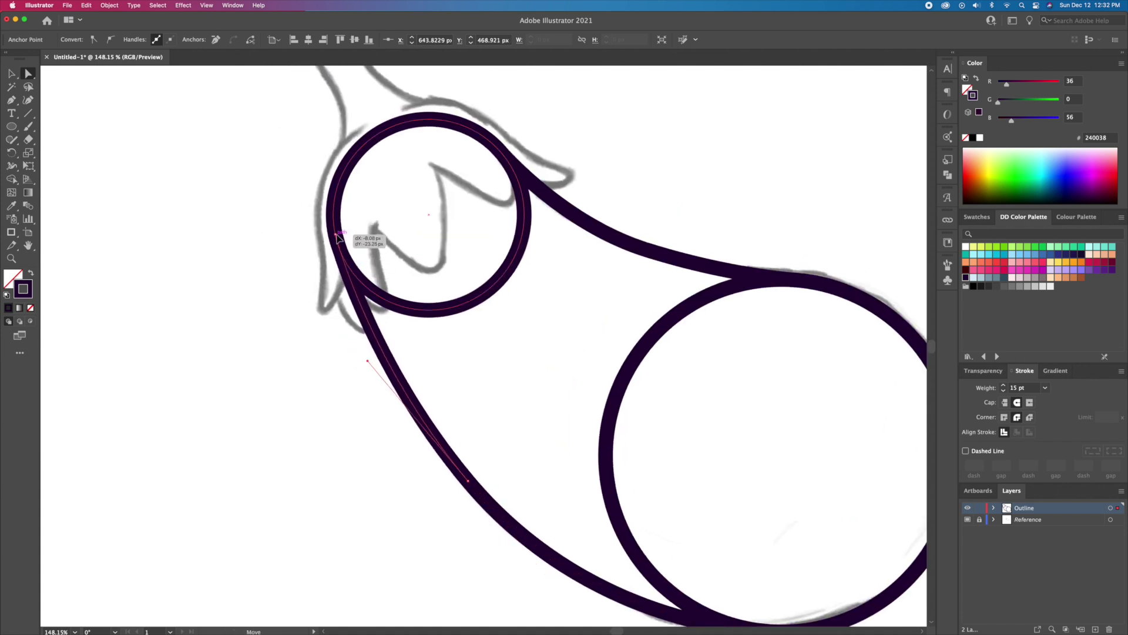
{"action": "left_click_drag", "start_coordinate": [469, 480], "coordinate": [467, 488]}
{"action": "left_click_drag", "start_coordinate": [467, 489], "coordinate": [425, 393]}
{"action": "key", "text": "v"}
{"action": "left_click", "coordinate": [388, 308]}
{"action": "key", "text": "a"}
{"action": "left_click", "coordinate": [451, 425]}
{"action": "left_click", "coordinate": [447, 421]}
{"action": "left_click_drag", "start_coordinate": [521, 505], "coordinate": [523, 506]}
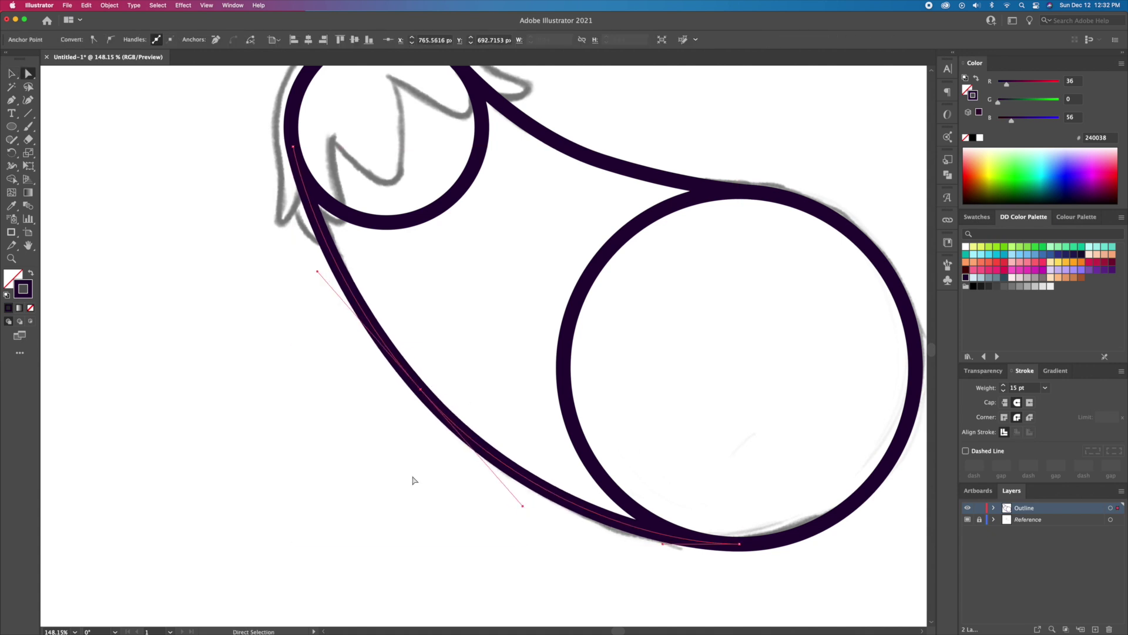
{"action": "left_click", "coordinate": [463, 494]}
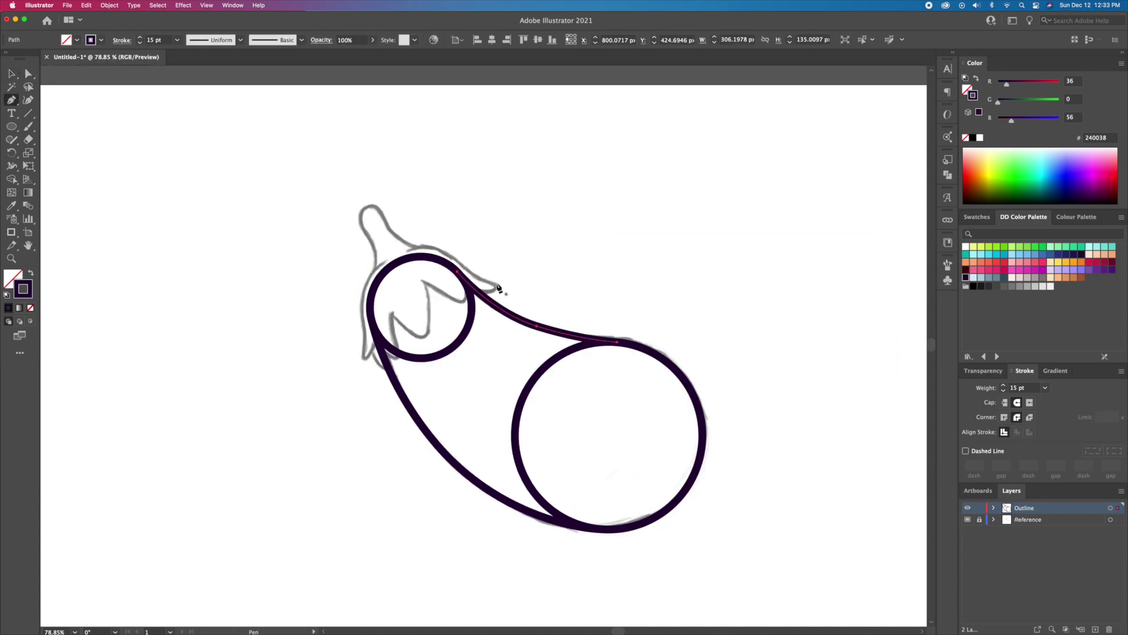
Step: Close the body shape by joining the ends of the two curves with straight segments across both circles
{"action": "left_click", "coordinate": [457, 272]}
{"action": "left_click", "coordinate": [371, 317]}
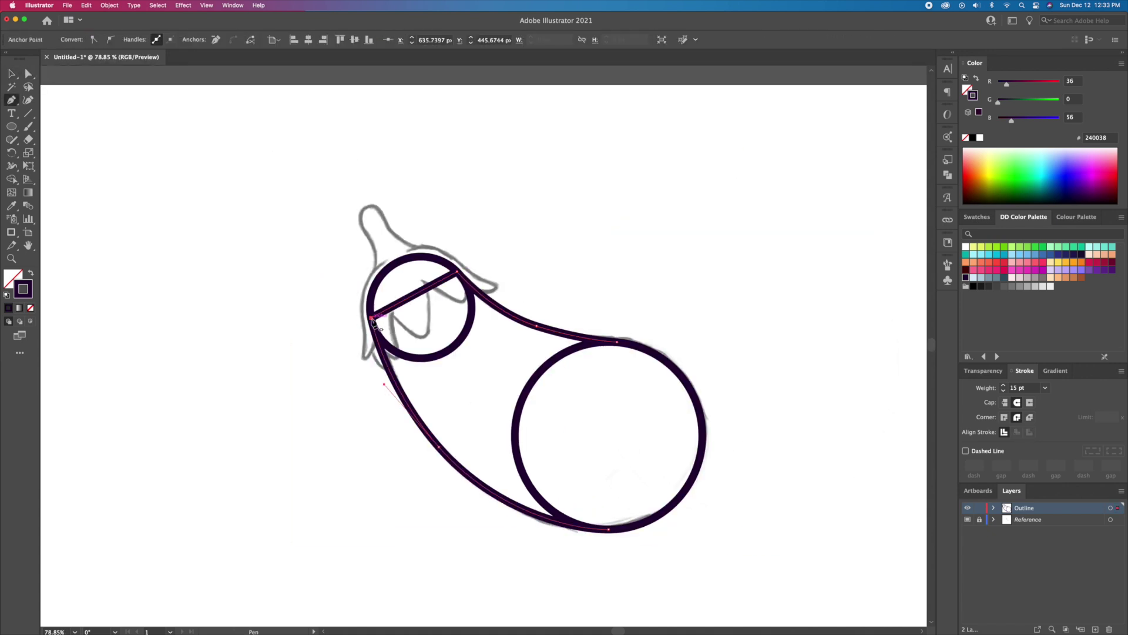
{"action": "left_click", "coordinate": [616, 348]}
{"action": "left_click", "coordinate": [610, 523]}
{"action": "key", "text": "v"}
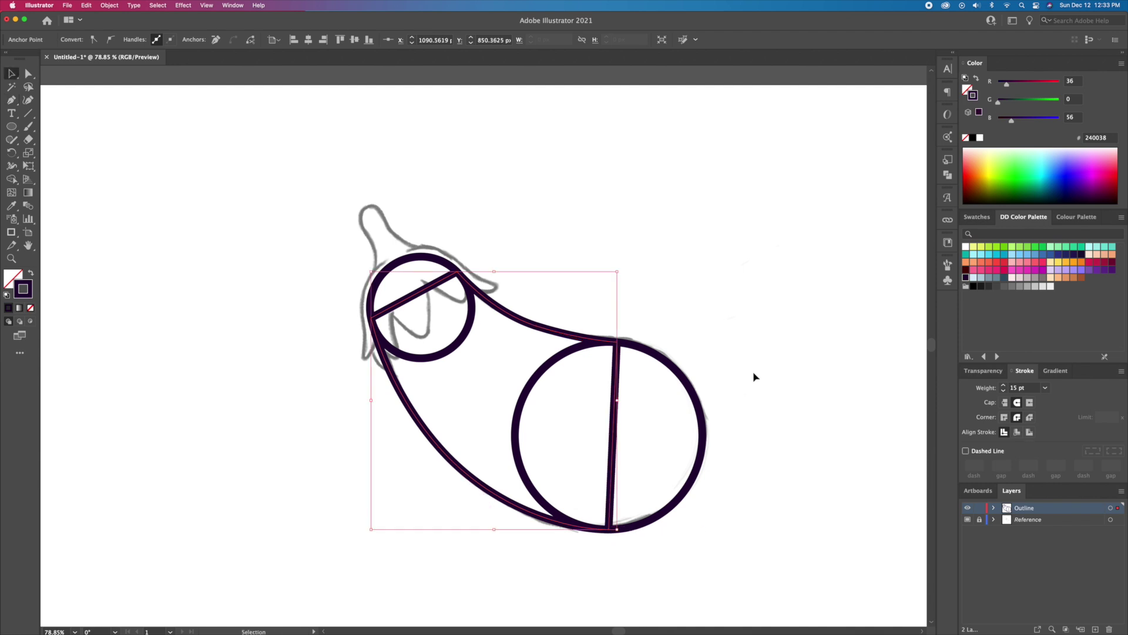
{"action": "left_click", "coordinate": [756, 376]}
Step: Select the circles and the connecting shape, swap their stroke to a fill, and merge them with Pathfinder Unite
{"action": "left_click_drag", "start_coordinate": [746, 253], "coordinate": [403, 527]}
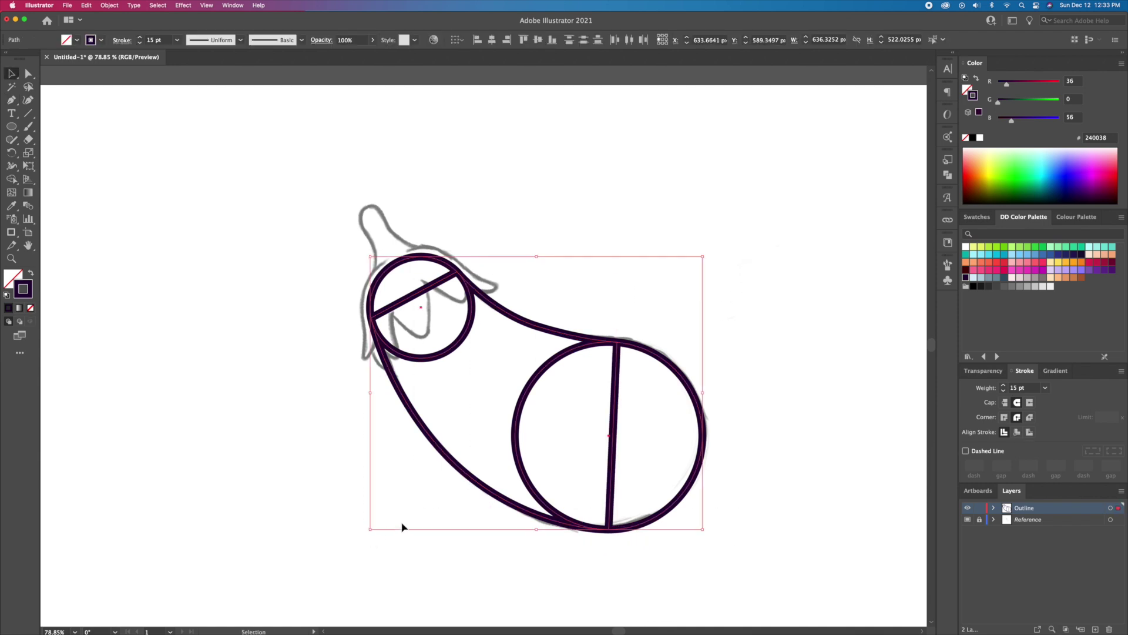
{"action": "left_click", "coordinate": [977, 79]}
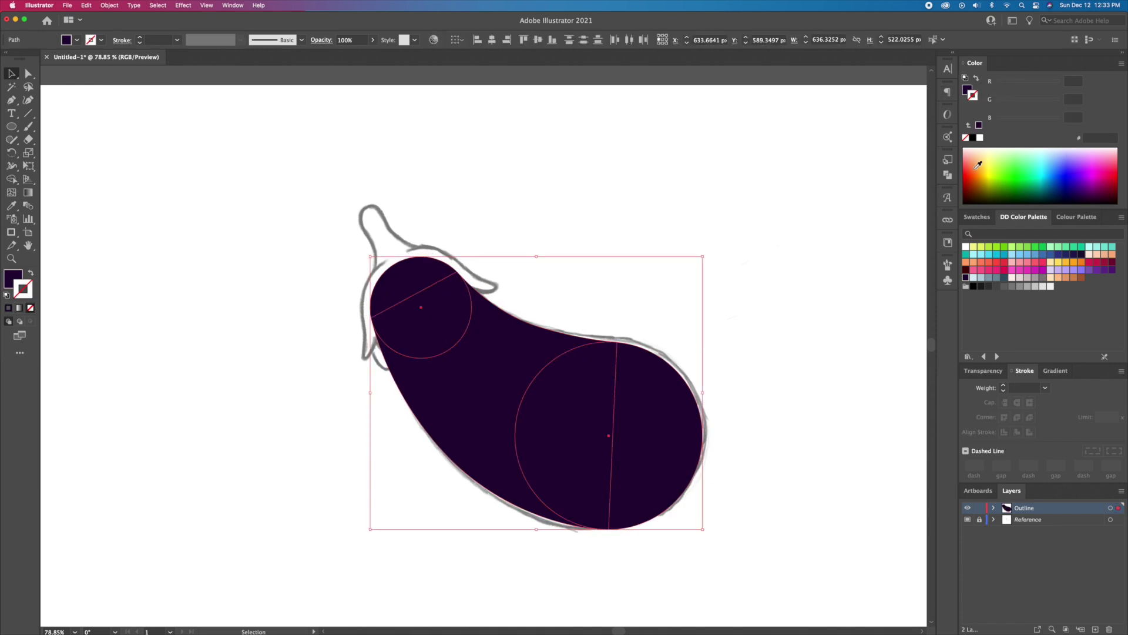
{"action": "left_click", "coordinate": [948, 176]}
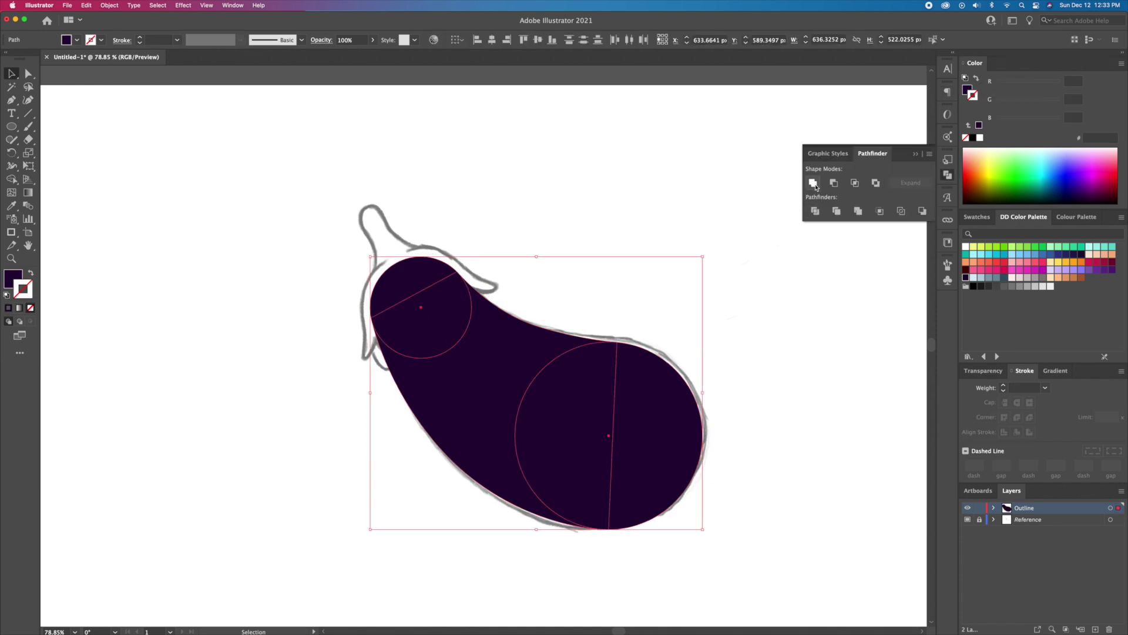
{"action": "left_click", "coordinate": [237, 6]}
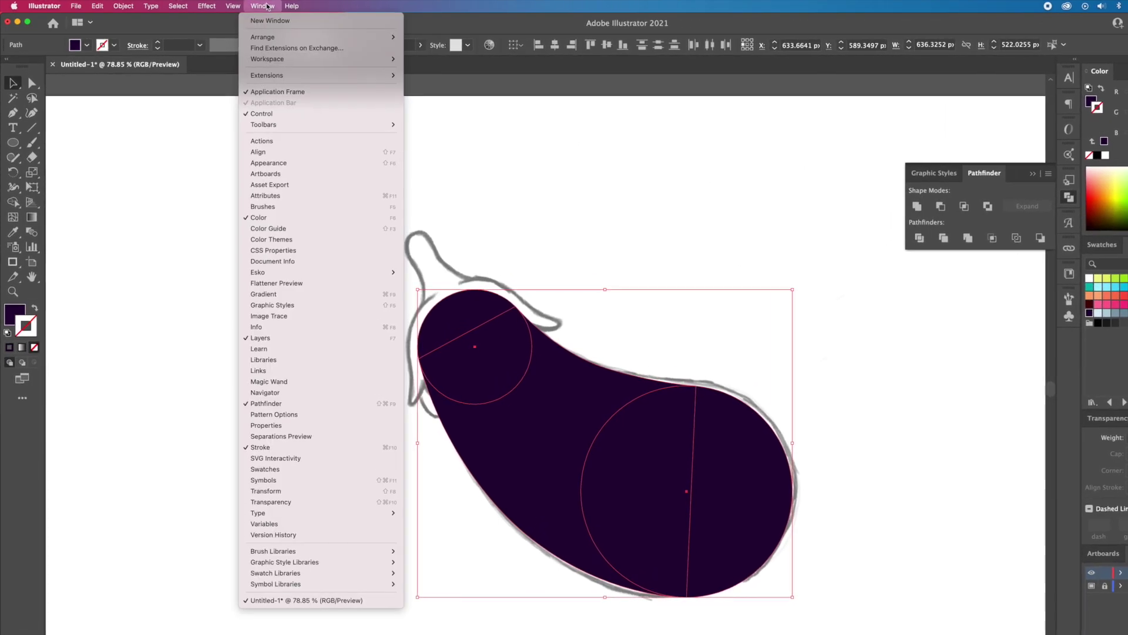
{"action": "left_click", "coordinate": [275, 403]}
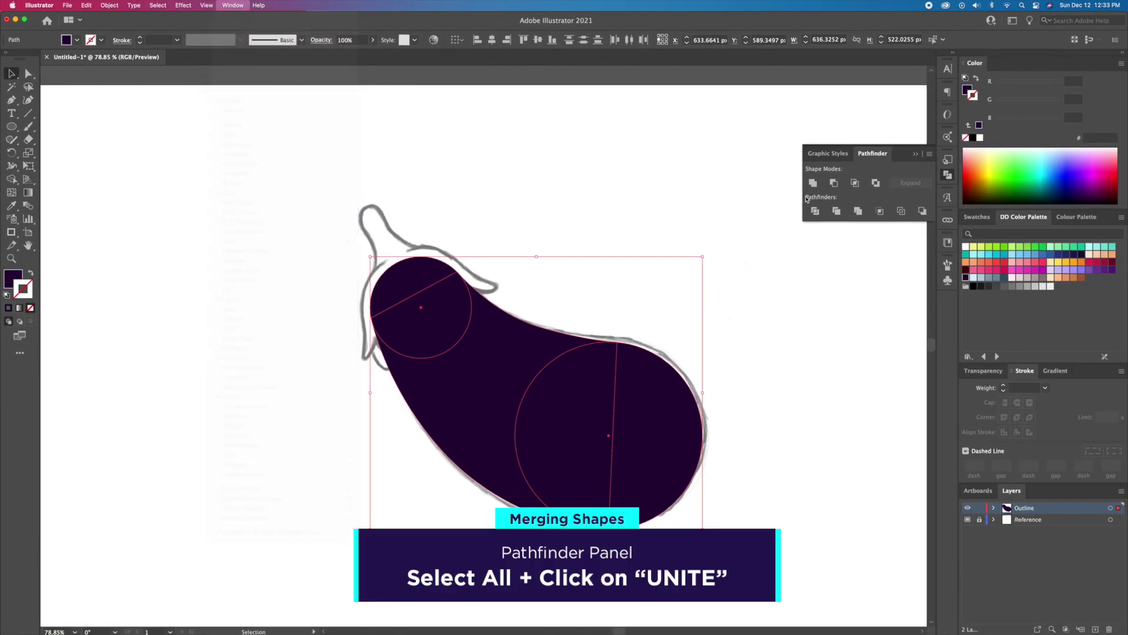
{"action": "left_click", "coordinate": [814, 184]}
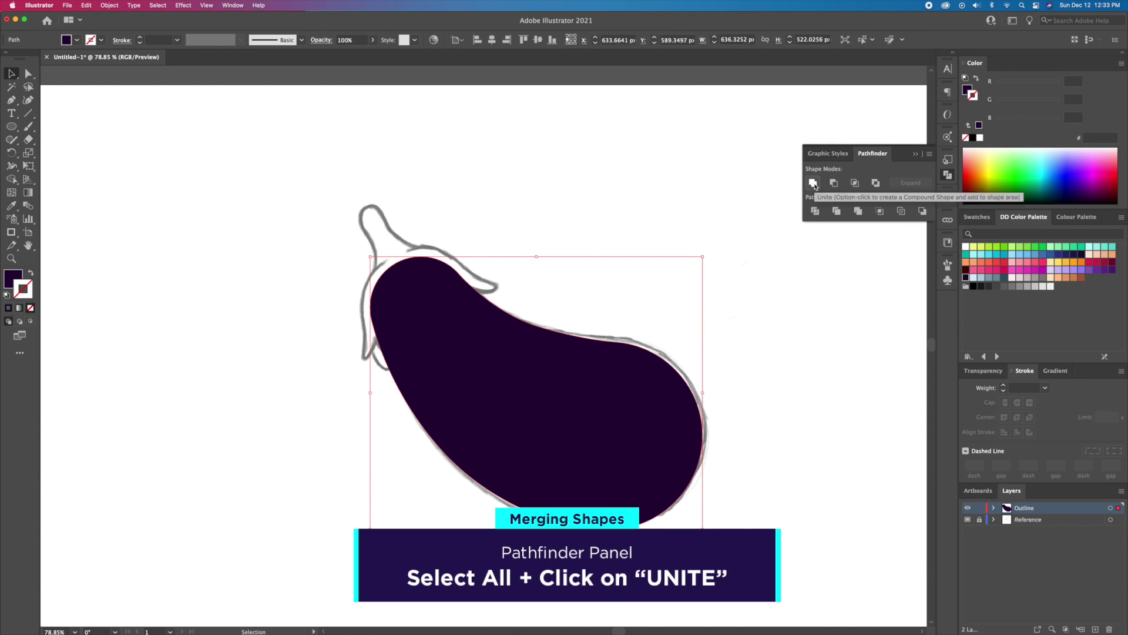
Step: Swap the merged body's fill back to a stroke and set it to 15 pt with round caps and corners
{"action": "left_click", "coordinate": [976, 78]}
{"action": "left_click", "coordinate": [1017, 403]}
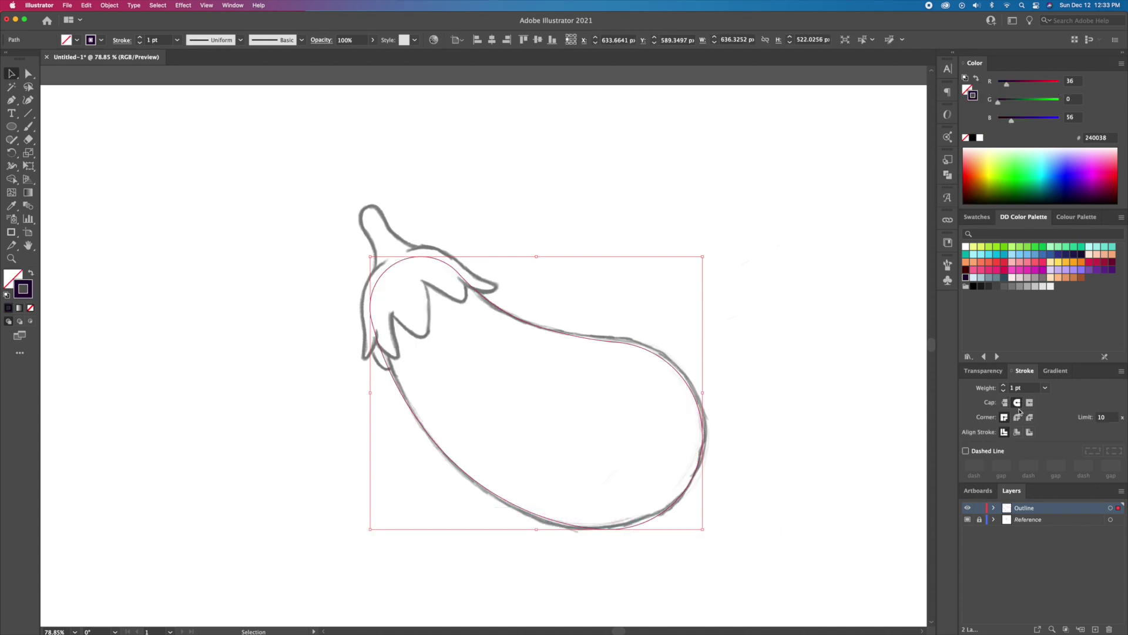
{"action": "key", "text": "Up"}
{"action": "key", "text": "Up"}
{"action": "key", "text": "Up"}
{"action": "key", "text": "Up"}
{"action": "key", "text": "Up"}
{"action": "key", "text": "Up"}
{"action": "key", "text": "Up"}
{"action": "key", "text": "Up"}
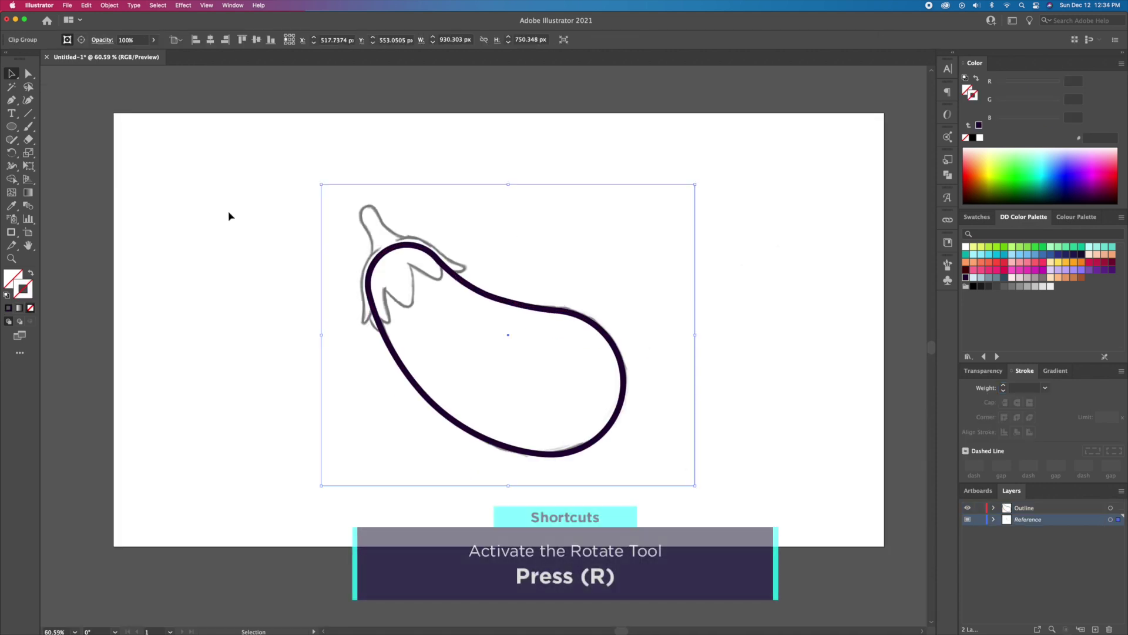
Step: Rotate the body outline and the reference sketch together so that the eggplant's stem points straight up
{"action": "left_click_drag", "start_coordinate": [221, 197], "coordinate": [531, 344]}
{"action": "left_click_drag", "start_coordinate": [701, 182], "coordinate": [672, 319]}
{"action": "left_click_drag", "start_coordinate": [297, 479], "coordinate": [634, 254]}
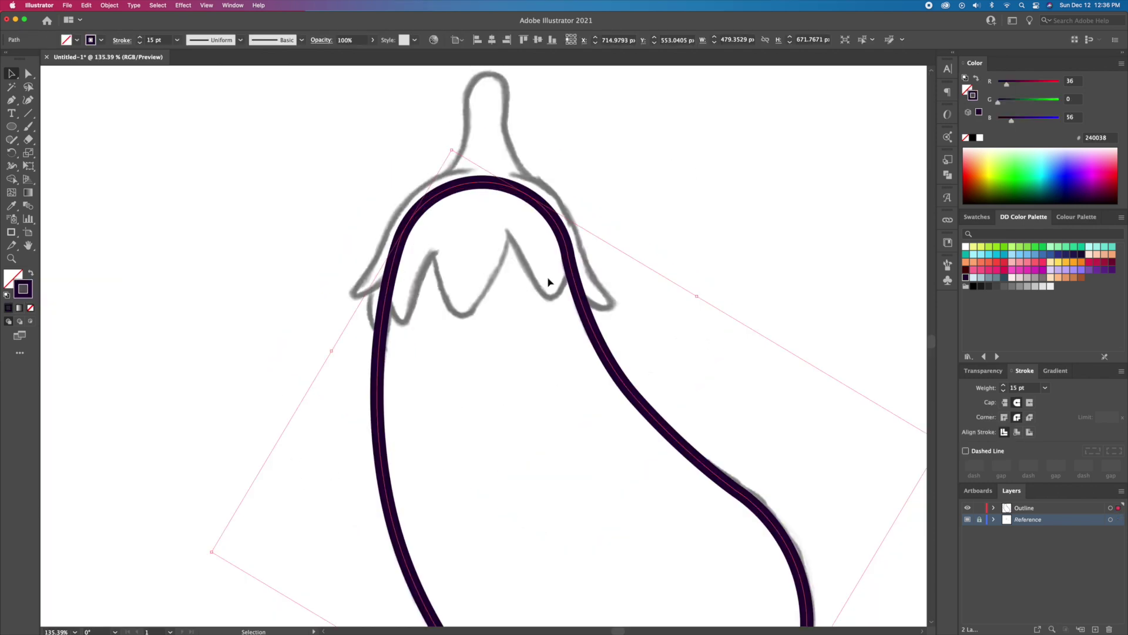
Step: Offset the eggplant body path by 20 px with Miter joins and a miter limit of 4
{"action": "left_click", "coordinate": [109, 5]}
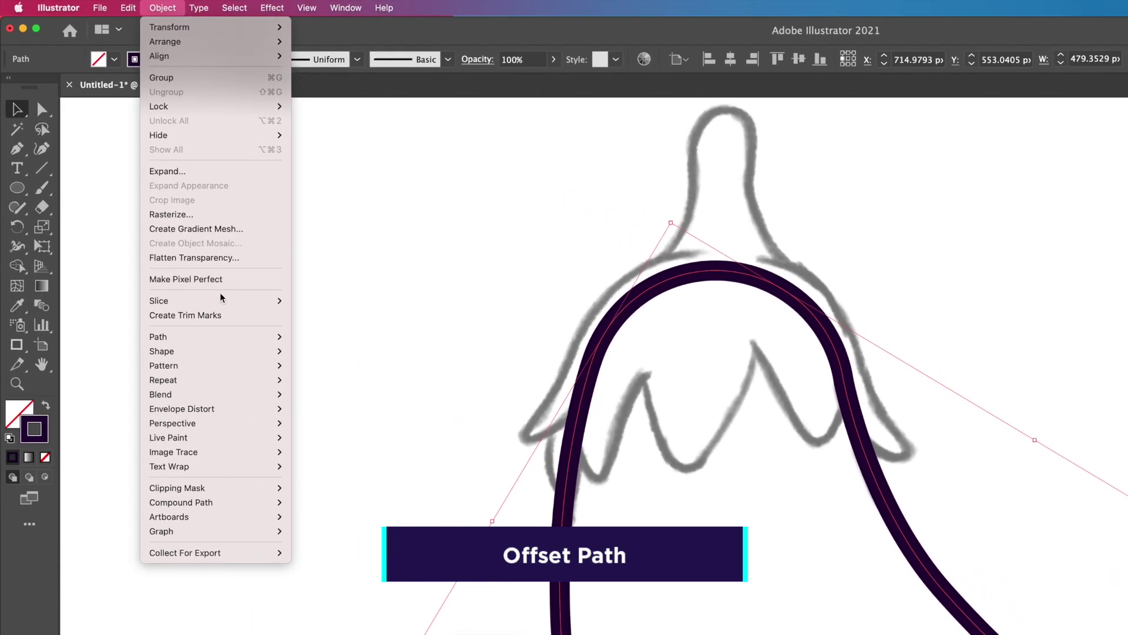
{"action": "mouse_move", "coordinate": [227, 336]}
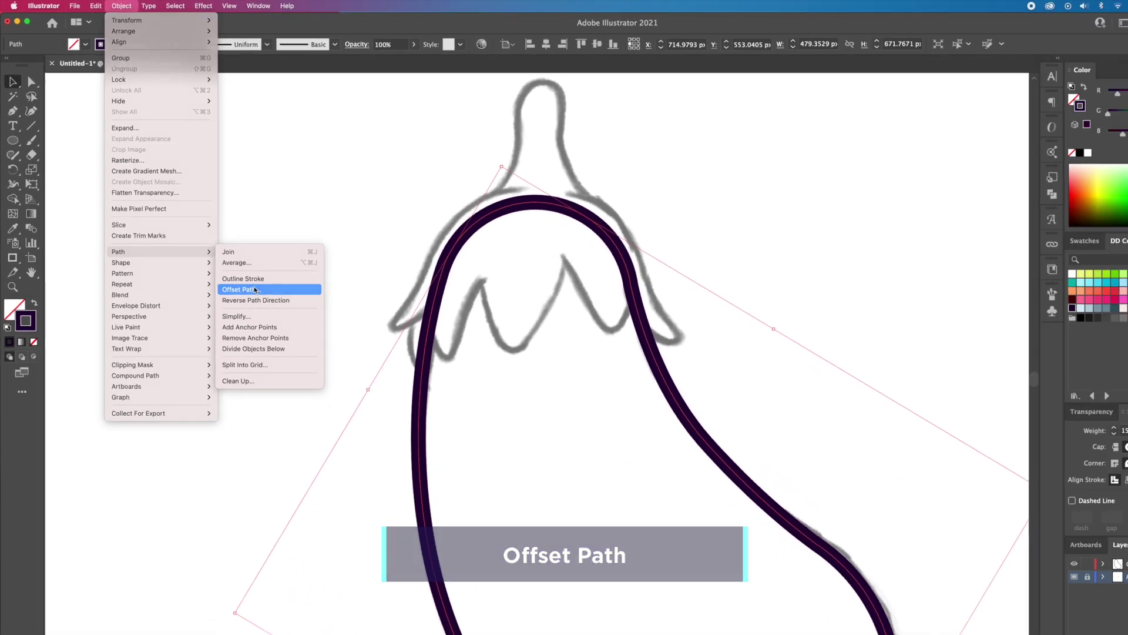
{"action": "left_click", "coordinate": [255, 290]}
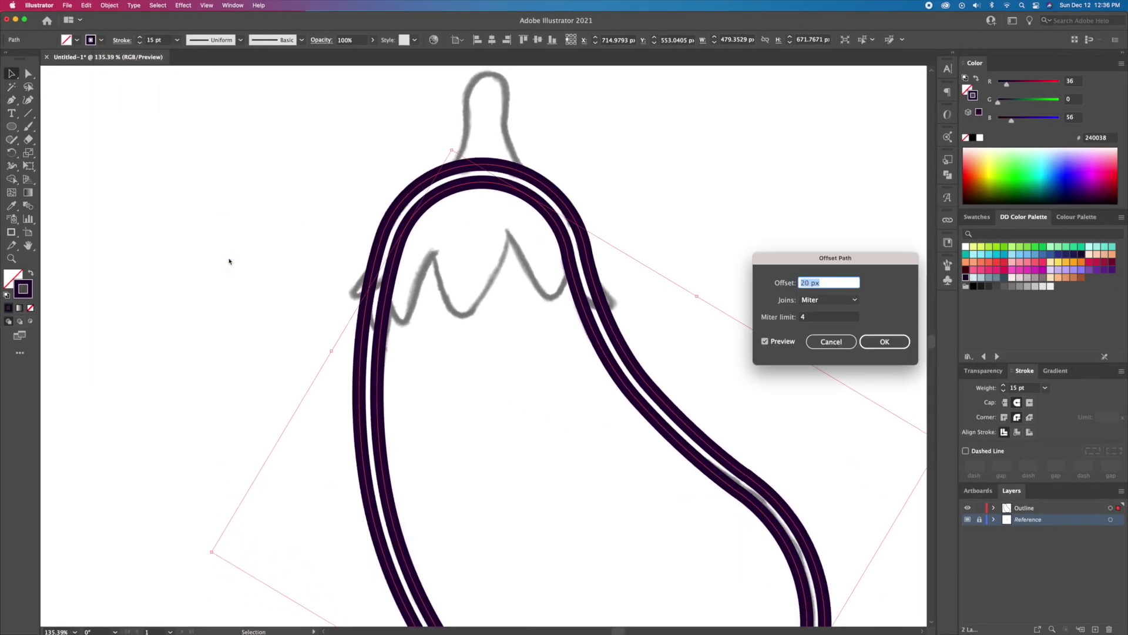
{"action": "key", "text": "Return"}
Step: Isolate the outer offset path and delete the anchor point on its long side opposite the body's inward curve
{"action": "double_click", "coordinate": [379, 232]}
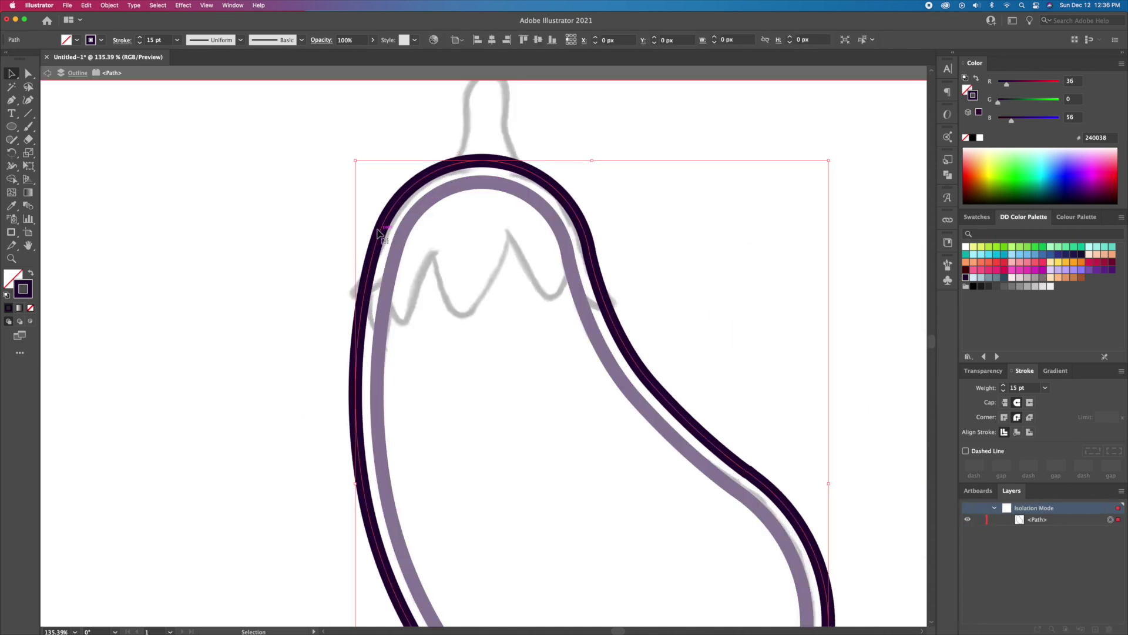
{"action": "key", "text": "a"}
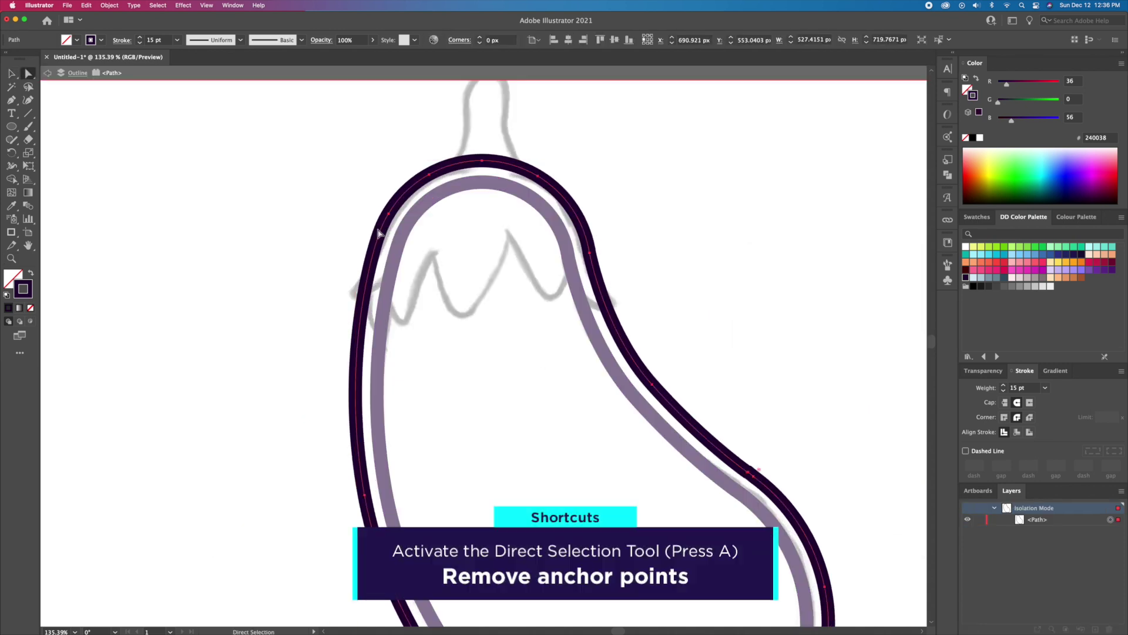
{"action": "left_click", "coordinate": [365, 495]}
{"action": "key", "text": "Delete"}
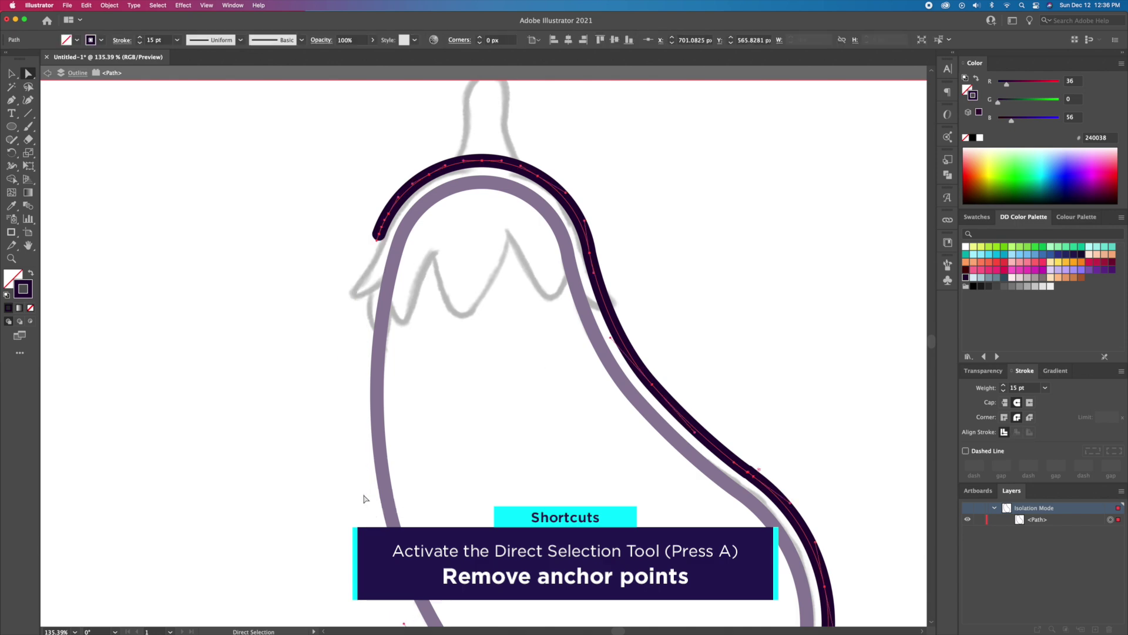
Step: Delete the offset path's anchor on the inward-curving side and its leftover lower piece, keeping only the arc over the eggplant's top
{"action": "left_click", "coordinate": [652, 385]}
{"action": "key", "text": "Delete"}
{"action": "key", "text": "v"}
{"action": "left_click", "coordinate": [664, 383]}
{"action": "scroll", "coordinate": [664, 379], "scroll_direction": "down", "scroll_amount": 3}
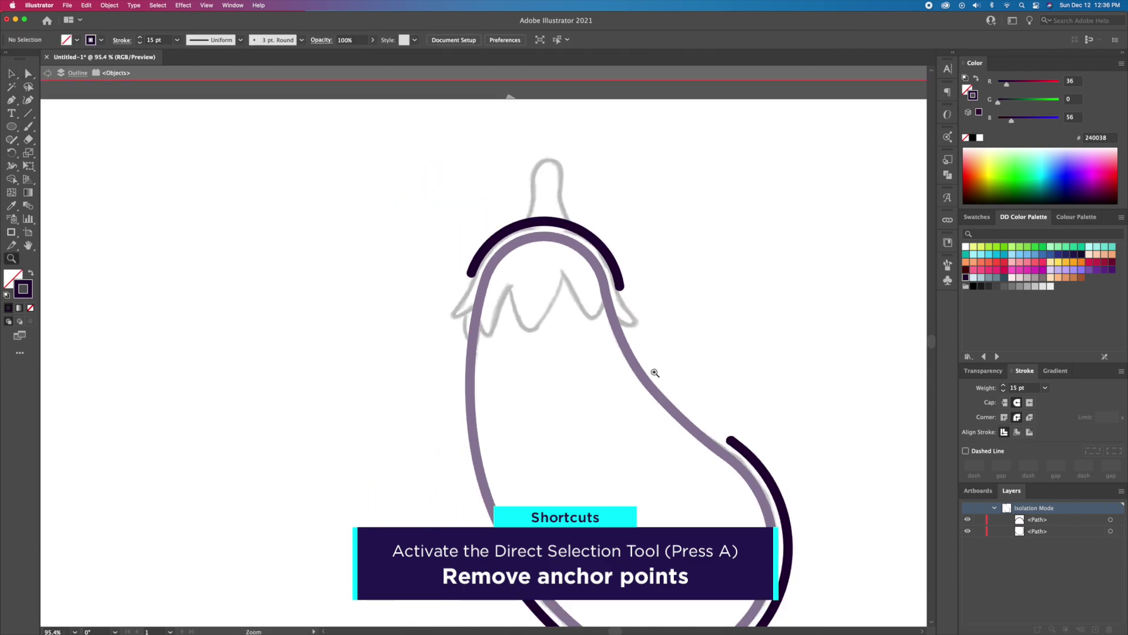
{"action": "left_click_drag", "start_coordinate": [655, 372], "coordinate": [594, 302]}
{"action": "left_click", "coordinate": [685, 384]}
{"action": "key", "text": "Delete"}
{"action": "key", "text": "a"}
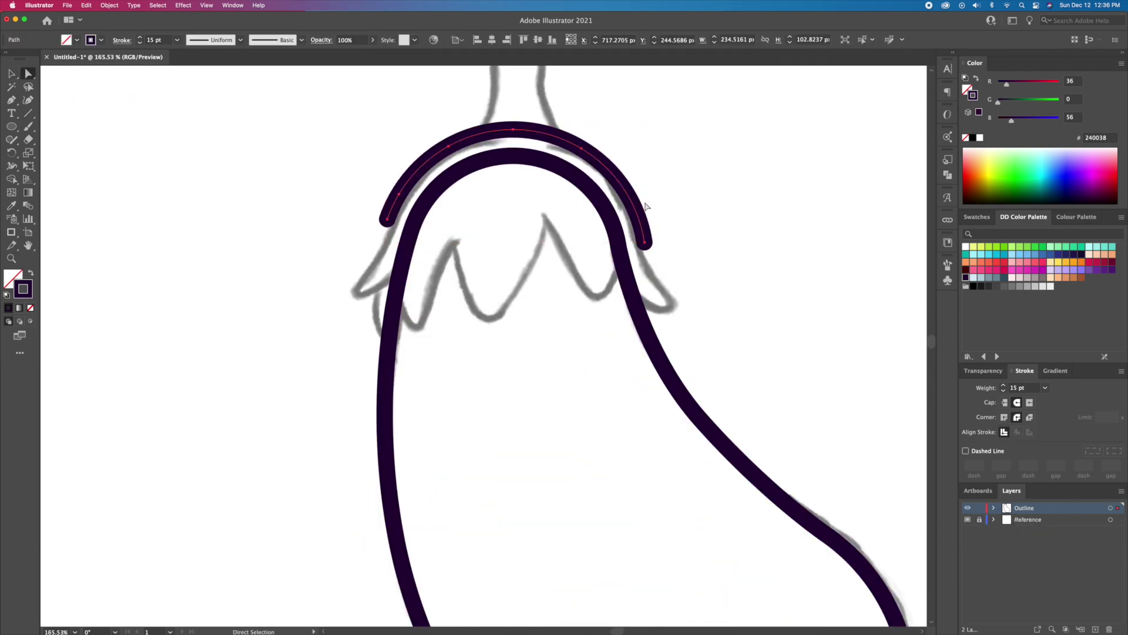
Step: Delete the anchor points on the right half of the cap arc, leaving only the left half up to the top centre
{"action": "left_click", "coordinate": [644, 242]}
{"action": "key", "text": "Delete"}
{"action": "left_click", "coordinate": [581, 148]}
{"action": "key", "text": "Delete"}
{"action": "key", "text": "v"}
{"action": "left_click", "coordinate": [357, 225]}
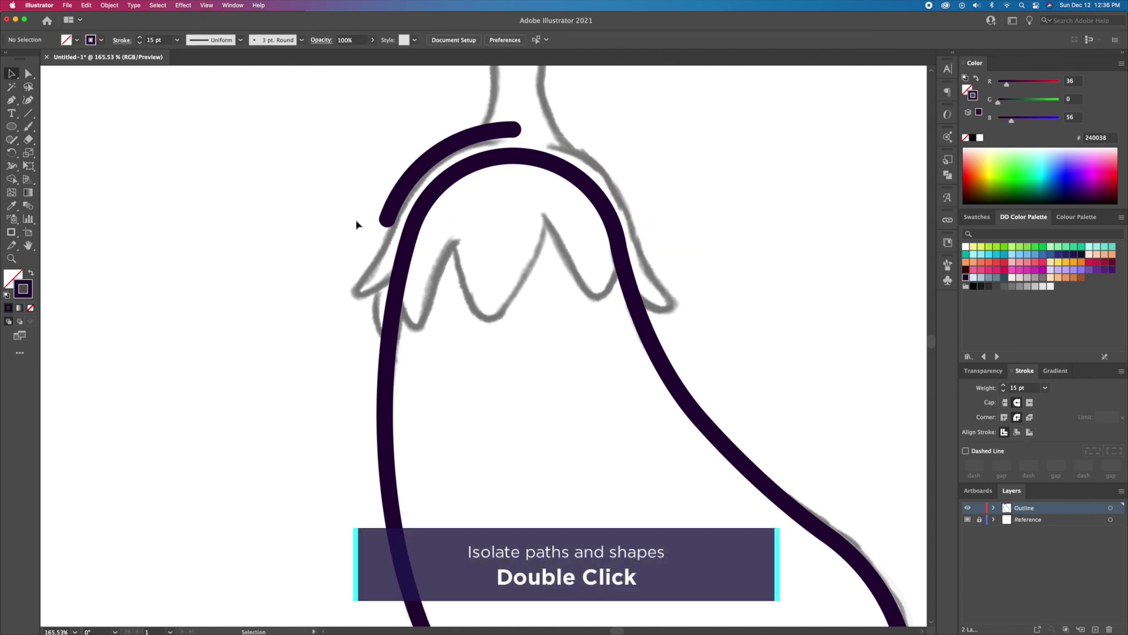
Step: Isolate the half arc and extend its lower end with the Pen tool around the outermost left leaf tip of the sketch
{"action": "double_click", "coordinate": [385, 218]}
{"action": "key", "text": "z"}
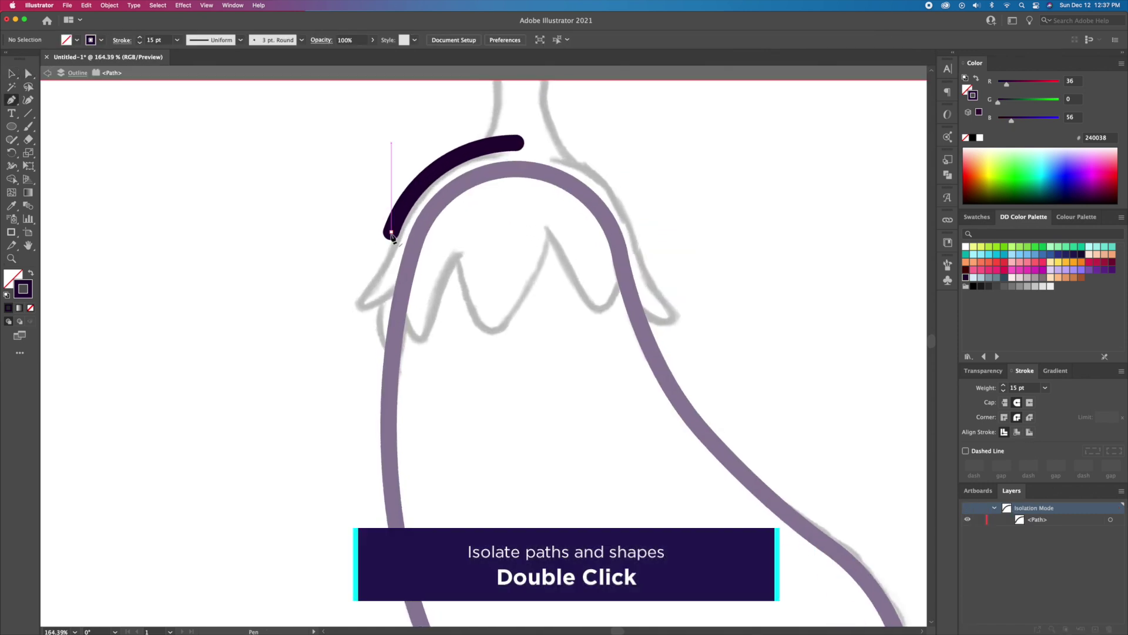
{"action": "left_click_drag", "start_coordinate": [384, 254], "coordinate": [381, 256]}
{"action": "left_click_drag", "start_coordinate": [349, 302], "coordinate": [330, 321]}
{"action": "left_click", "coordinate": [349, 302]}
{"action": "left_click", "coordinate": [407, 277]}
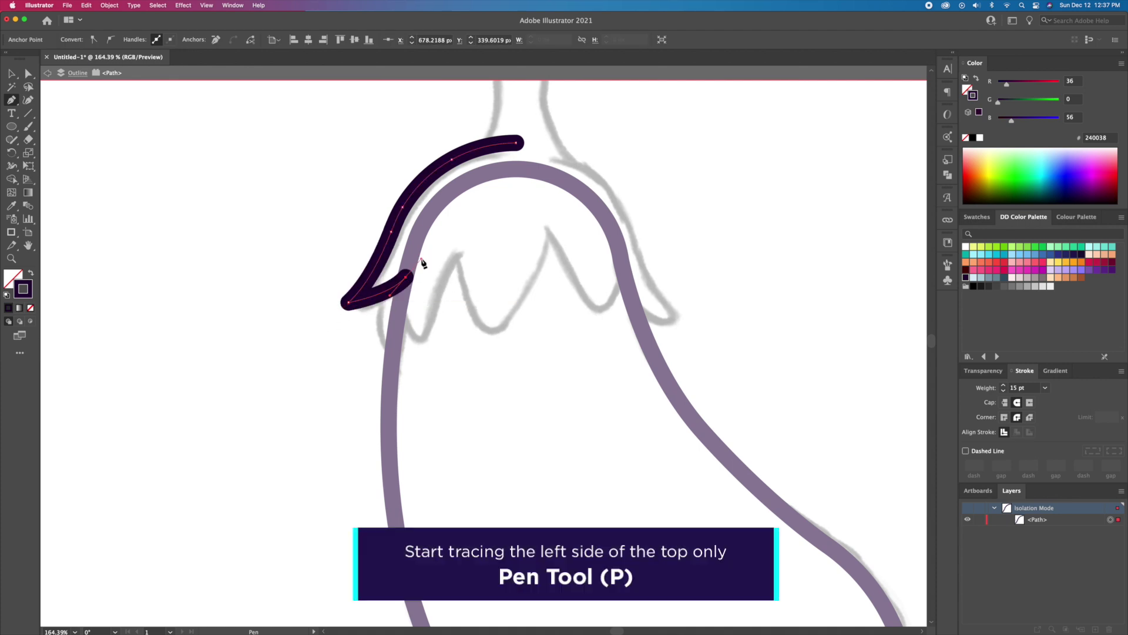
Step: Continue the pen path through the second leaf point and the next notch, ending at the cap's centre line below the arc's top end
{"action": "left_click", "coordinate": [424, 343]}
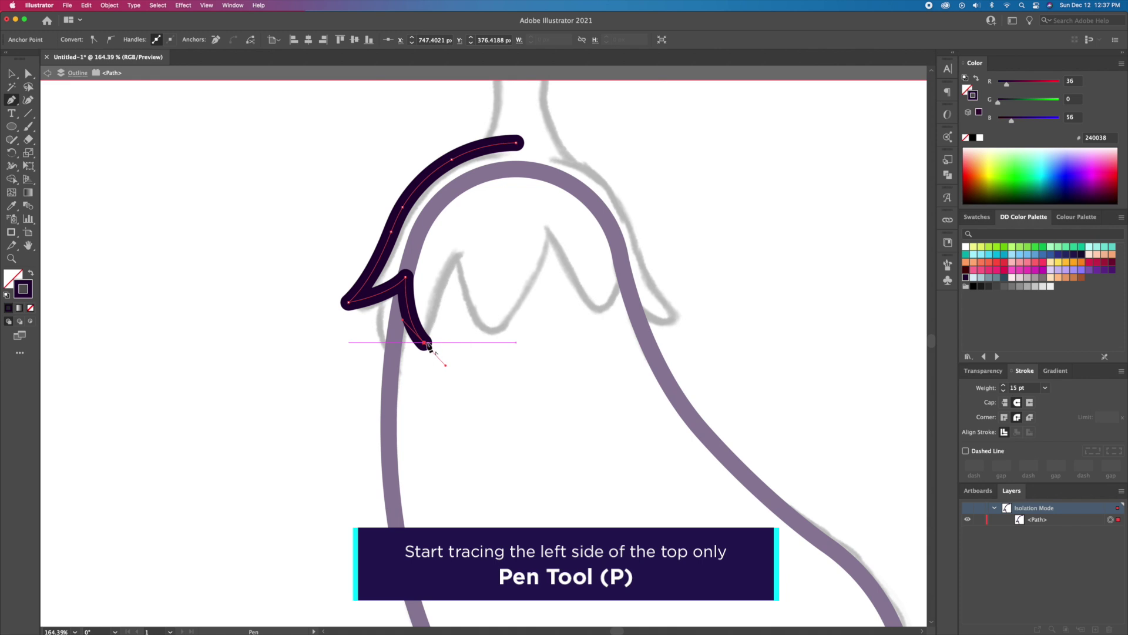
{"action": "left_click", "coordinate": [459, 257]}
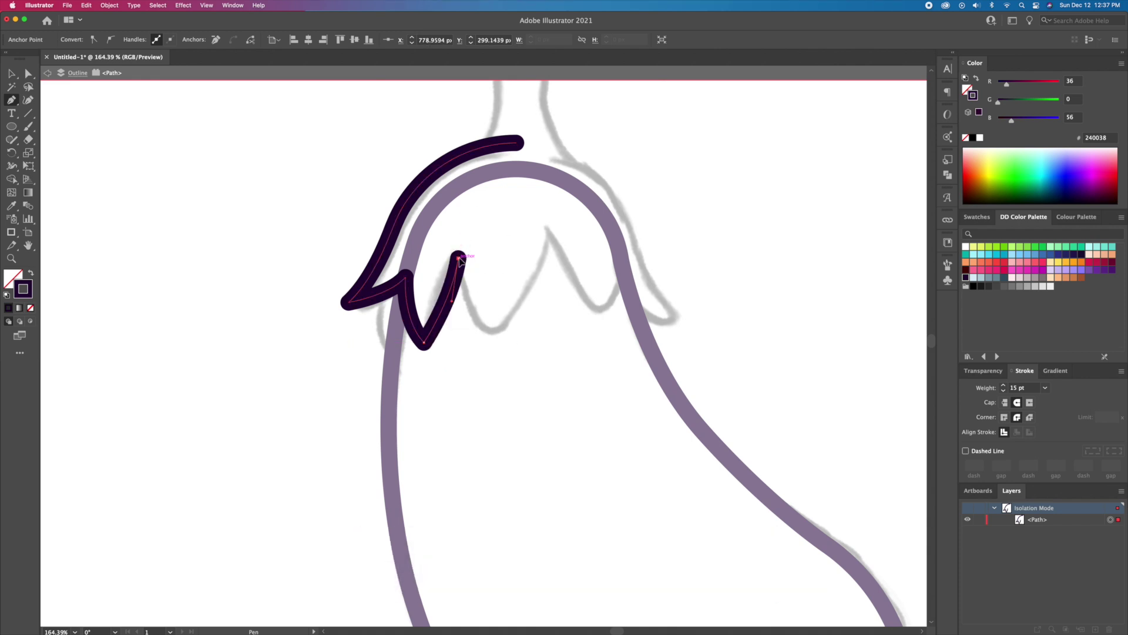
{"action": "left_click_drag", "start_coordinate": [534, 380], "coordinate": [559, 374]}
{"action": "key", "text": "super+z"}
{"action": "key", "text": "v"}
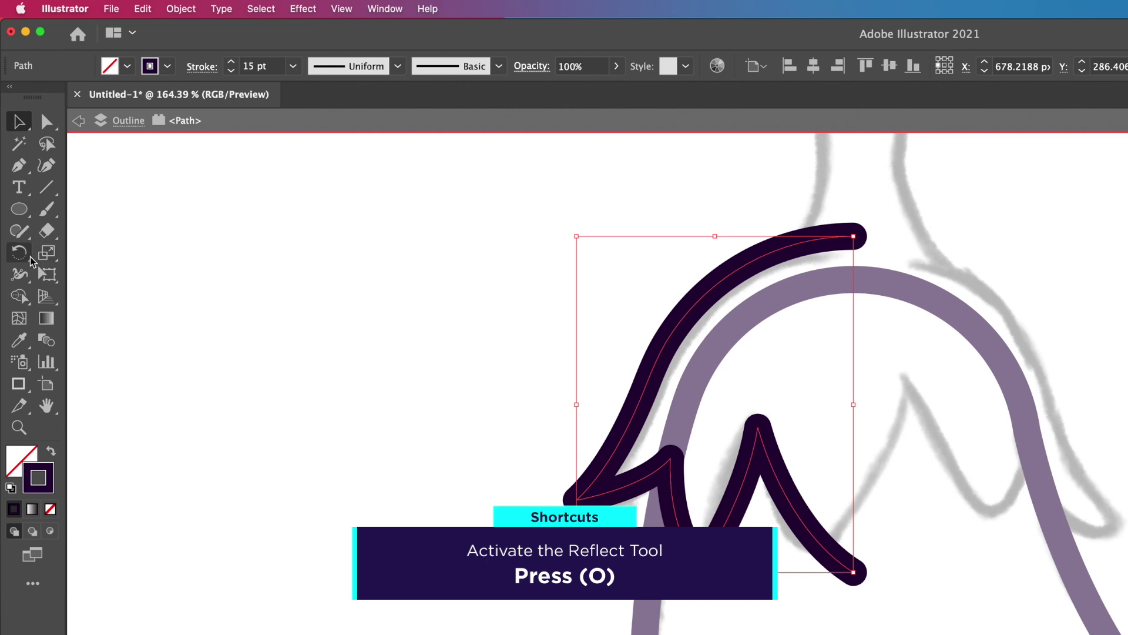
Step: Reflect a copy of the left cap half across the Vertical axis about its top end point, and leave isolation mode
{"action": "left_click", "coordinate": [26, 259]}
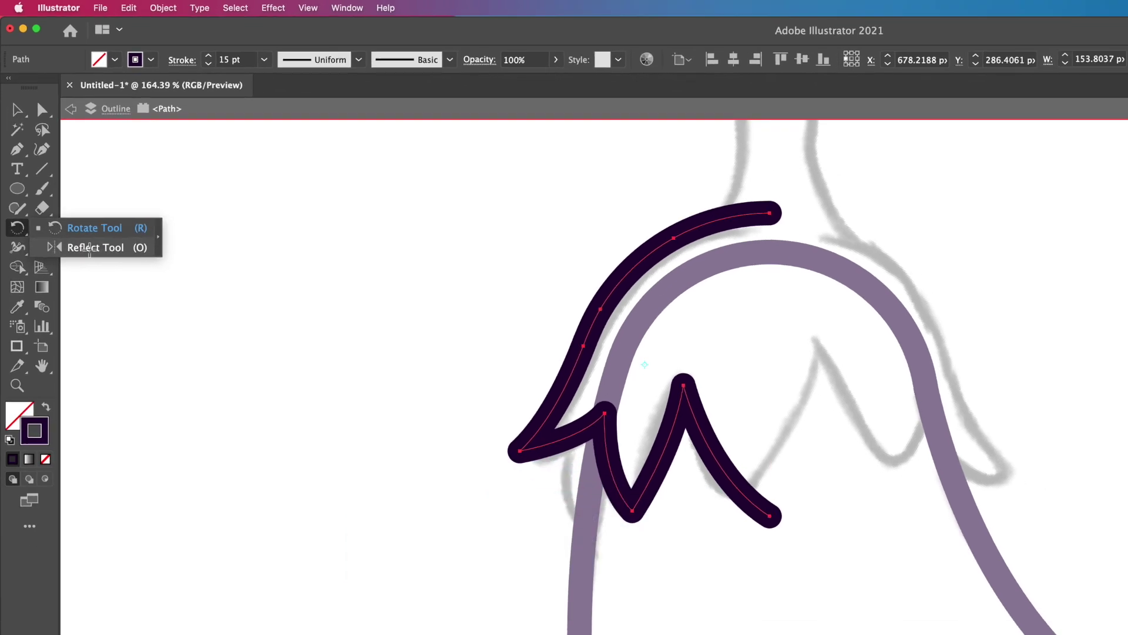
{"action": "left_click", "coordinate": [109, 273]}
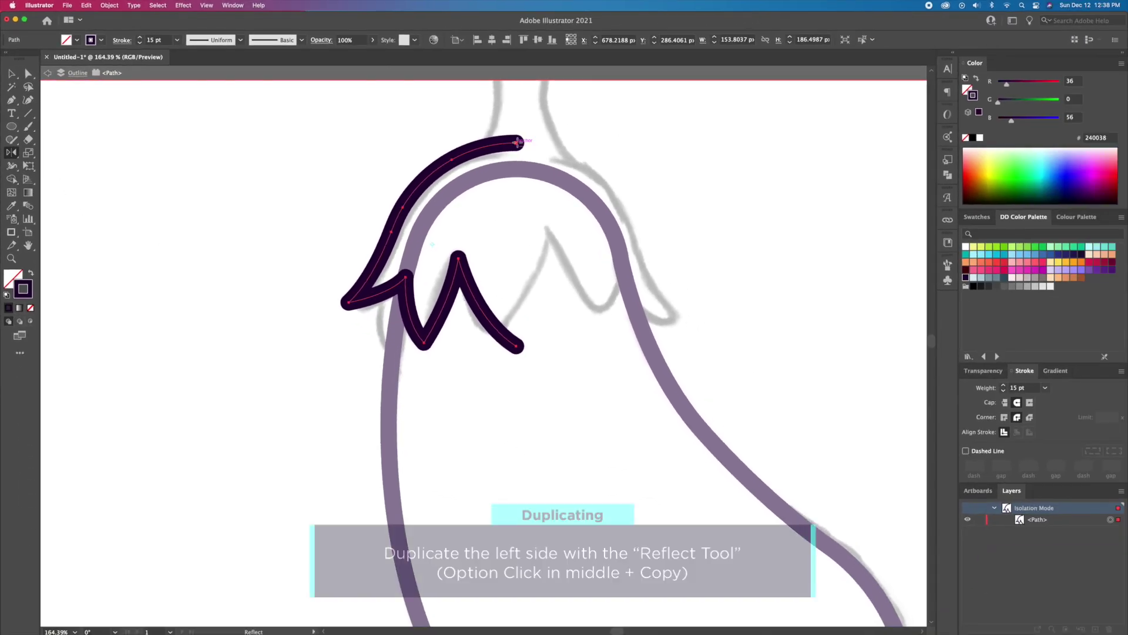
{"action": "left_click", "coordinate": [516, 142], "text": "alt"}
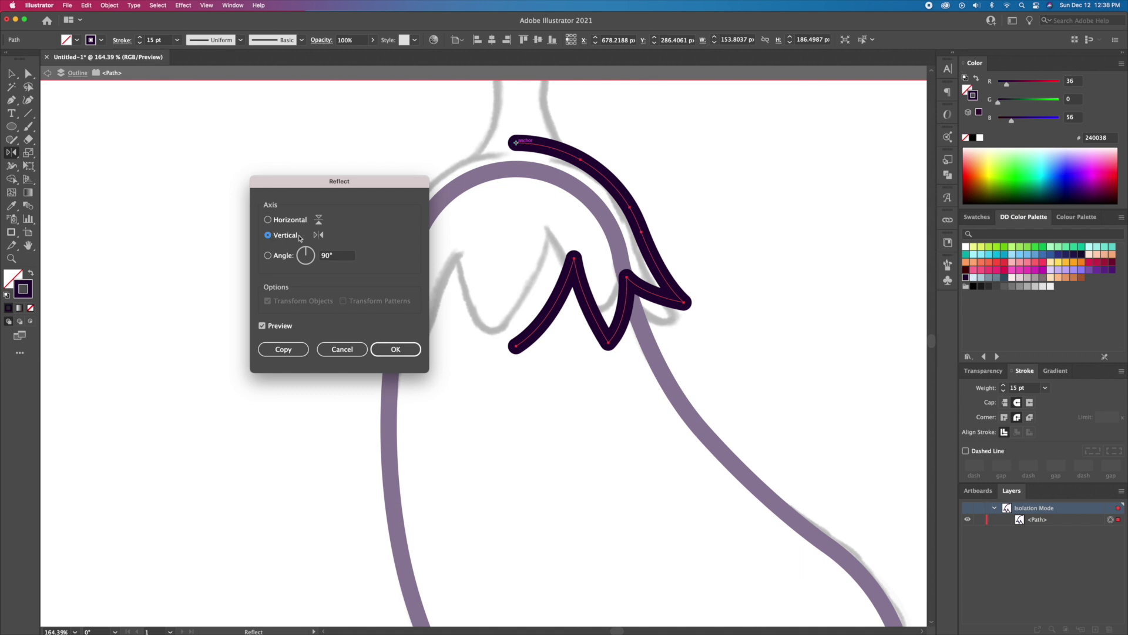
{"action": "left_click", "coordinate": [289, 353]}
{"action": "key", "text": "v"}
{"action": "key", "text": "Escape"}
{"action": "left_click", "coordinate": [532, 143]}
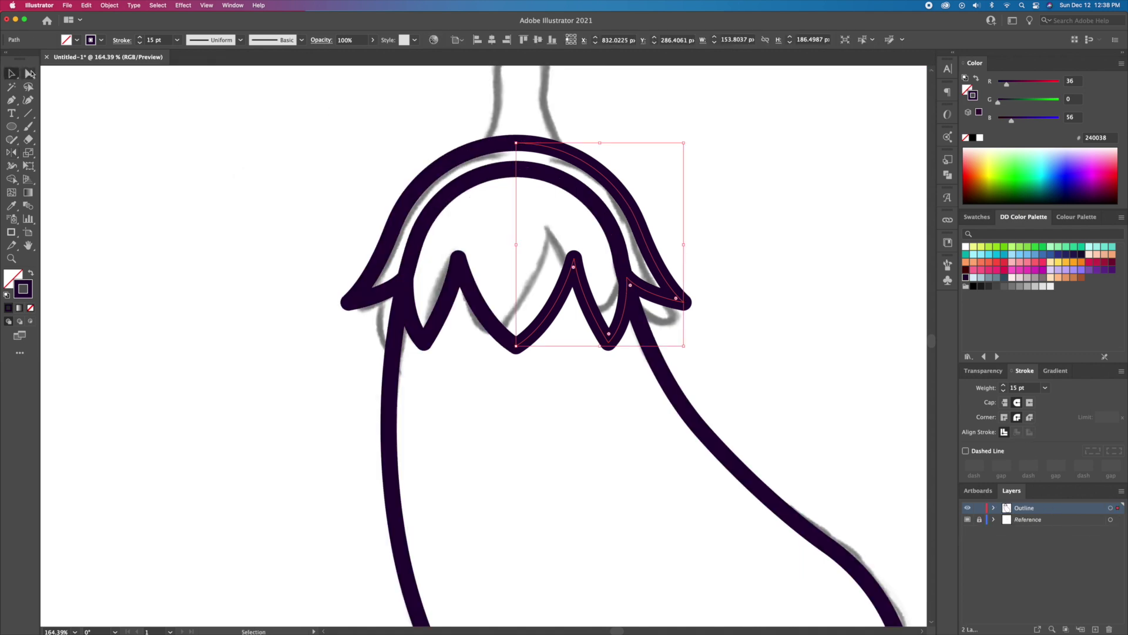
Step: Join the two cap halves at their overlapping end points at the top centre and at the bottom centre
{"action": "left_click", "coordinate": [29, 73]}
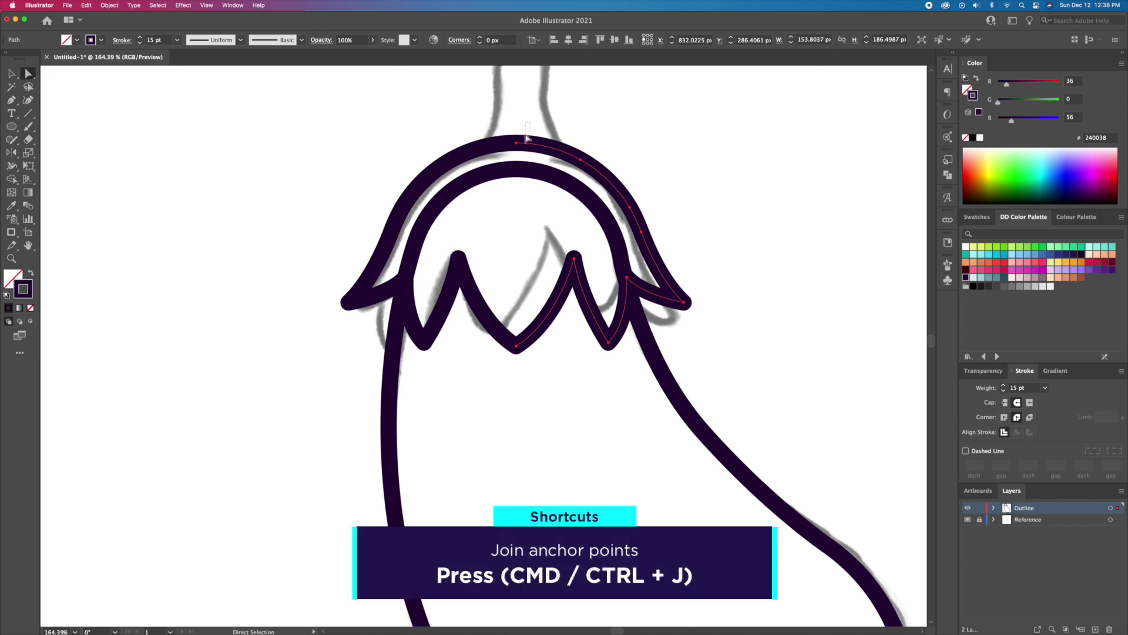
{"action": "left_click_drag", "start_coordinate": [500, 158], "coordinate": [503, 157]}
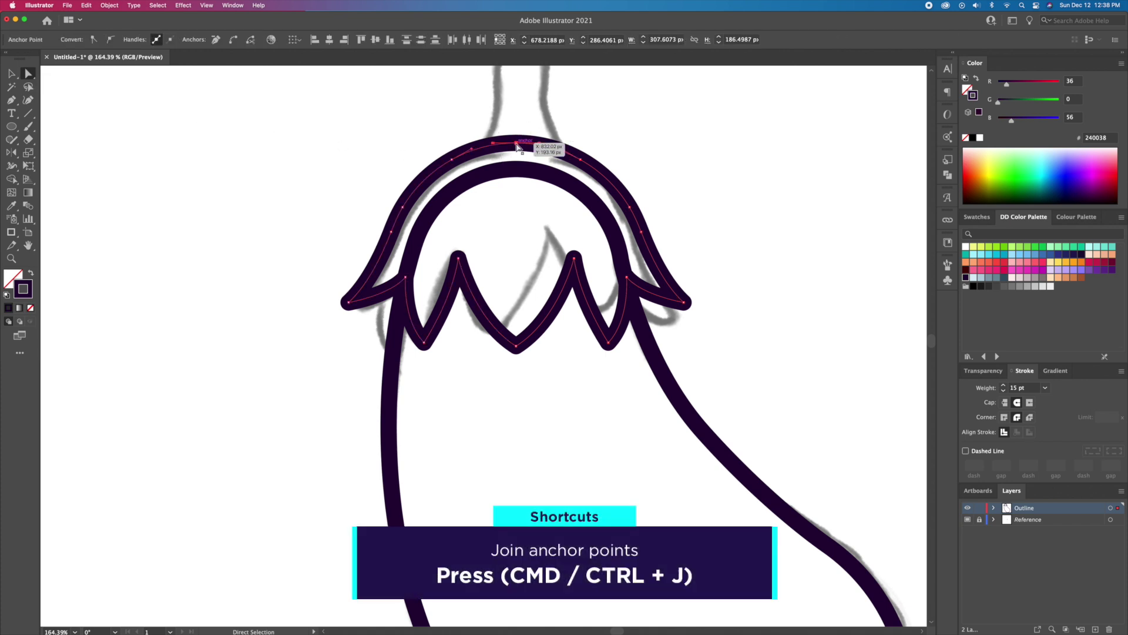
{"action": "right_click", "coordinate": [517, 148]}
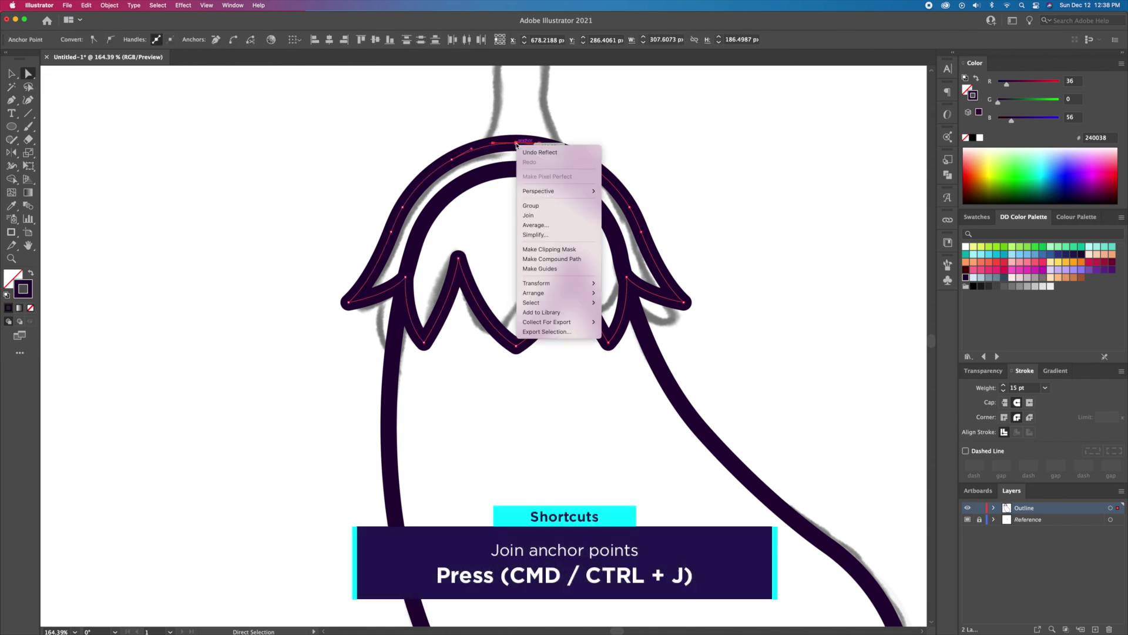
{"action": "left_click", "coordinate": [540, 217]}
{"action": "left_click", "coordinate": [532, 365]}
{"action": "left_click", "coordinate": [517, 346]}
{"action": "right_click", "coordinate": [518, 345]}
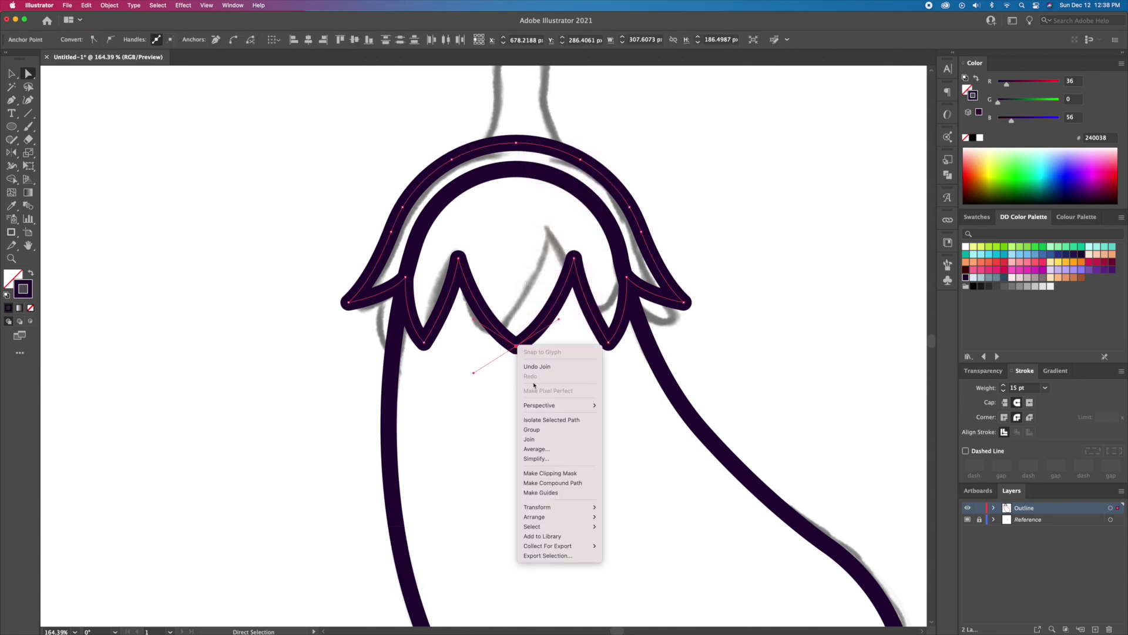
{"action": "left_click", "coordinate": [537, 441]}
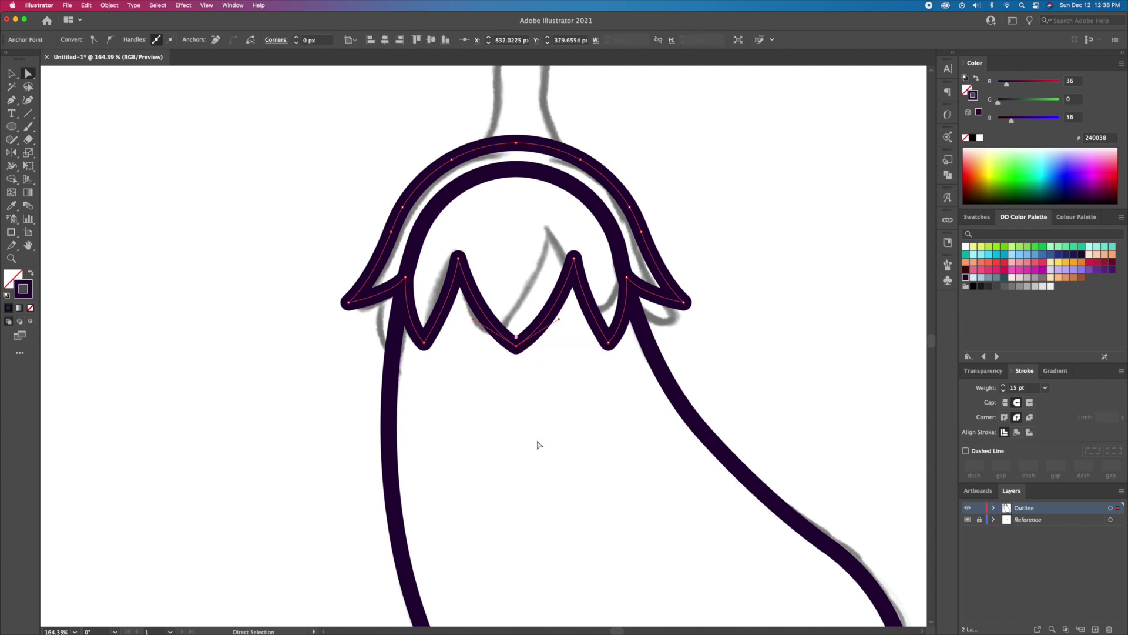
{"action": "left_click", "coordinate": [539, 443]}
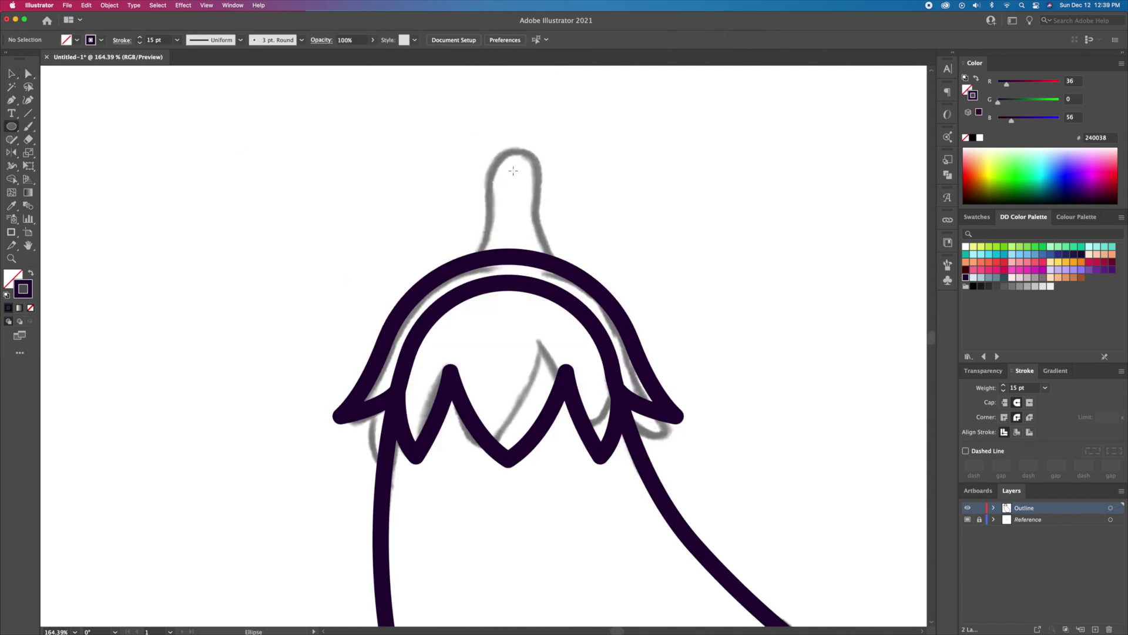
Step: Draw a small circle at the rounded tip of the sketched stem, centred above the cap
{"action": "left_click_drag", "start_coordinate": [507, 168], "coordinate": [528, 197]}
{"action": "key", "text": "v"}
{"action": "left_click", "coordinate": [587, 206]}
Step: Draw a curved pen path from the left edge of the stem circle down to the top of the cap
{"action": "key", "text": "p"}
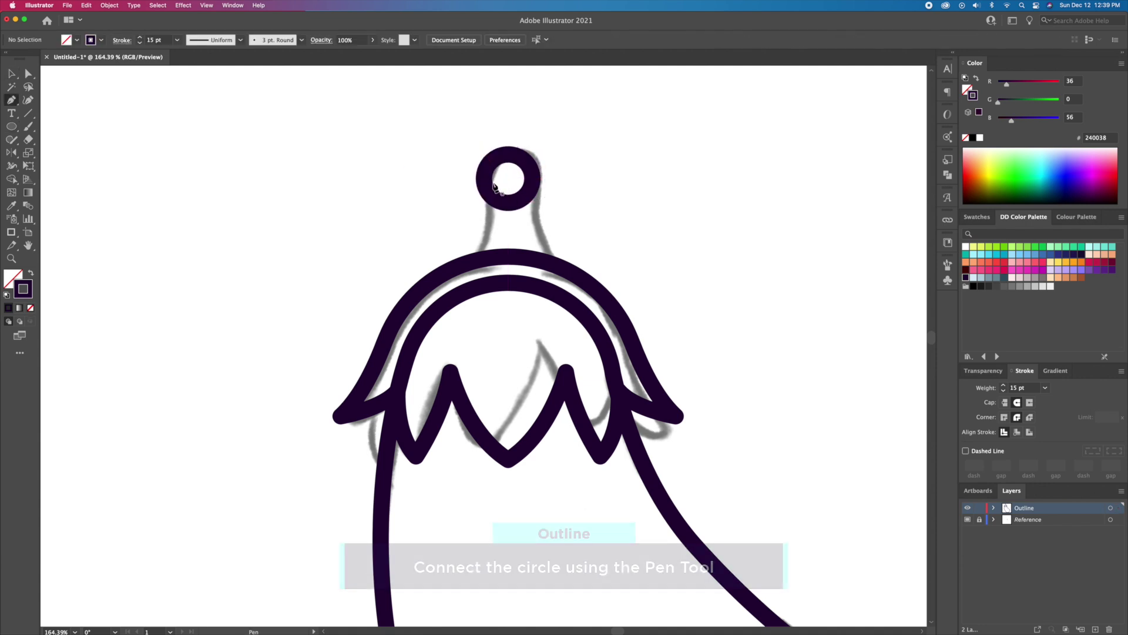
{"action": "left_click", "coordinate": [484, 178]}
{"action": "left_click_drag", "start_coordinate": [477, 259], "coordinate": [455, 300]}
{"action": "key", "text": "v"}
{"action": "left_click", "coordinate": [561, 211]}
Step: Move the stem curve's upper anchor down along the circle to its lower left edge
{"action": "key", "text": "z"}
{"action": "left_click_drag", "start_coordinate": [490, 178], "coordinate": [617, 177]}
{"action": "key", "text": "v"}
{"action": "key", "text": "a"}
{"action": "left_click_drag", "start_coordinate": [473, 181], "coordinate": [480, 211]}
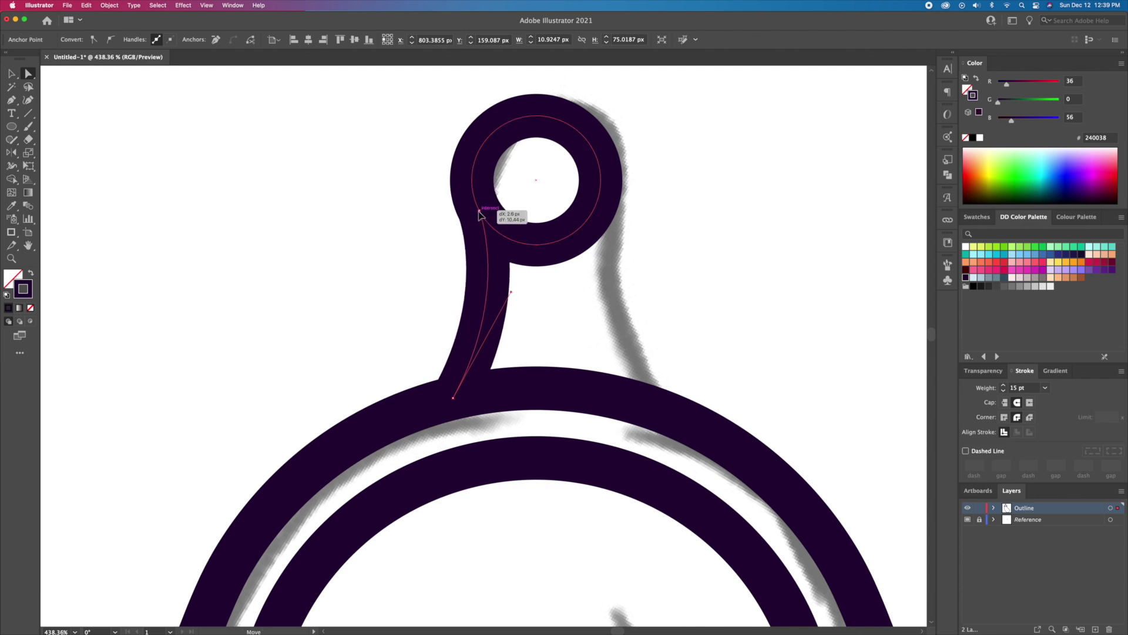
{"action": "key", "text": "v"}
{"action": "left_click", "coordinate": [576, 279]}
Step: Reflect a copy of the stem's side curve across the Vertical axis about the circle's bottom point, and hide the Reference layer
{"action": "left_click", "coordinate": [529, 269]}
{"action": "left_click", "coordinate": [492, 285]}
{"action": "left_click", "coordinate": [15, 154]}
{"action": "left_click", "coordinate": [537, 242], "text": "alt"}
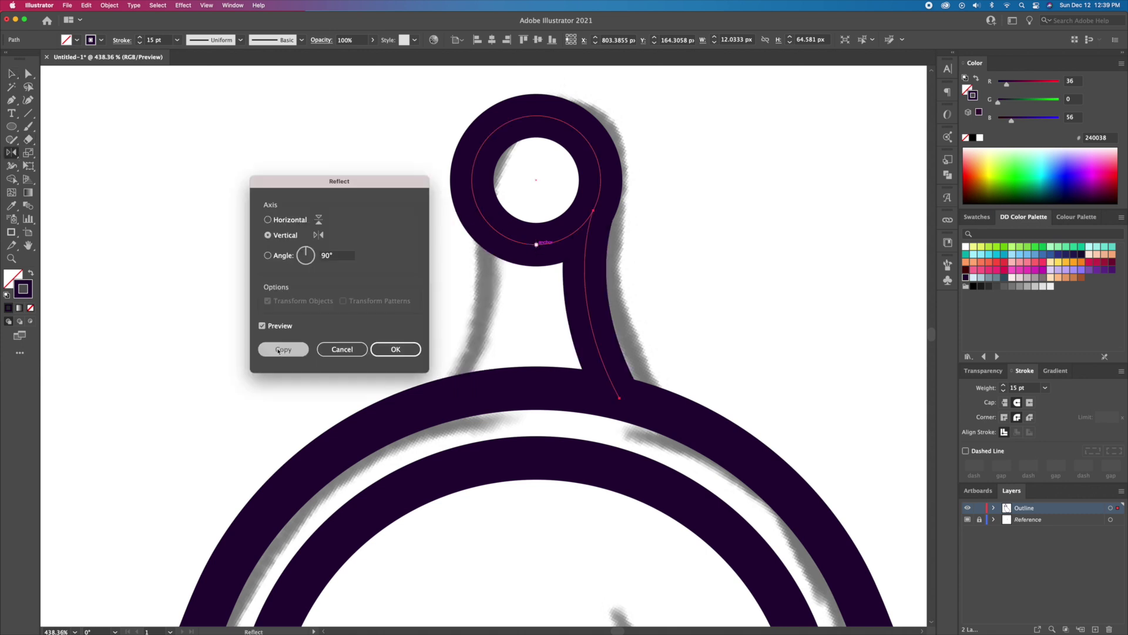
{"action": "left_click", "coordinate": [283, 349]}
{"action": "key", "text": "v"}
{"action": "left_click", "coordinate": [688, 292]}
{"action": "left_click", "coordinate": [968, 520]}
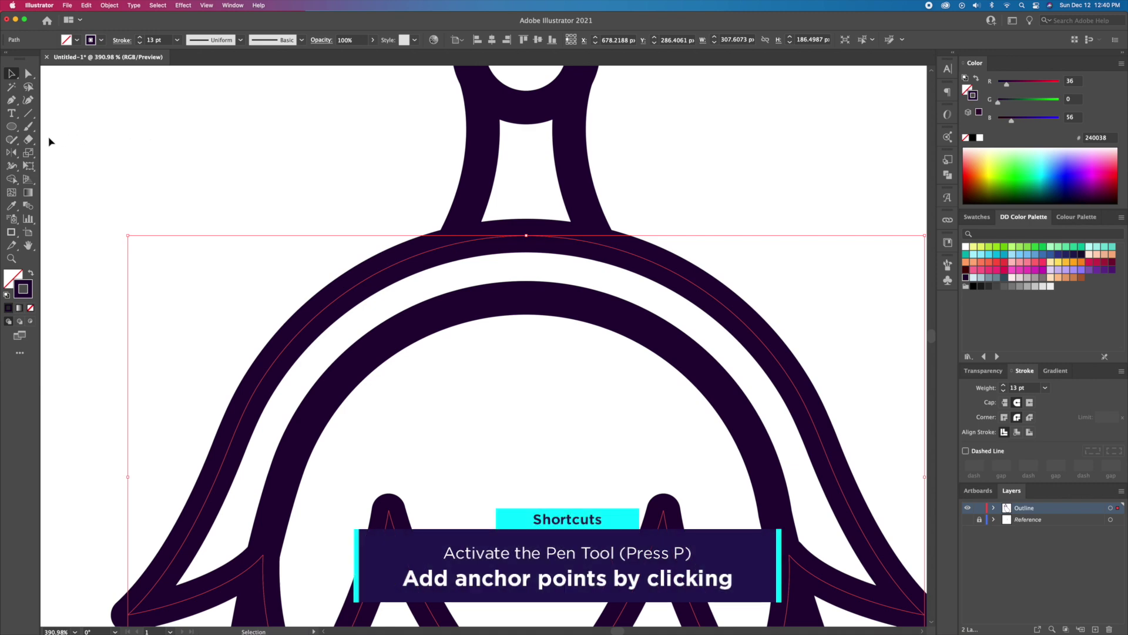
Step: Add an anchor point on each side of the cap's top centre and delete the path between them to open a gap
{"action": "key", "text": "p"}
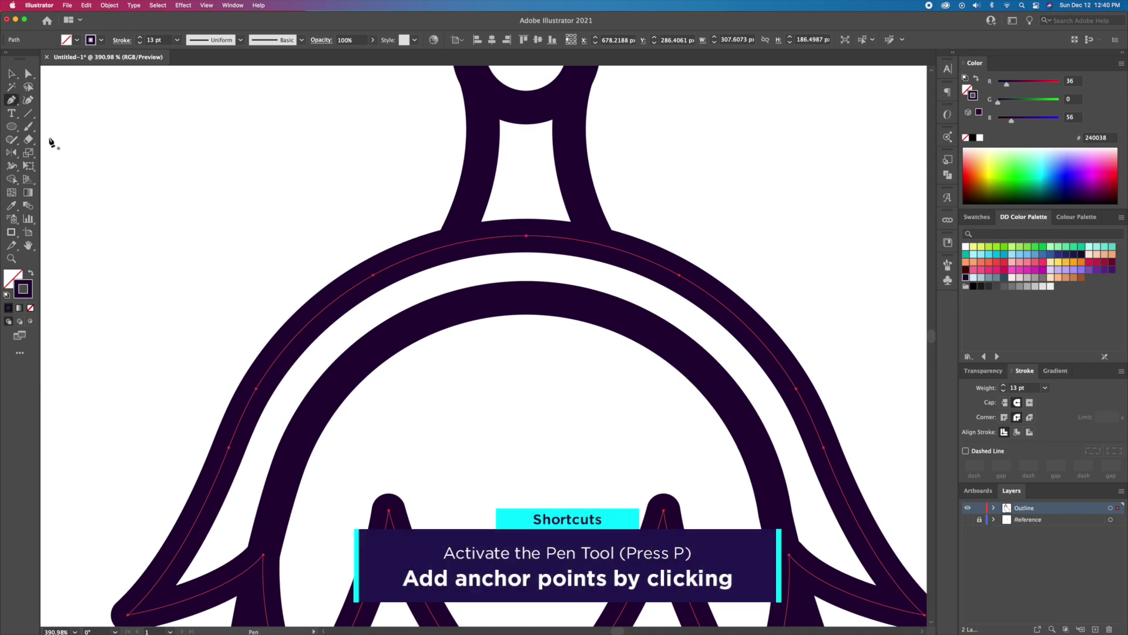
{"action": "left_click", "coordinate": [495, 238]}
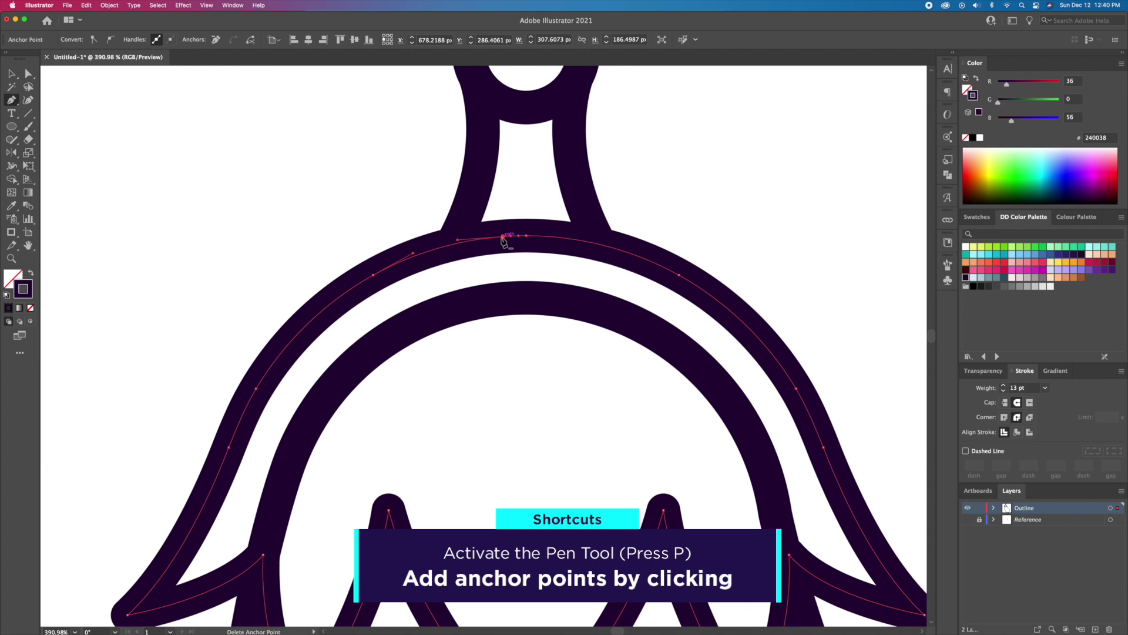
{"action": "left_click", "coordinate": [544, 237]}
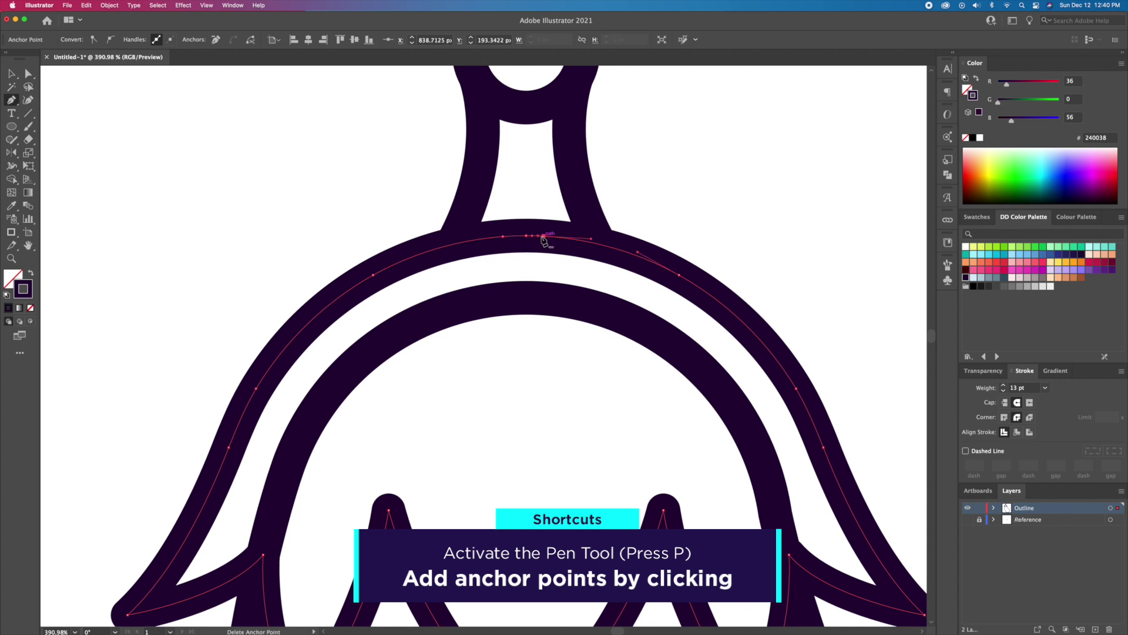
{"action": "key", "text": "a"}
{"action": "key", "text": "Delete"}
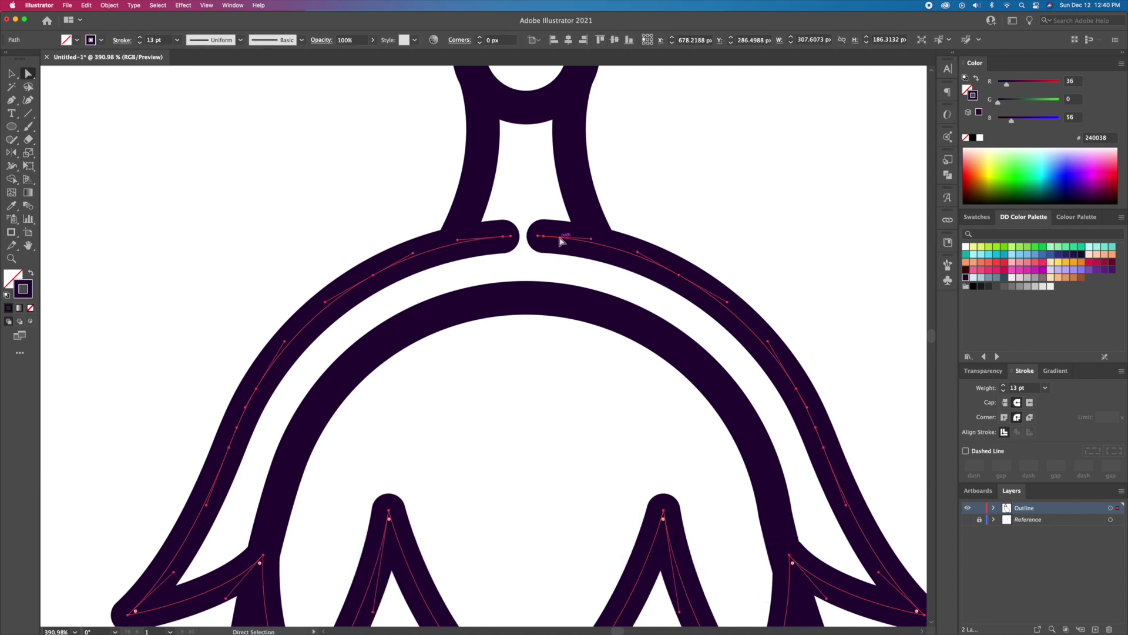
Step: Widen the gap in the cap outline beneath the stem by trimming back its open ends
{"action": "key", "text": "p"}
{"action": "key", "text": "a"}
{"action": "left_click_drag", "start_coordinate": [543, 237], "coordinate": [495, 237]}
{"action": "scroll", "coordinate": [529, 241], "scroll_direction": "right", "scroll_amount": 1}
{"action": "key", "text": "p"}
{"action": "left_click", "coordinate": [498, 237]}
{"action": "key", "text": "a"}
{"action": "key", "text": "v"}
{"action": "left_click", "coordinate": [640, 204]}
Step: Draw a straight horizontal line across the stem circle between the upper ends of the two side curves
{"action": "scroll", "coordinate": [640, 204], "scroll_direction": "up", "scroll_amount": 3}
{"action": "key", "text": "p"}
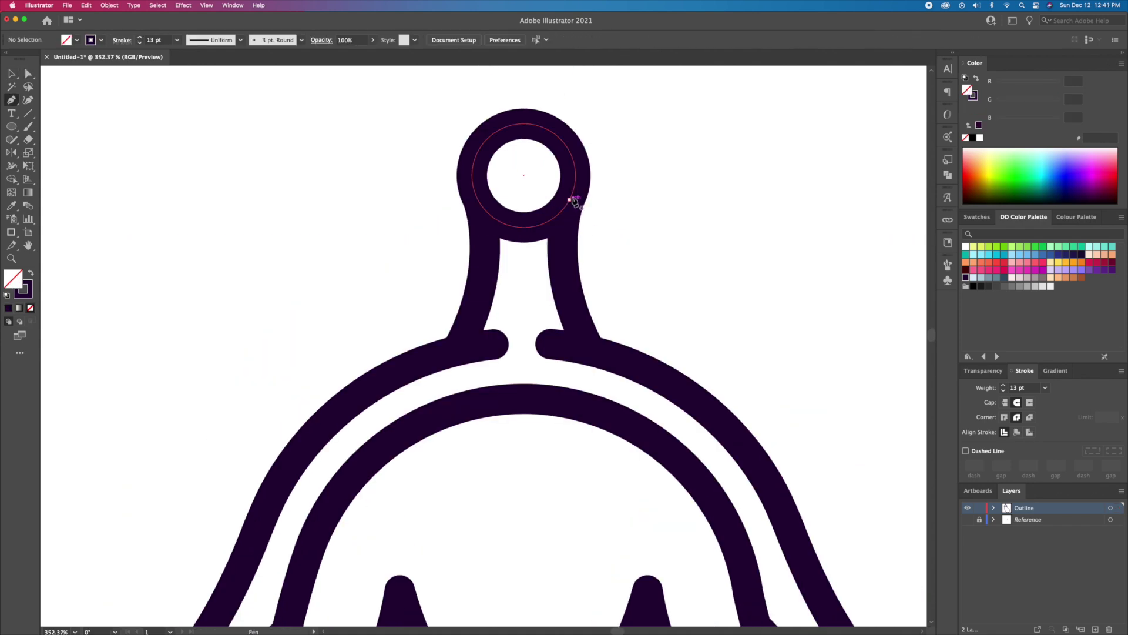
{"action": "left_click_drag", "start_coordinate": [570, 199], "coordinate": [479, 201]}
{"action": "key", "text": "v"}
{"action": "left_click", "coordinate": [647, 225]}
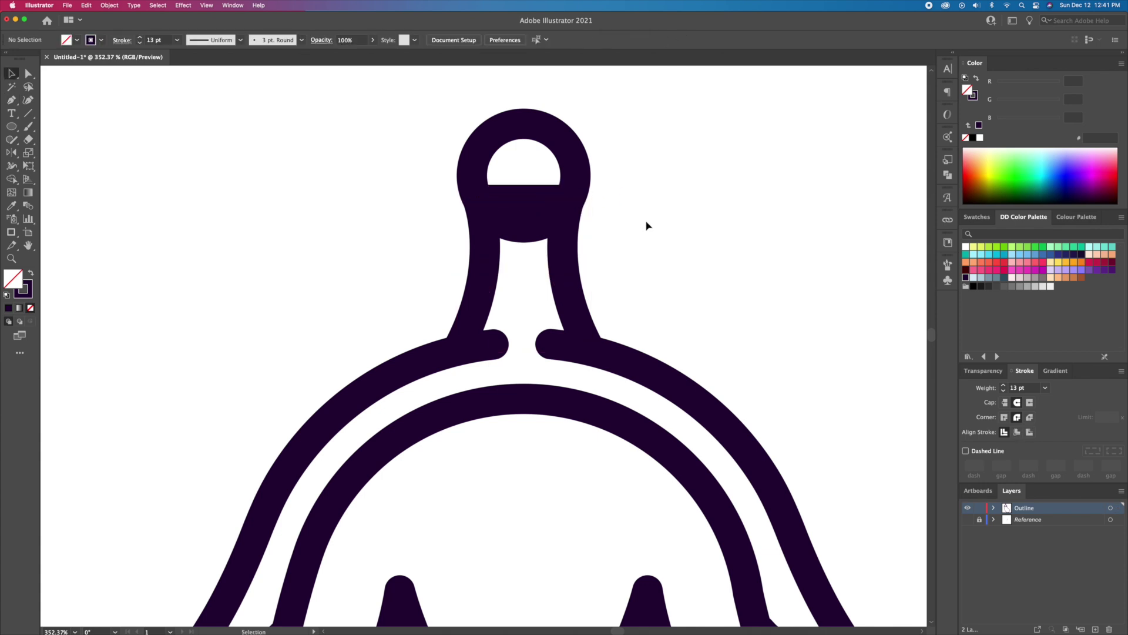
Step: Remove the circle's lower segment and the horizontal line with the Shape Builder so the stem becomes one open shape
{"action": "left_click_drag", "start_coordinate": [528, 215], "coordinate": [465, 245]}
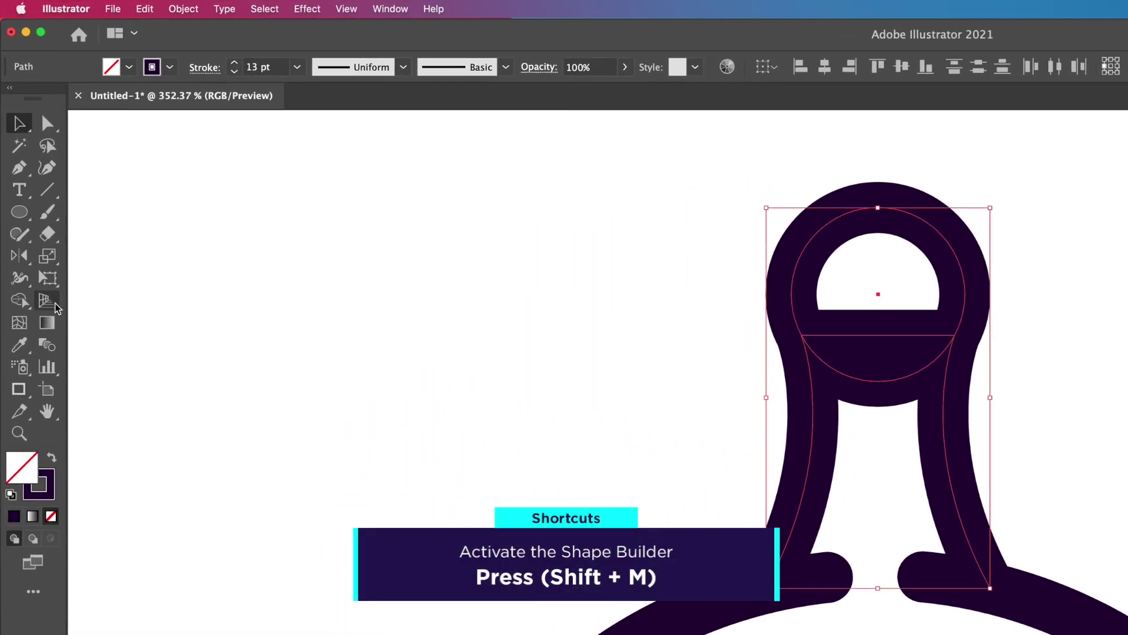
{"action": "left_click", "coordinate": [22, 301]}
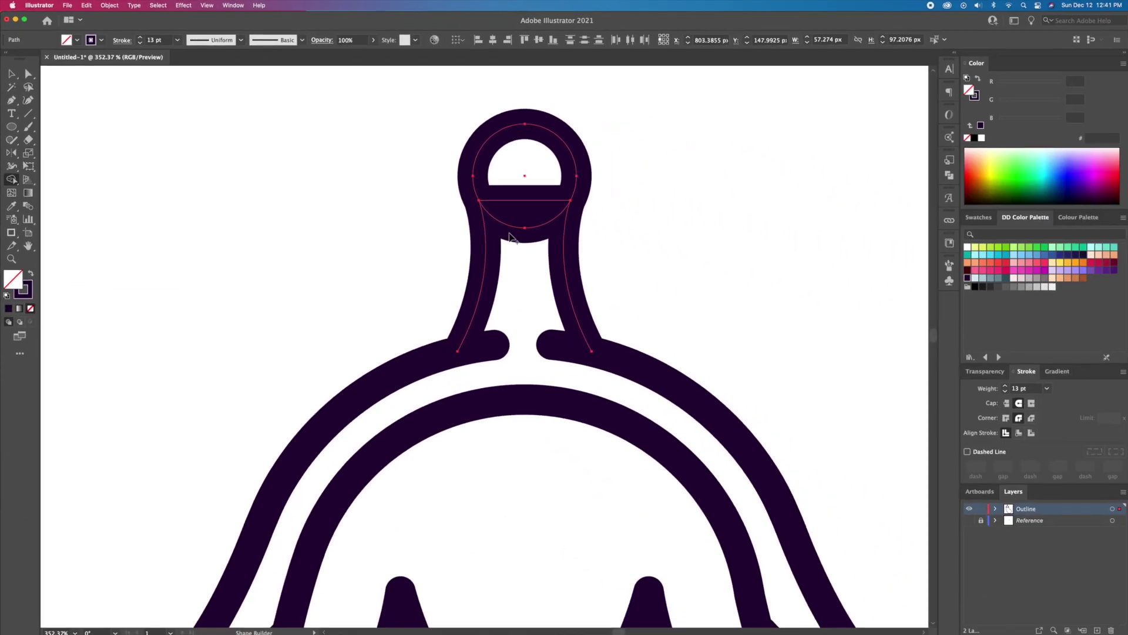
{"action": "left_click", "coordinate": [516, 233], "text": "alt"}
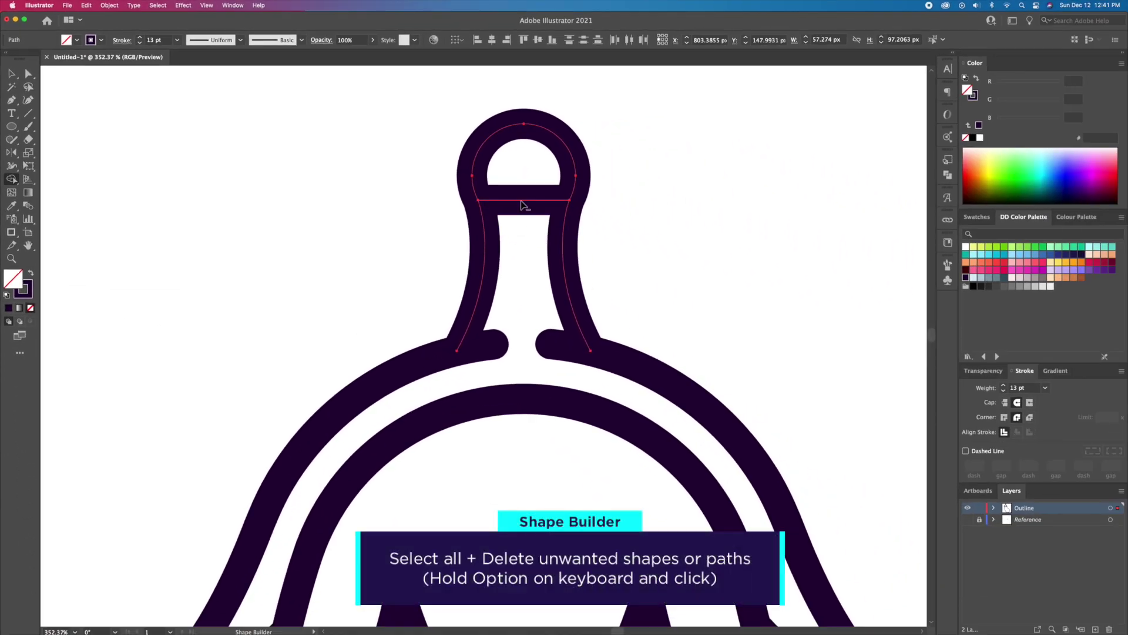
{"action": "left_click", "coordinate": [517, 202], "text": "alt"}
Step: Select the whole eggplant outline and remove the body's arc inside the cap with the Shape Builder
{"action": "left_click_drag", "start_coordinate": [664, 109], "coordinate": [322, 513]}
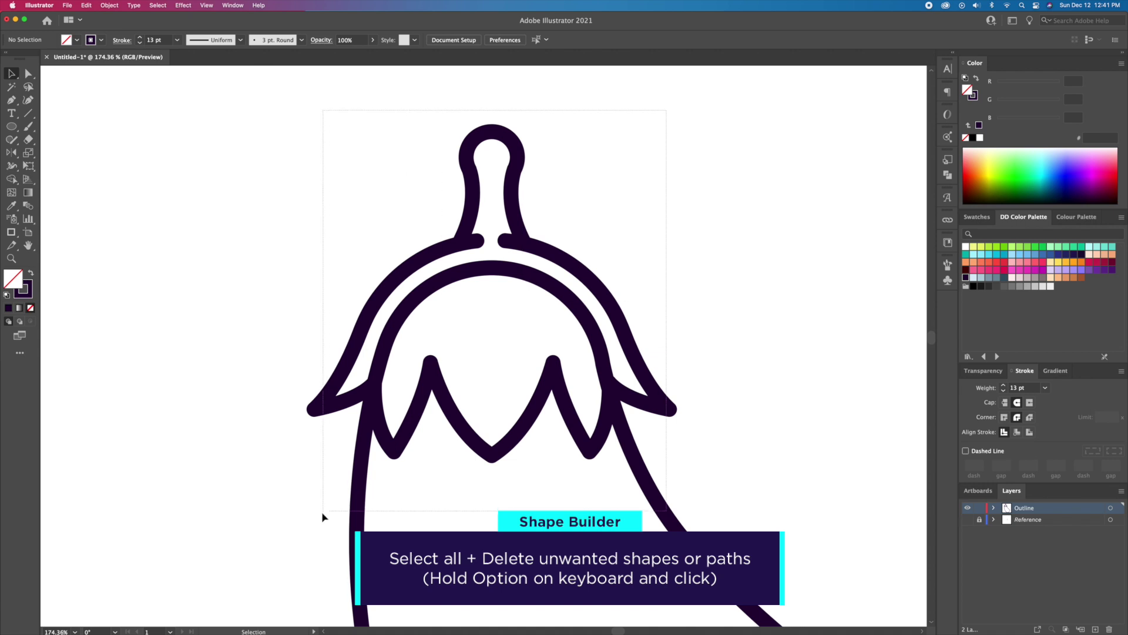
{"action": "left_click", "coordinate": [10, 179]}
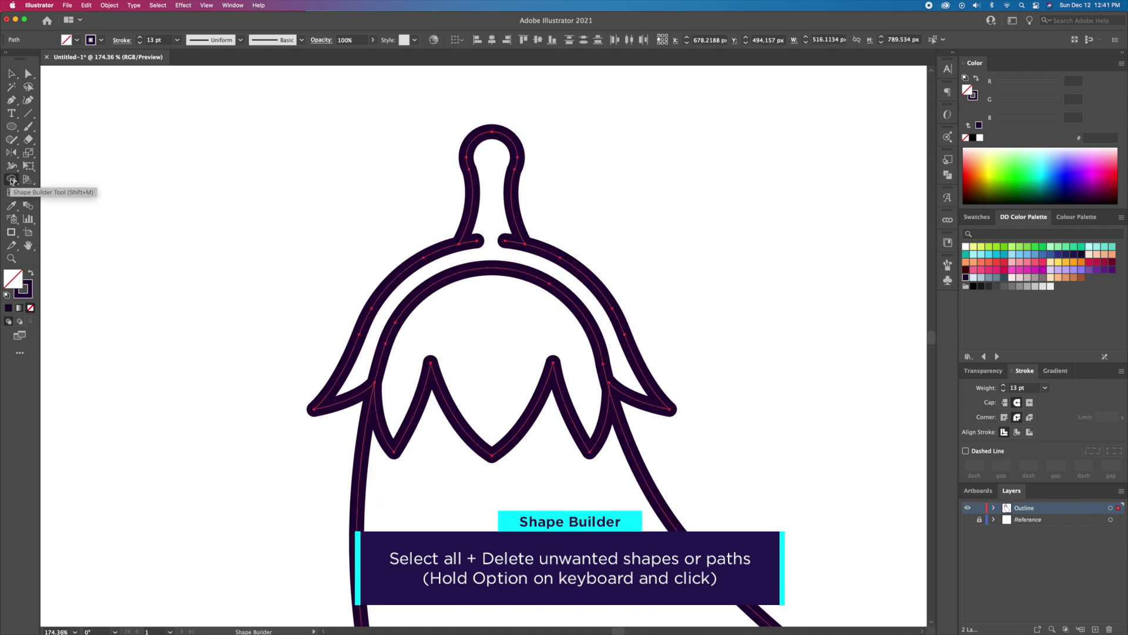
{"action": "left_click", "coordinate": [439, 281], "text": "alt"}
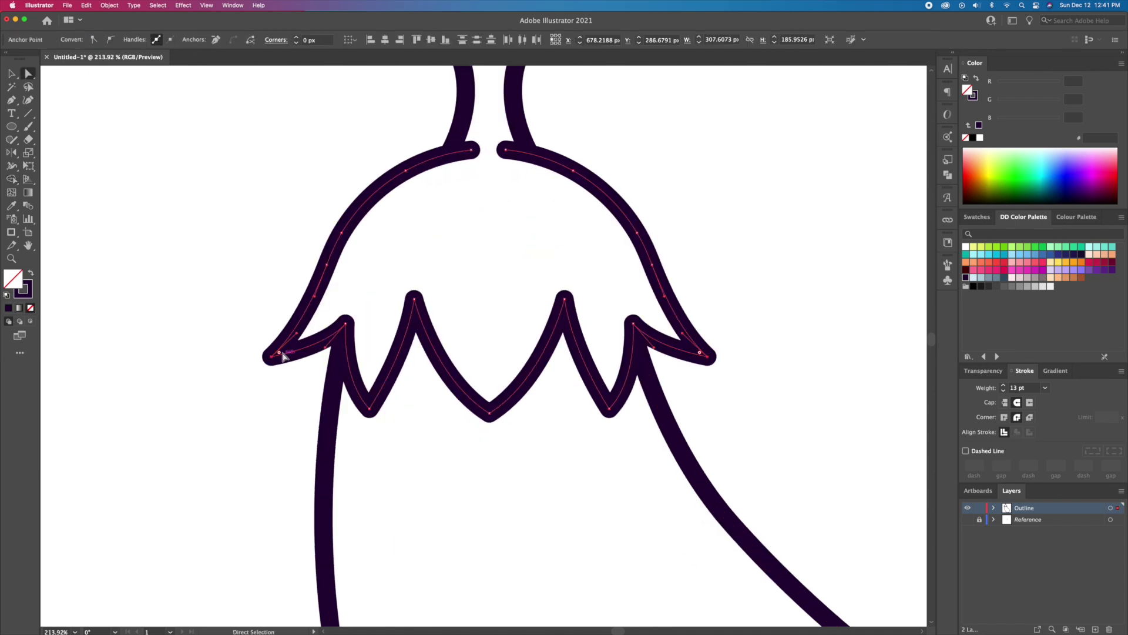
Step: Round the pointed corners of the cap's leaf tips, including the large middle leaf
{"action": "left_click_drag", "start_coordinate": [280, 354], "coordinate": [284, 350]}
{"action": "left_click_drag", "start_coordinate": [392, 418], "coordinate": [355, 396]}
{"action": "left_click_drag", "start_coordinate": [600, 427], "coordinate": [617, 402]}
{"action": "left_click_drag", "start_coordinate": [609, 400], "coordinate": [611, 384]}
{"action": "left_click_drag", "start_coordinate": [528, 438], "coordinate": [496, 371]}
{"action": "key", "text": "v"}
{"action": "left_click", "coordinate": [814, 407]}
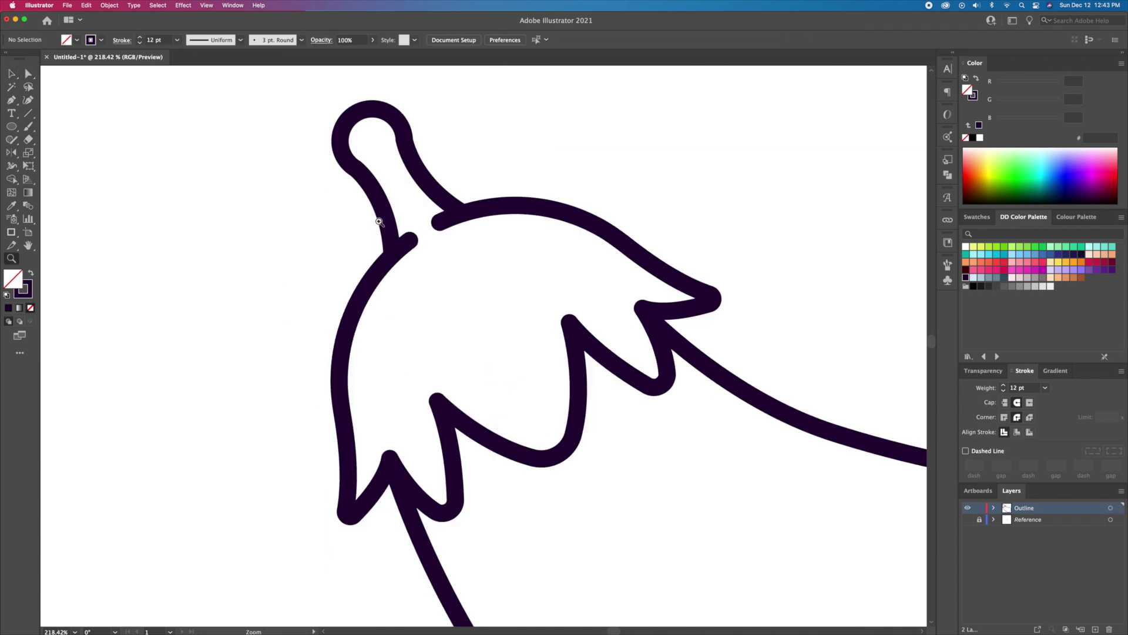
Step: Select the cap's outline path and add width points on its upper curves on both sides of the stem opening with the Width tool
{"action": "left_click_drag", "start_coordinate": [379, 221], "coordinate": [464, 222]}
{"action": "key", "text": "v"}
{"action": "left_click", "coordinate": [455, 272]}
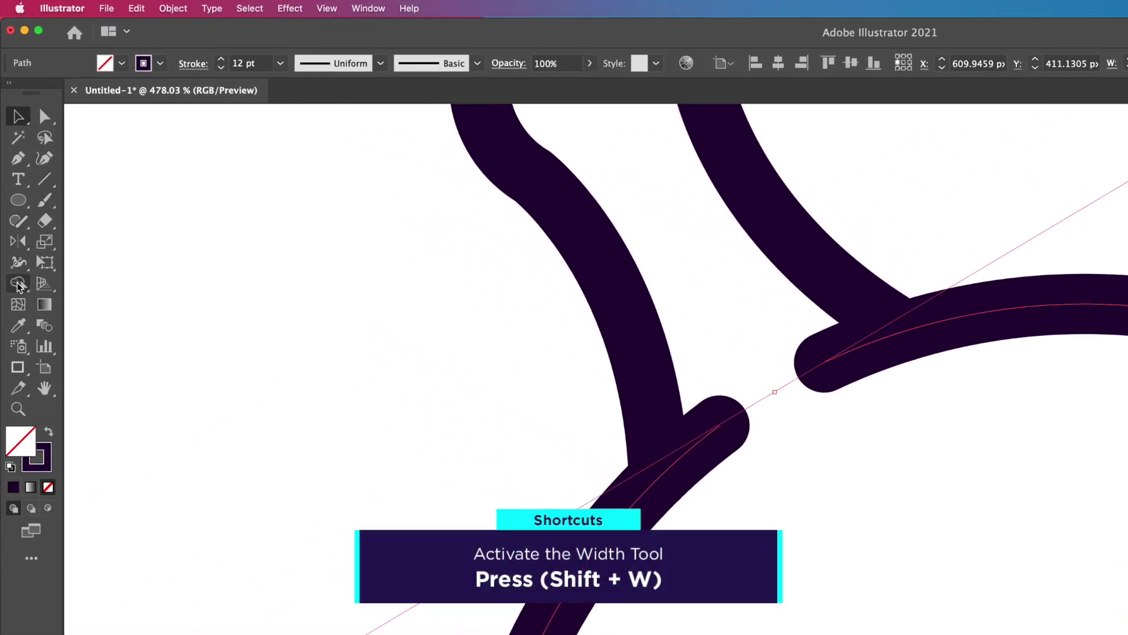
{"action": "left_click", "coordinate": [17, 265]}
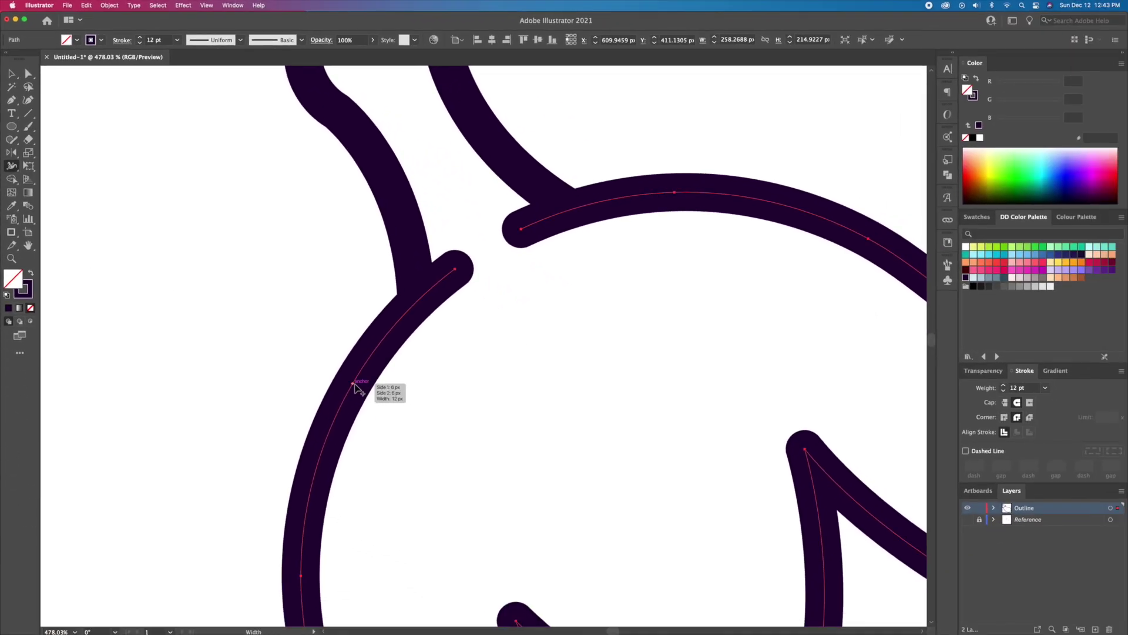
{"action": "left_click_drag", "start_coordinate": [355, 386], "coordinate": [369, 398]}
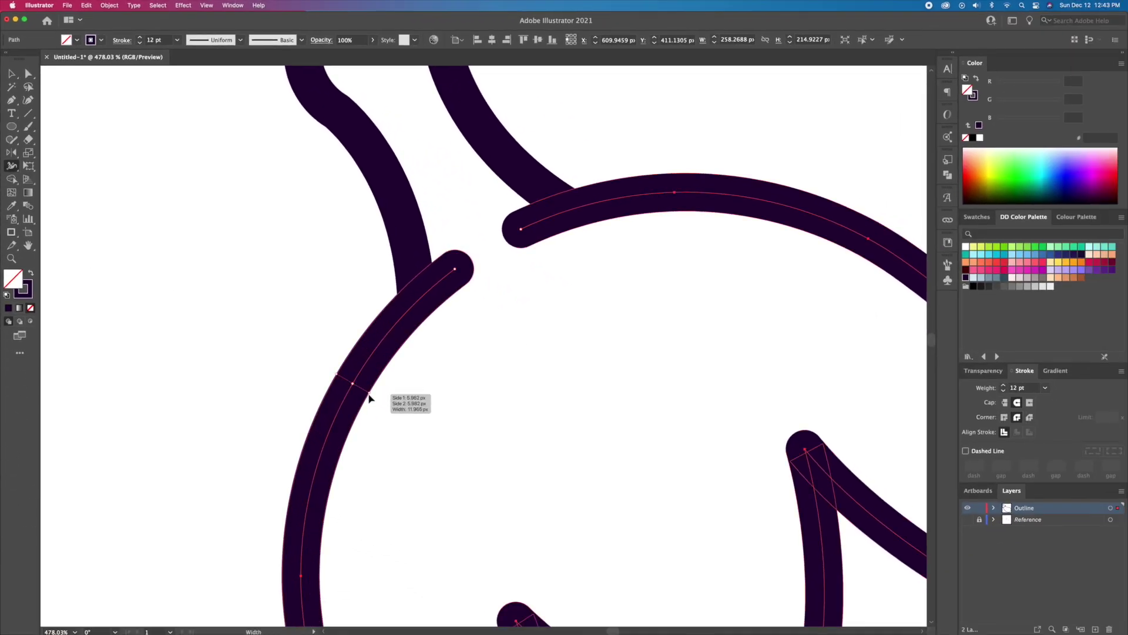
{"action": "left_click_drag", "start_coordinate": [675, 194], "coordinate": [675, 218]}
Step: Narrow the stroke at both open ends of the cap outline beneath the stem so the line ends taper
{"action": "left_click_drag", "start_coordinate": [523, 247], "coordinate": [523, 246]}
{"action": "left_click_drag", "start_coordinate": [470, 293], "coordinate": [464, 280]}
{"action": "key", "text": "v"}
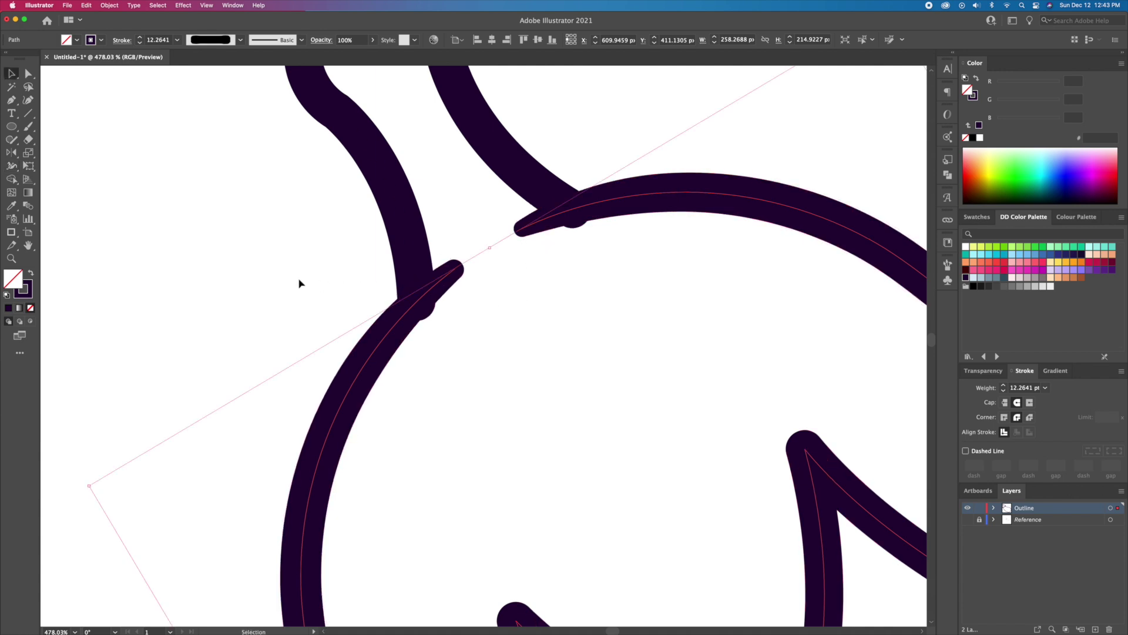
{"action": "left_click", "coordinate": [300, 282]}
{"action": "scroll", "coordinate": [435, 270], "scroll_direction": "up", "scroll_amount": 3}
{"action": "left_click", "coordinate": [488, 241]}
{"action": "left_click", "coordinate": [403, 289], "text": "shift"}
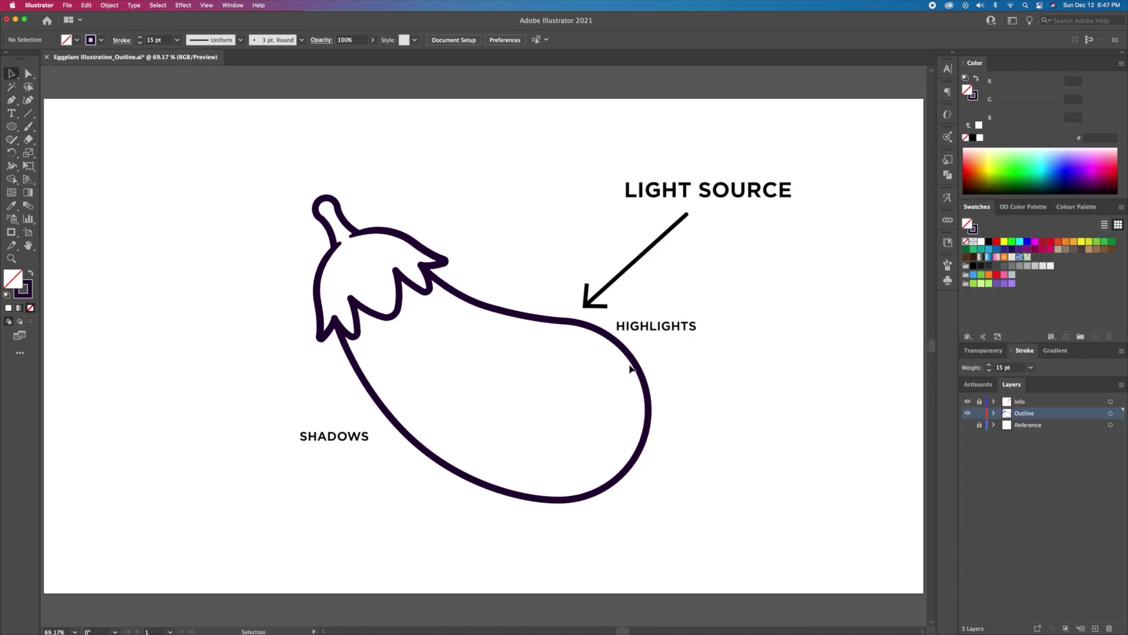
Step: Hide the Info layer and create a new layer named Colour directly above the Reference layer
{"action": "left_click", "coordinate": [967, 401]}
{"action": "left_click", "coordinate": [1034, 425]}
{"action": "left_click", "coordinate": [1095, 628]}
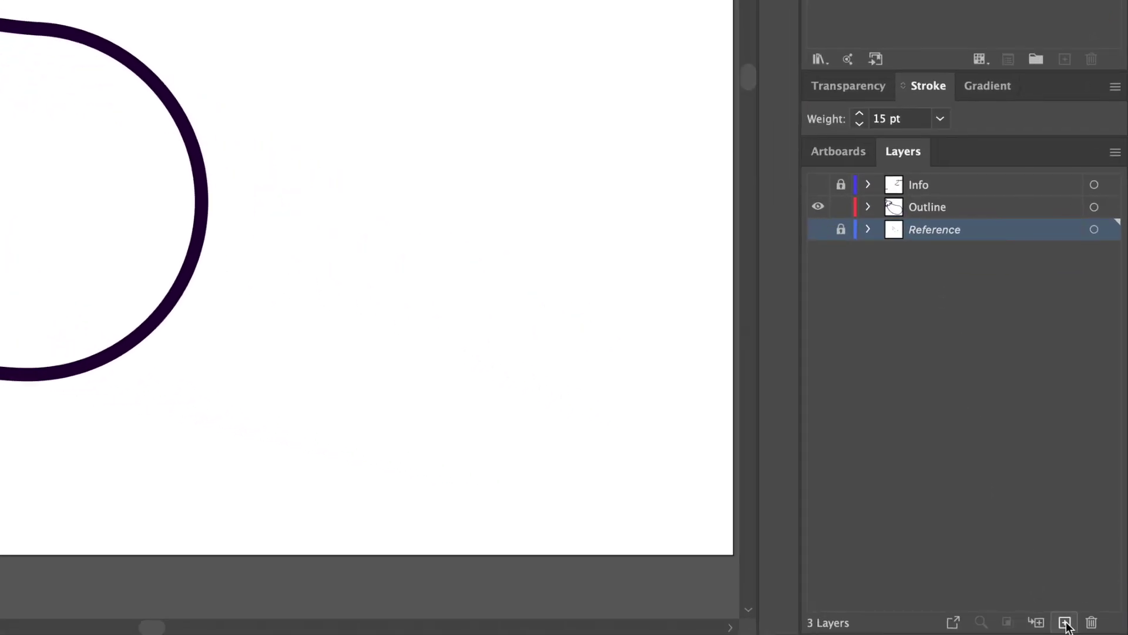
{"action": "double_click", "coordinate": [923, 229]}
{"action": "type", "text": "Colour"}
{"action": "key", "text": "Return"}
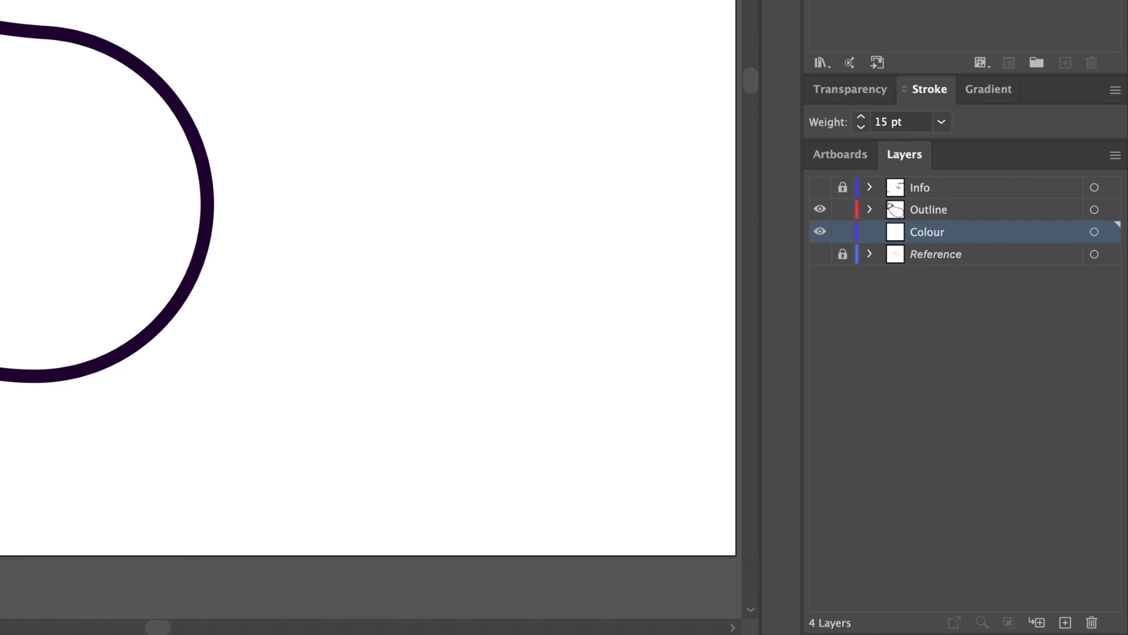
Step: Copy the whole eggplant outline onto the Colour layer, and lock and hide the Outline layer
{"action": "left_click_drag", "start_coordinate": [271, 177], "coordinate": [791, 539]}
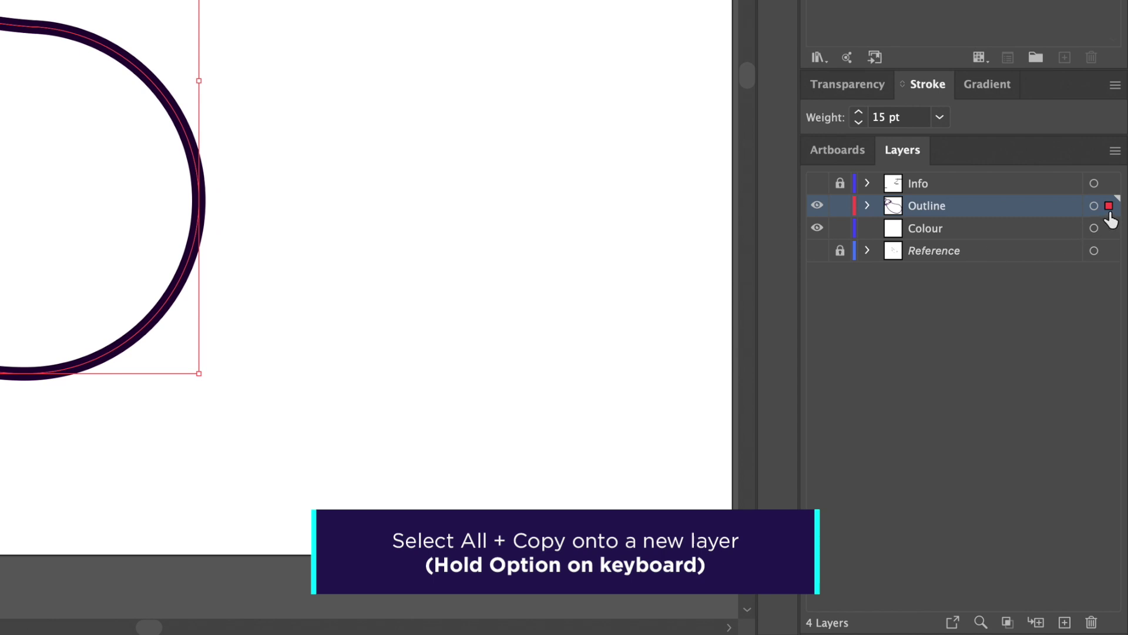
{"action": "left_click_drag", "start_coordinate": [1109, 212], "coordinate": [1108, 234]}
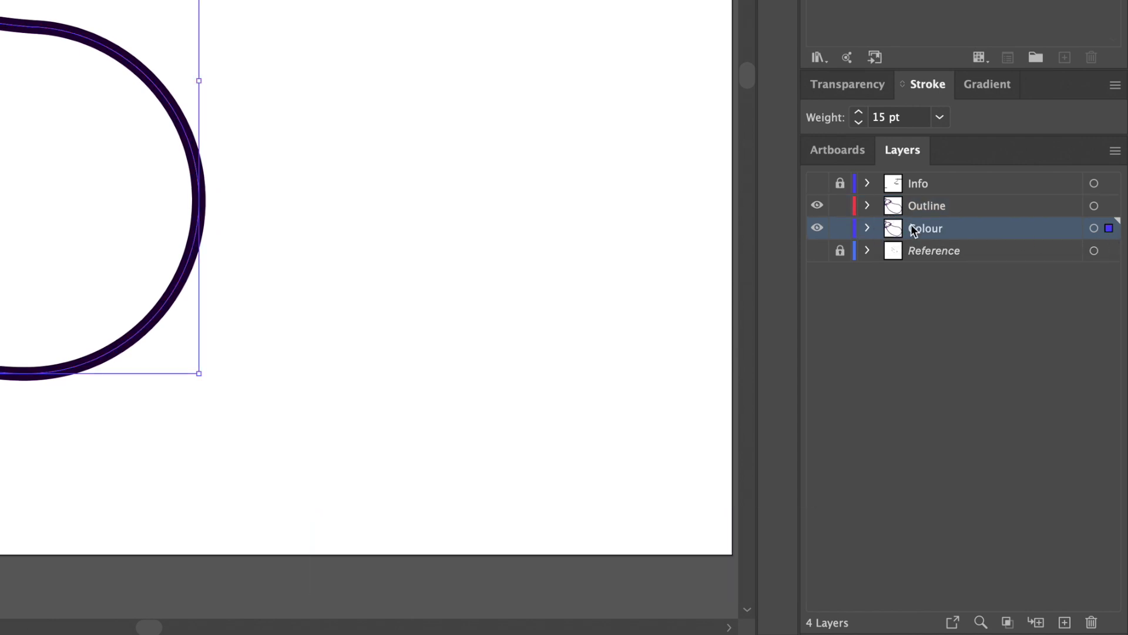
{"action": "left_click", "coordinate": [841, 205]}
{"action": "left_click", "coordinate": [817, 205]}
Step: Select all copied eggplant paths on the Colour layer and convert them with Outline Stroke
{"action": "left_click", "coordinate": [279, 182]}
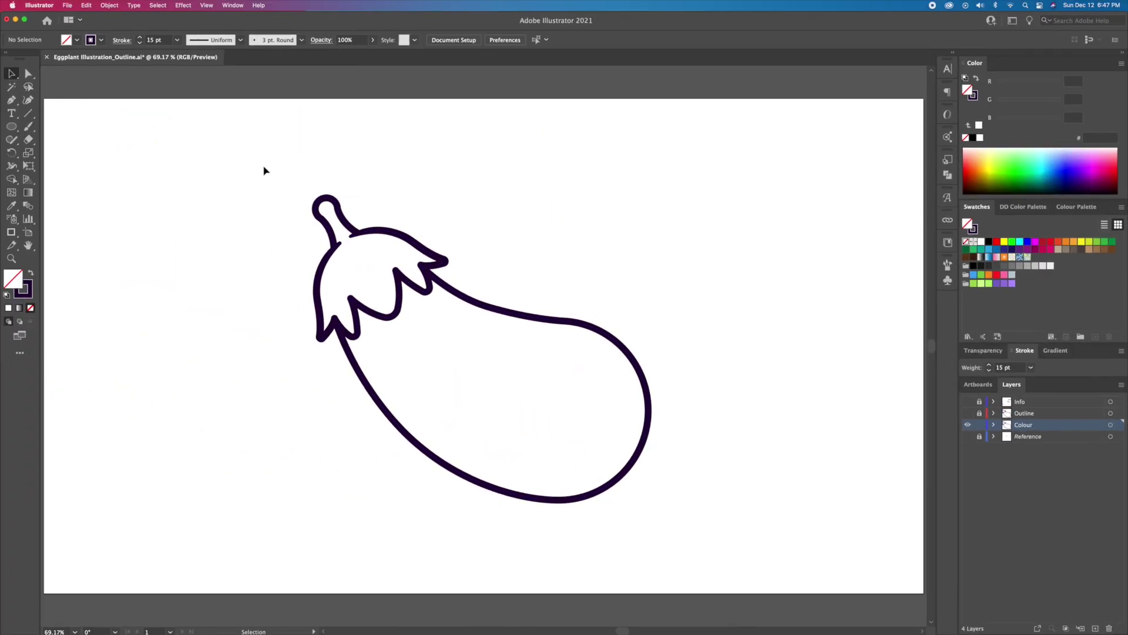
{"action": "left_click_drag", "start_coordinate": [264, 170], "coordinate": [733, 529]}
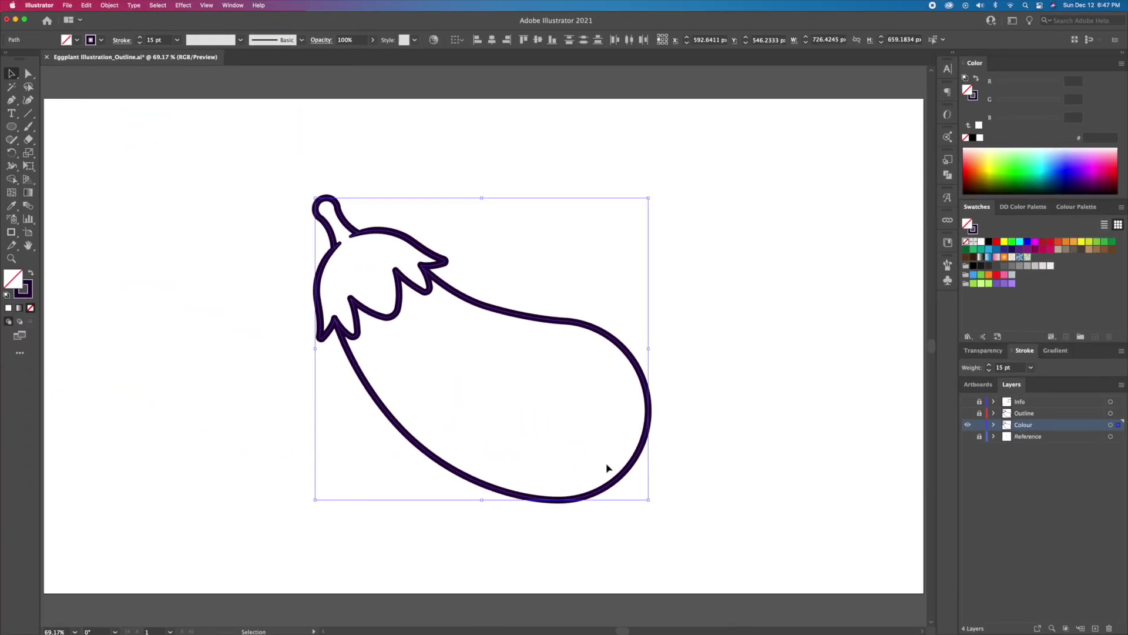
{"action": "left_click", "coordinate": [105, 6]}
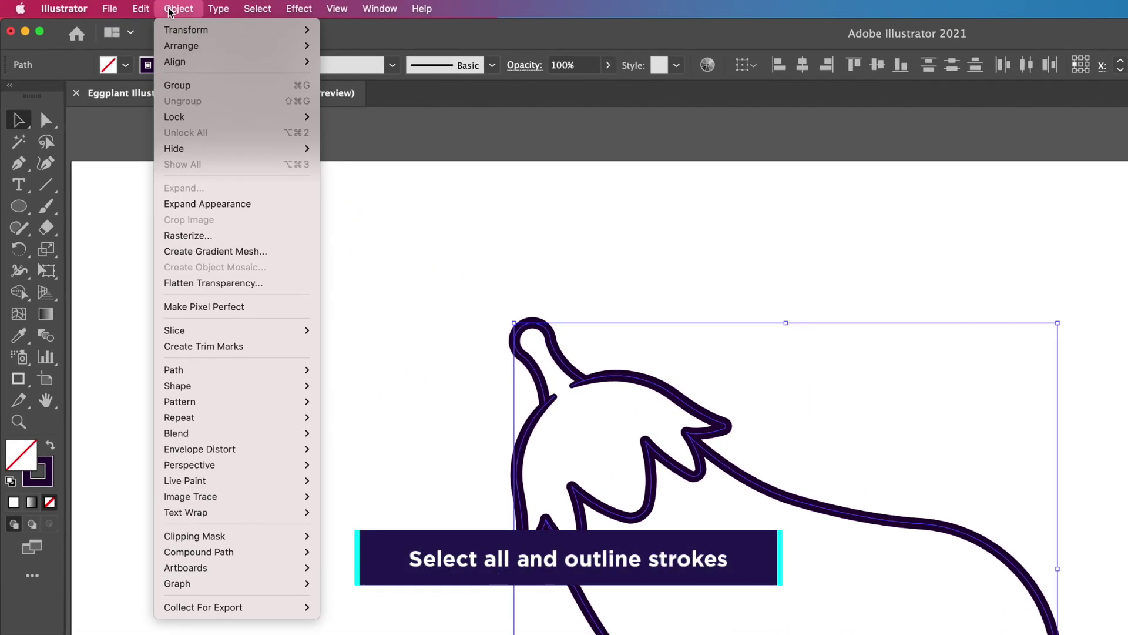
{"action": "mouse_move", "coordinate": [226, 369]}
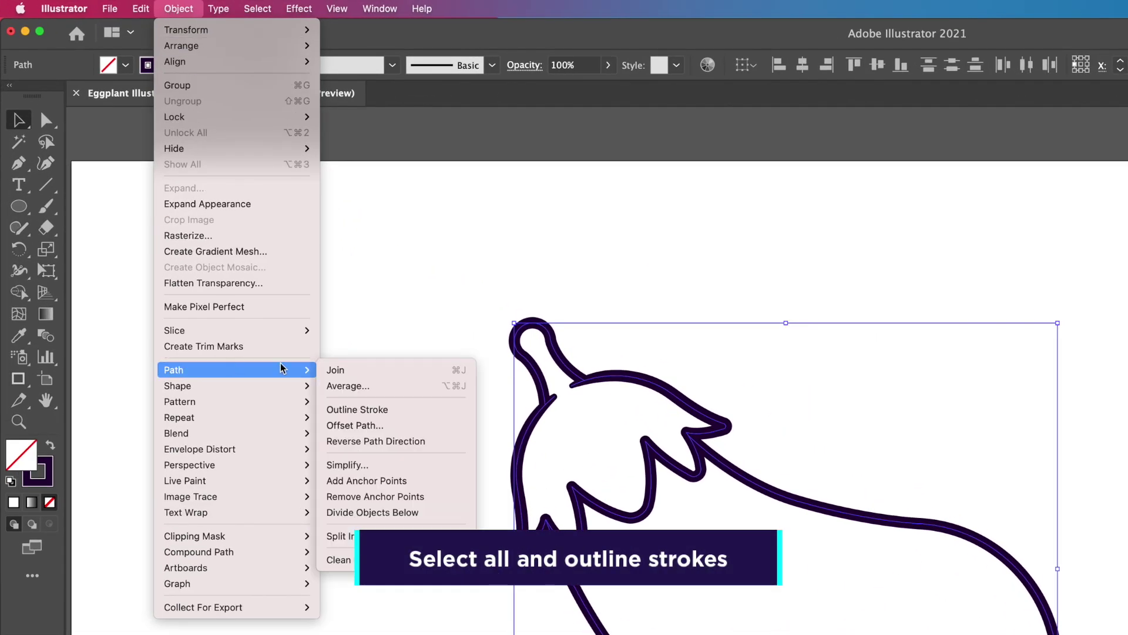
{"action": "left_click", "coordinate": [385, 409]}
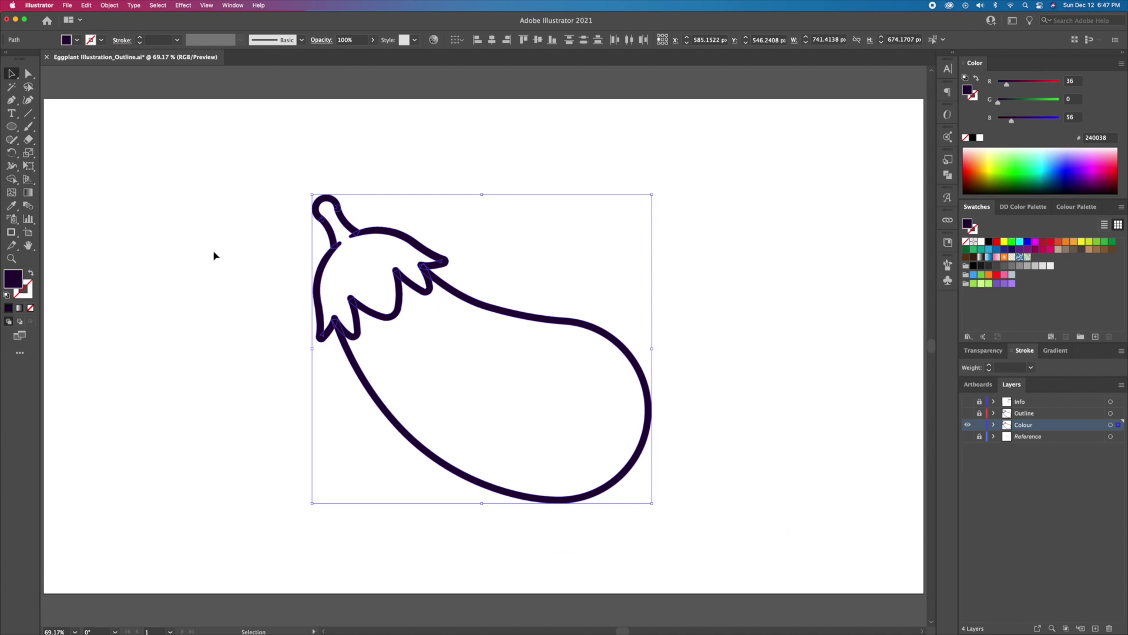
Step: Unite the outlined eggplant strokes with the Pathfinder and release the resulting compound path into separate shapes
{"action": "scroll", "coordinate": [350, 268], "scroll_direction": "up", "scroll_amount": 5}
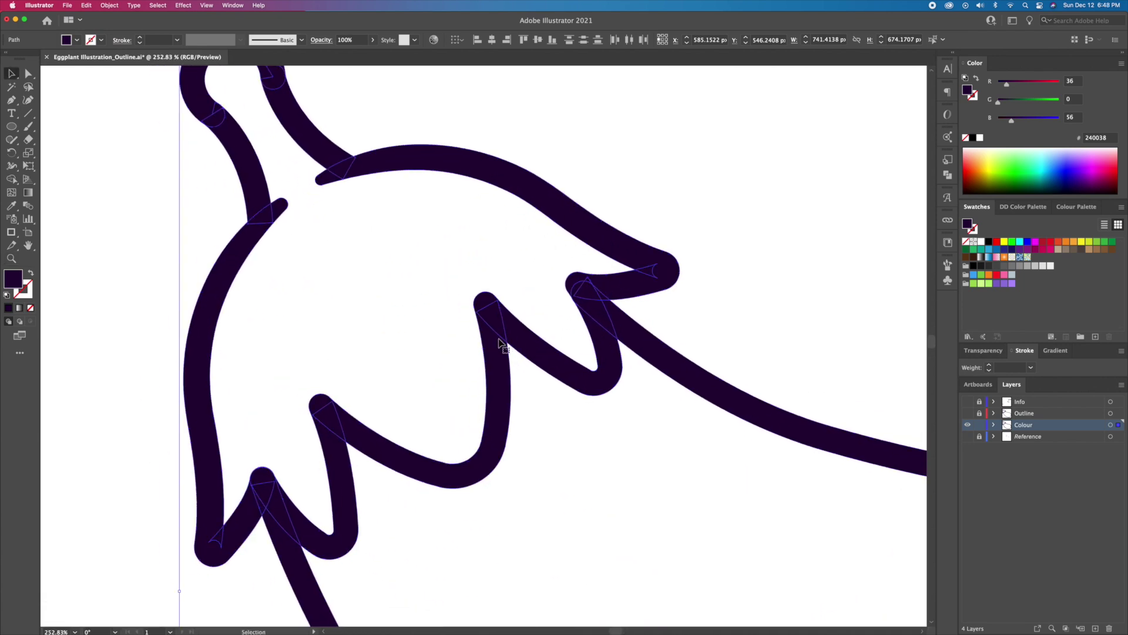
{"action": "key", "text": "shift+super+F9"}
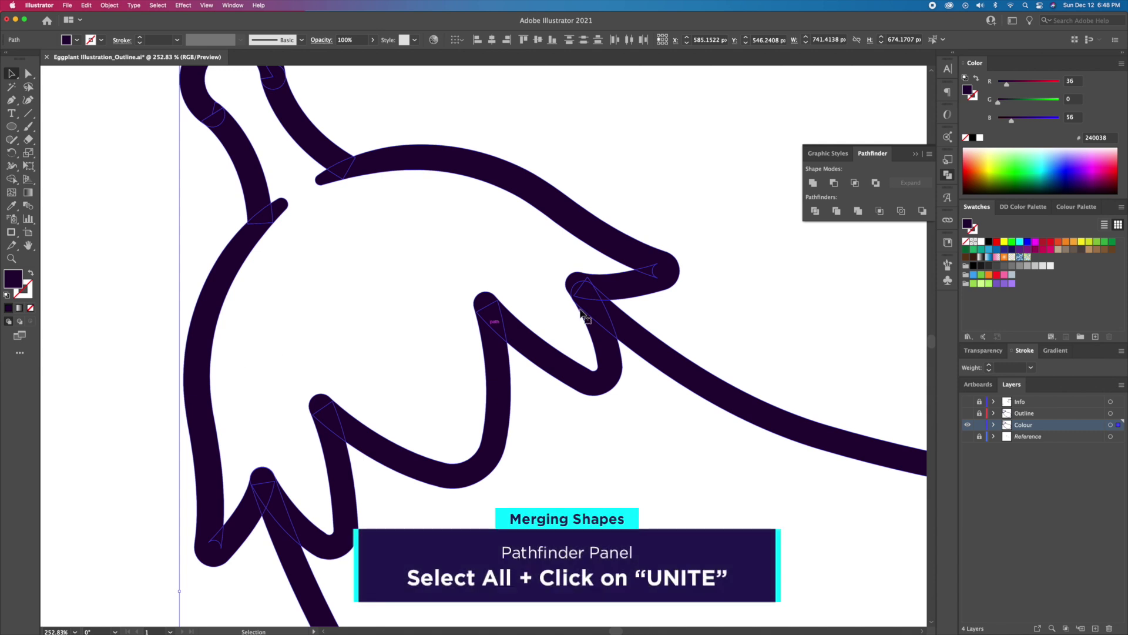
{"action": "left_click", "coordinate": [815, 185]}
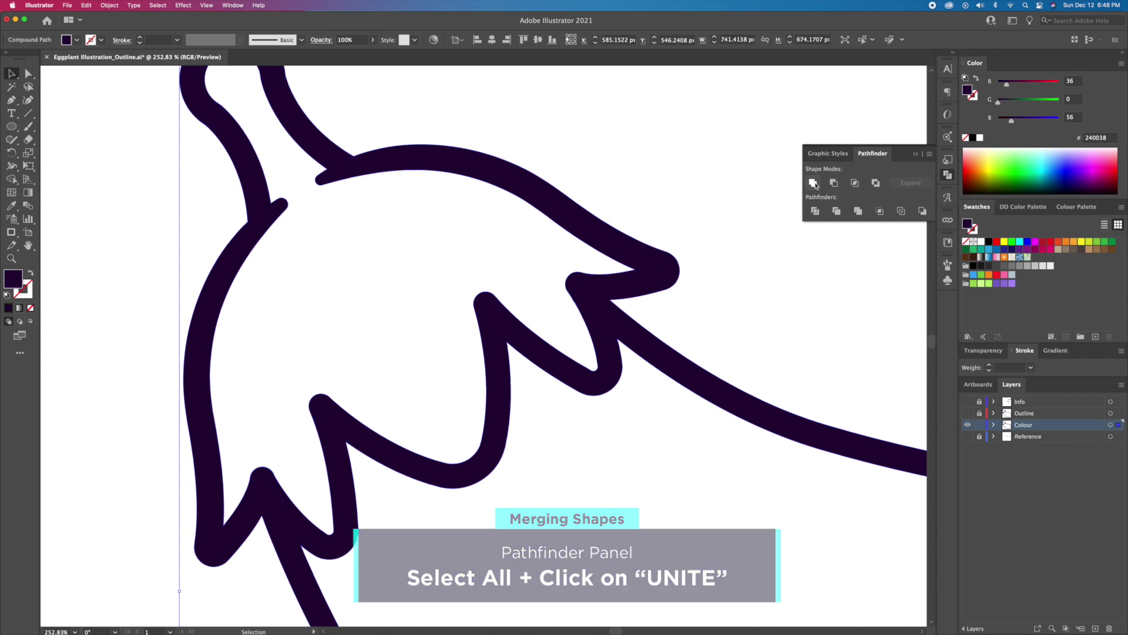
{"action": "key", "text": "super+shift+F9"}
{"action": "right_click", "coordinate": [633, 250]}
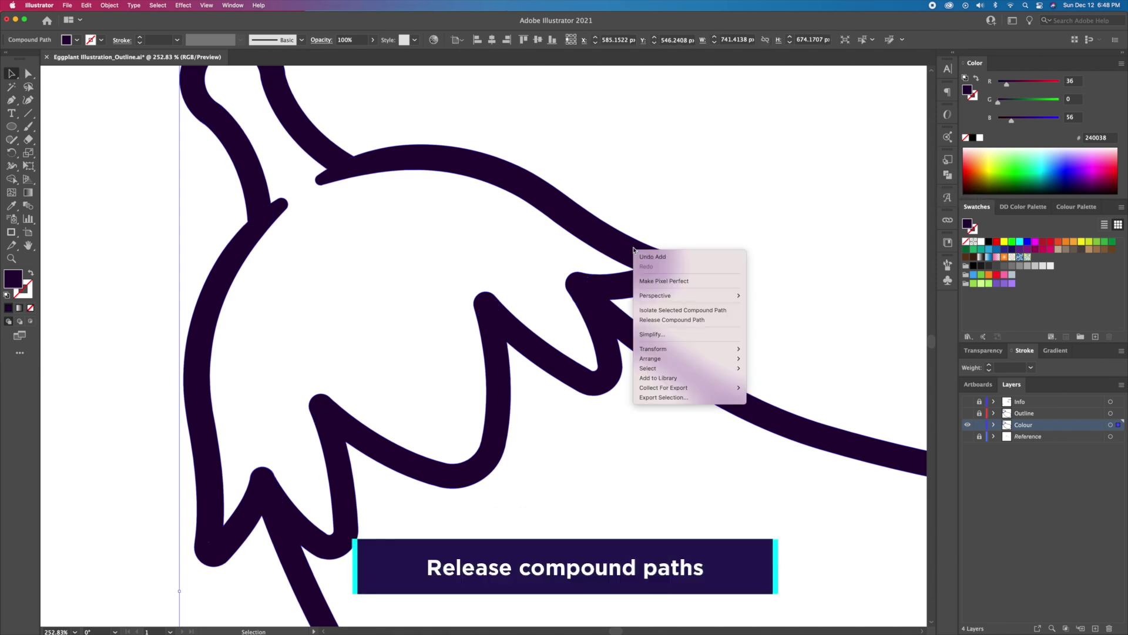
{"action": "left_click", "coordinate": [652, 320]}
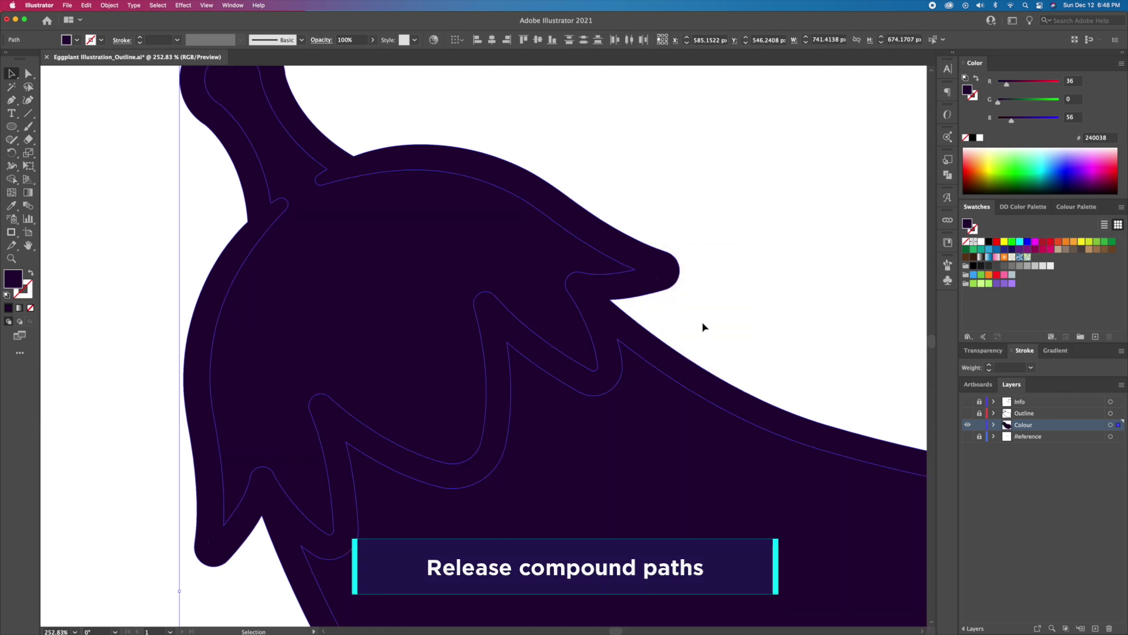
{"action": "left_click", "coordinate": [743, 241]}
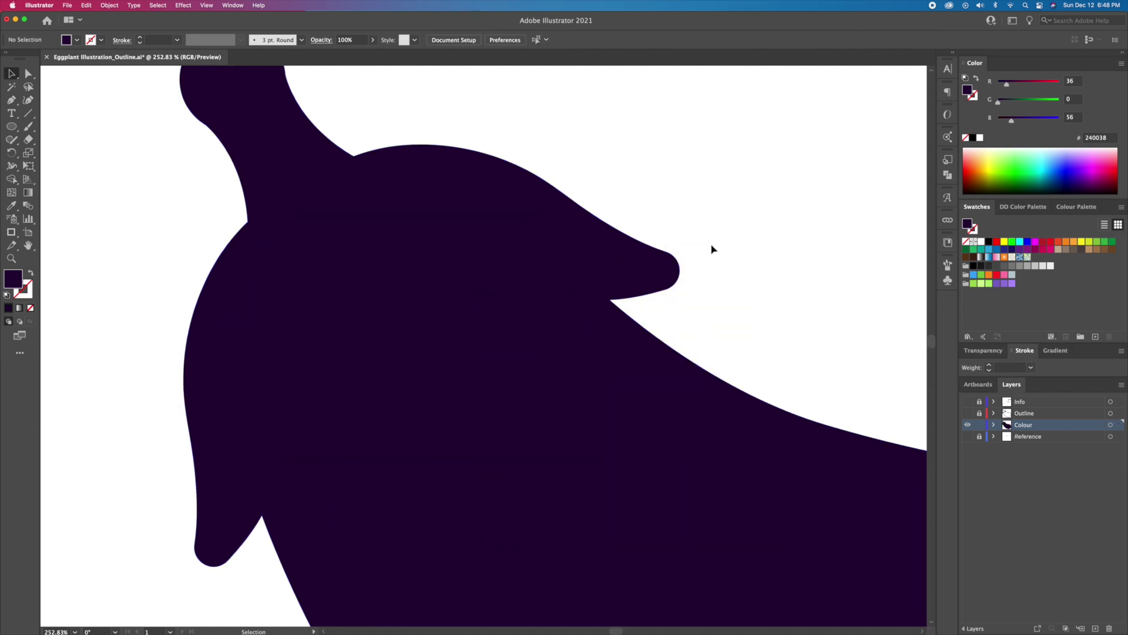
Step: Delete the outermost silhouette shape and fill the eggplant body with the purple swatch 9578DD
{"action": "left_click", "coordinate": [668, 255]}
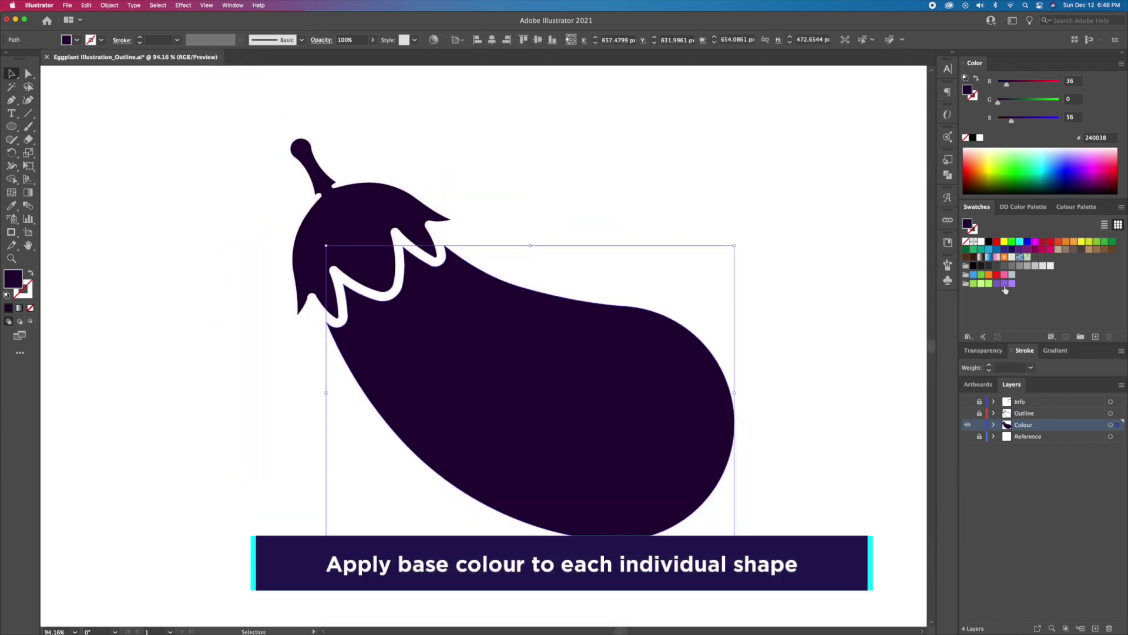
{"action": "left_click", "coordinate": [1005, 284]}
{"action": "left_click", "coordinate": [643, 252]}
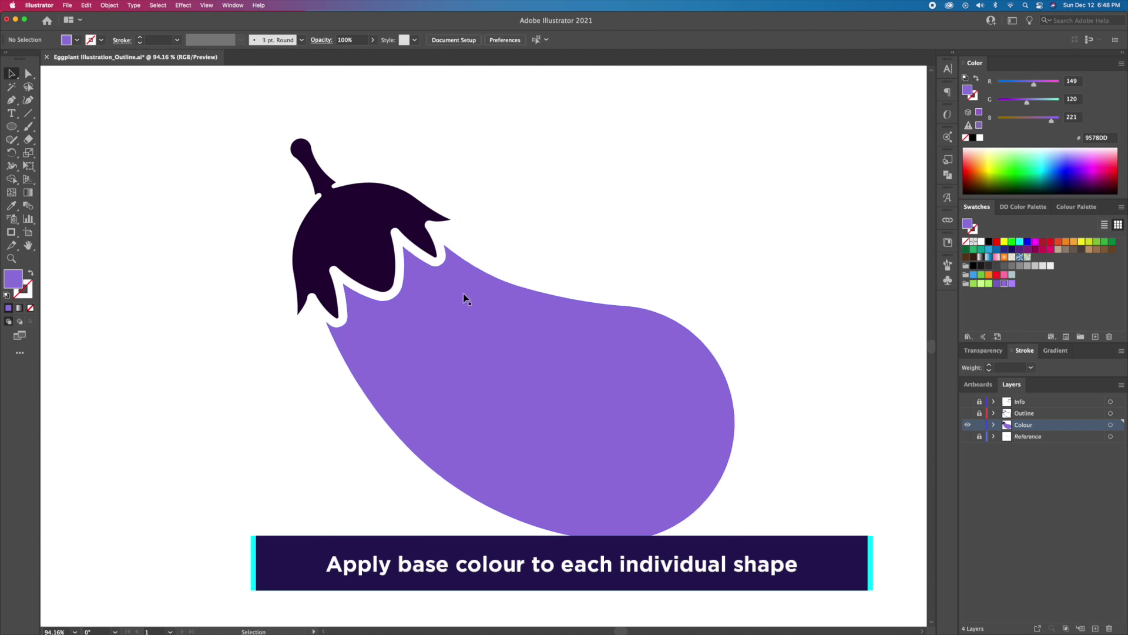
Step: Fill the cap and stem shape with the light green swatch B5ED6E and show the Outline layer again
{"action": "left_click", "coordinate": [385, 230]}
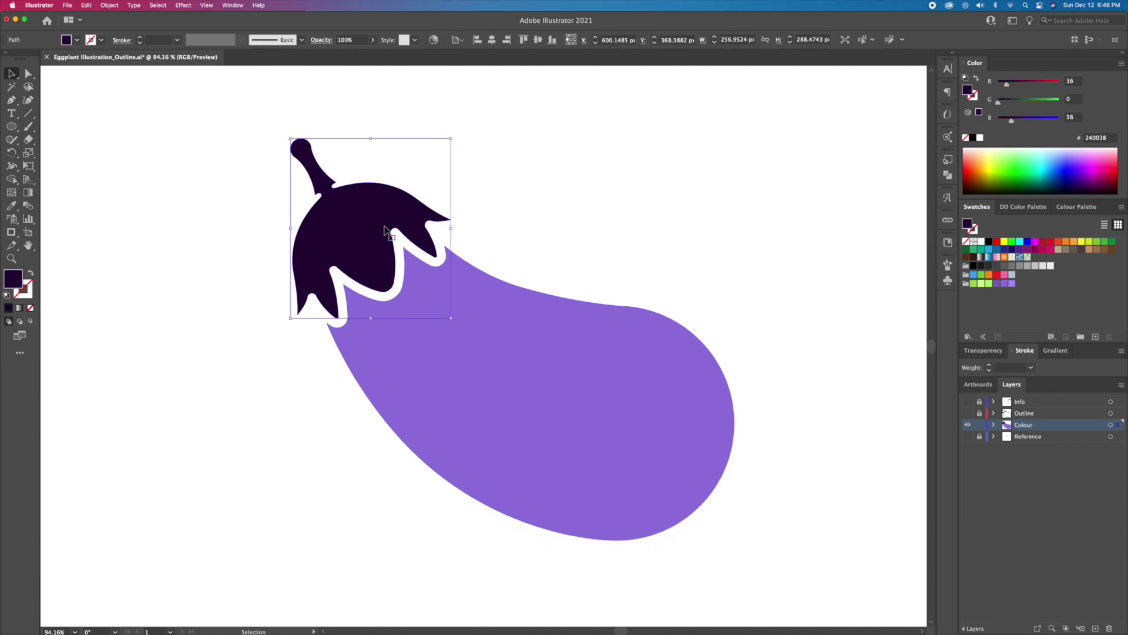
{"action": "left_click", "coordinate": [988, 283]}
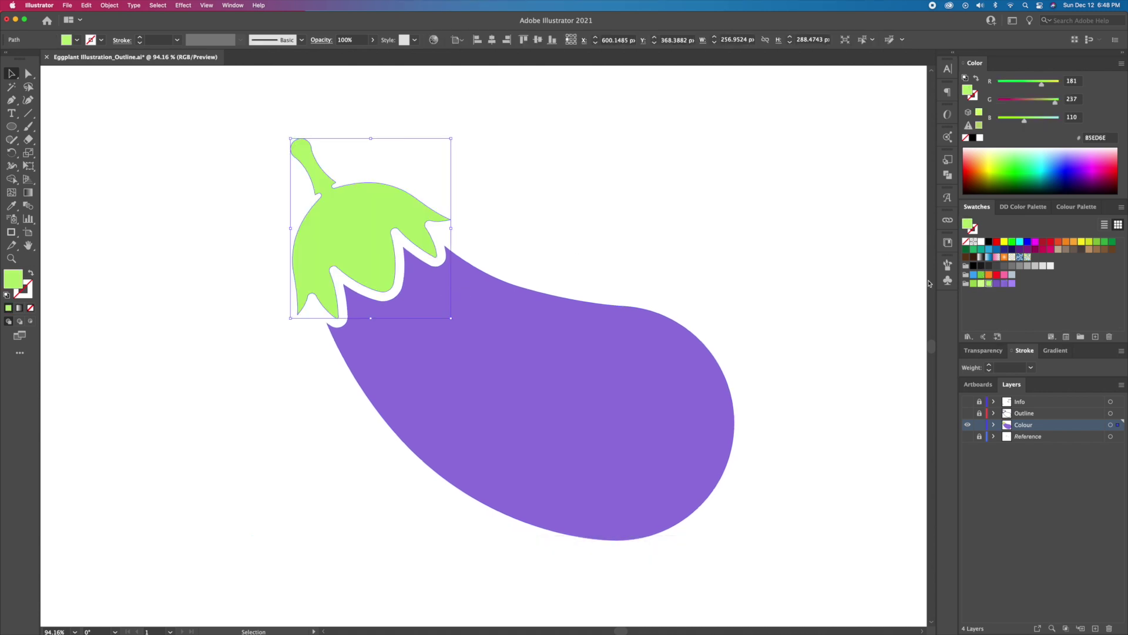
{"action": "left_click", "coordinate": [652, 225]}
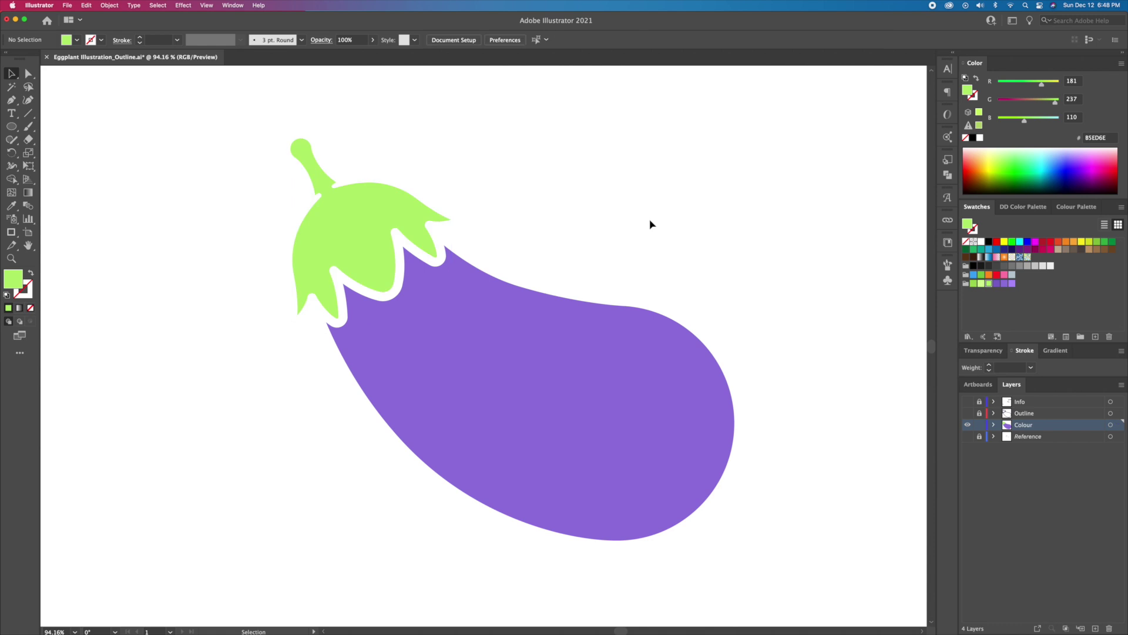
{"action": "left_click", "coordinate": [967, 413]}
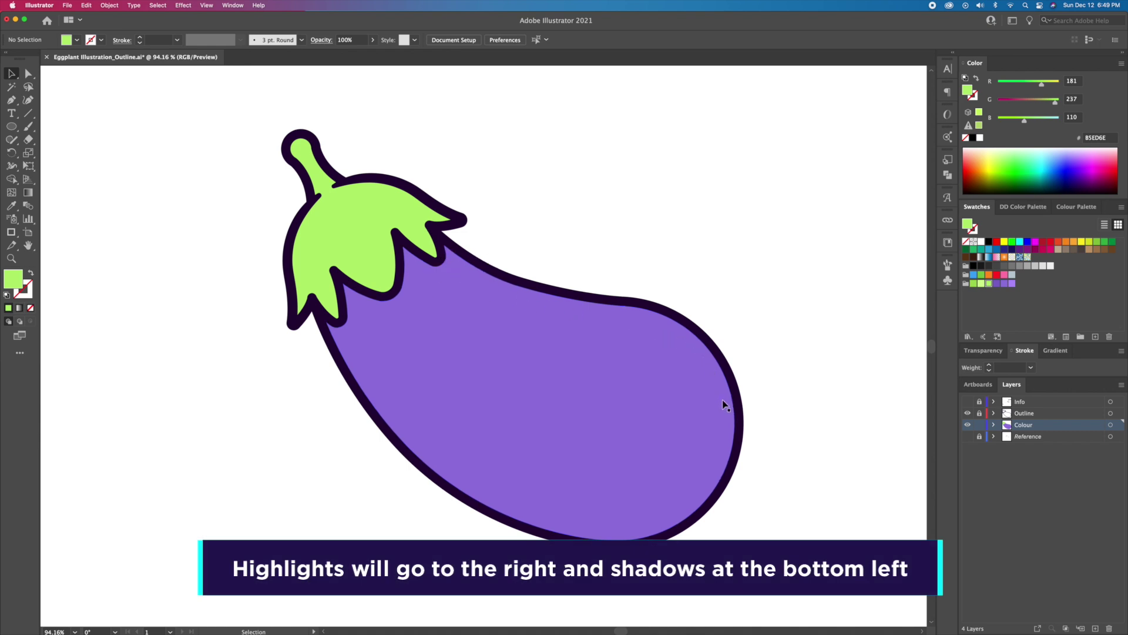
Step: Copy the purple body shape and paste it in front twice
{"action": "left_click", "coordinate": [600, 390]}
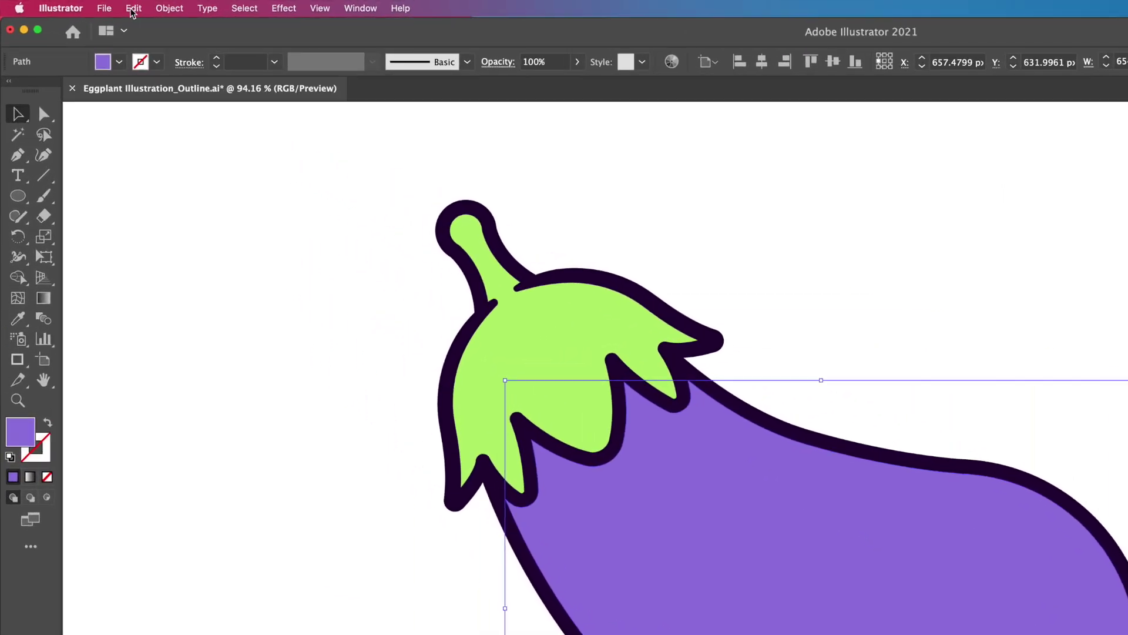
{"action": "left_click", "coordinate": [86, 5]}
{"action": "left_click", "coordinate": [151, 80]}
{"action": "left_click", "coordinate": [139, 8]}
{"action": "left_click", "coordinate": [160, 112]}
{"action": "left_click", "coordinate": [133, 8]}
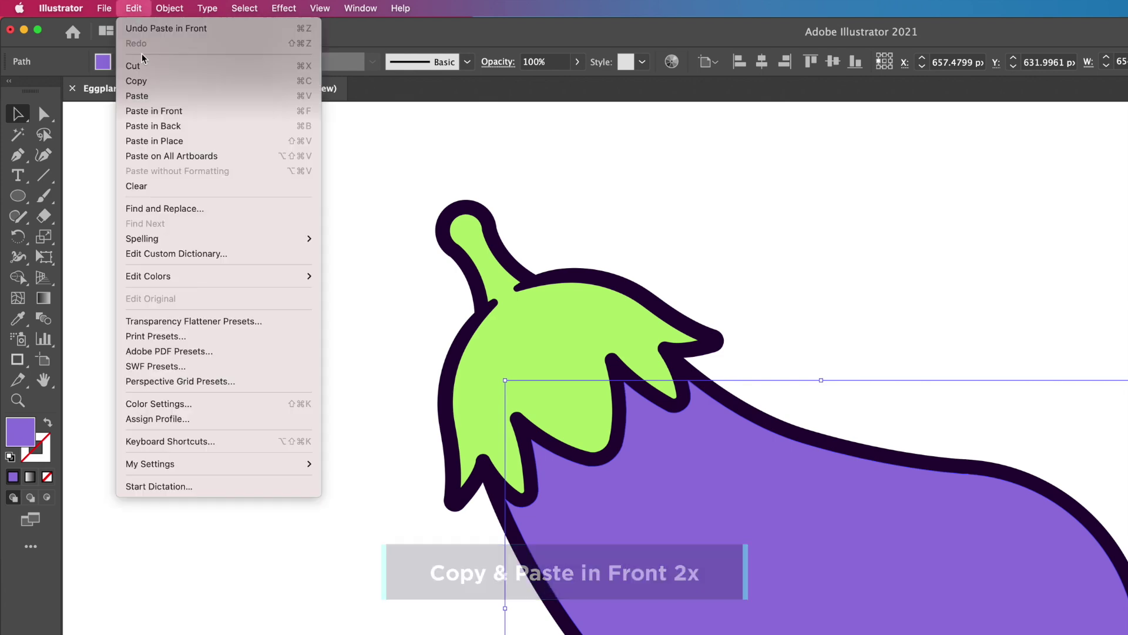
{"action": "left_click", "coordinate": [160, 111]}
Step: Move the two pasted body copies away from the original to check the stacked shapes, and undo the moves
{"action": "left_click", "coordinate": [503, 136]}
{"action": "left_click_drag", "start_coordinate": [612, 324], "coordinate": [489, 413]}
{"action": "left_click_drag", "start_coordinate": [650, 362], "coordinate": [817, 304]}
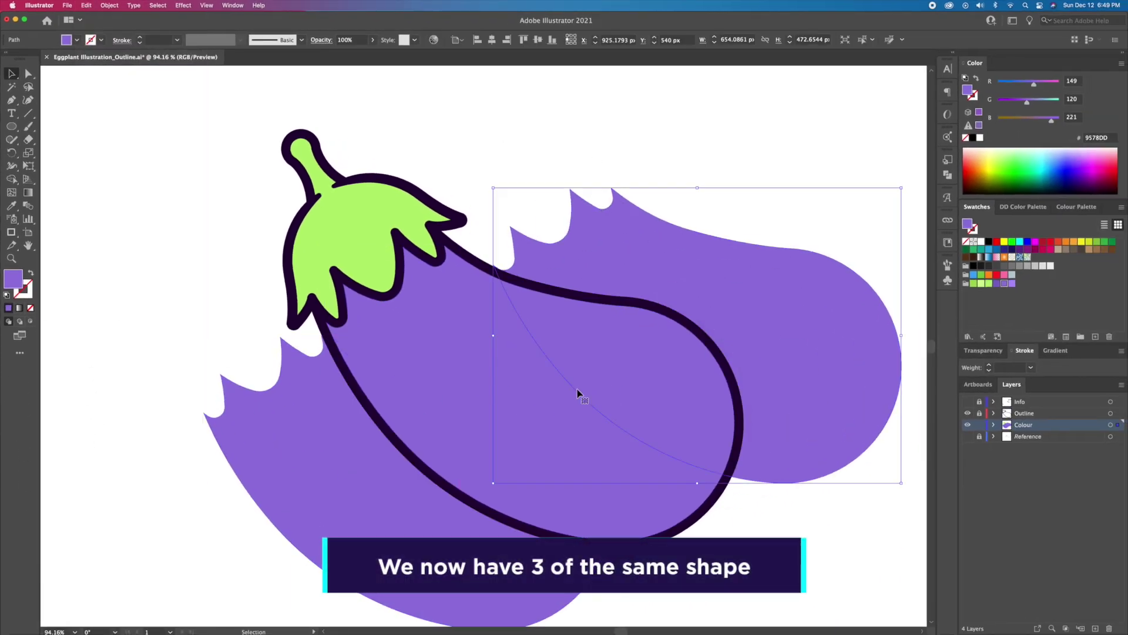
{"action": "left_click", "coordinate": [432, 334]}
{"action": "key", "text": "super+z"}
{"action": "key", "text": "super+z"}
{"action": "key", "text": "super+z"}
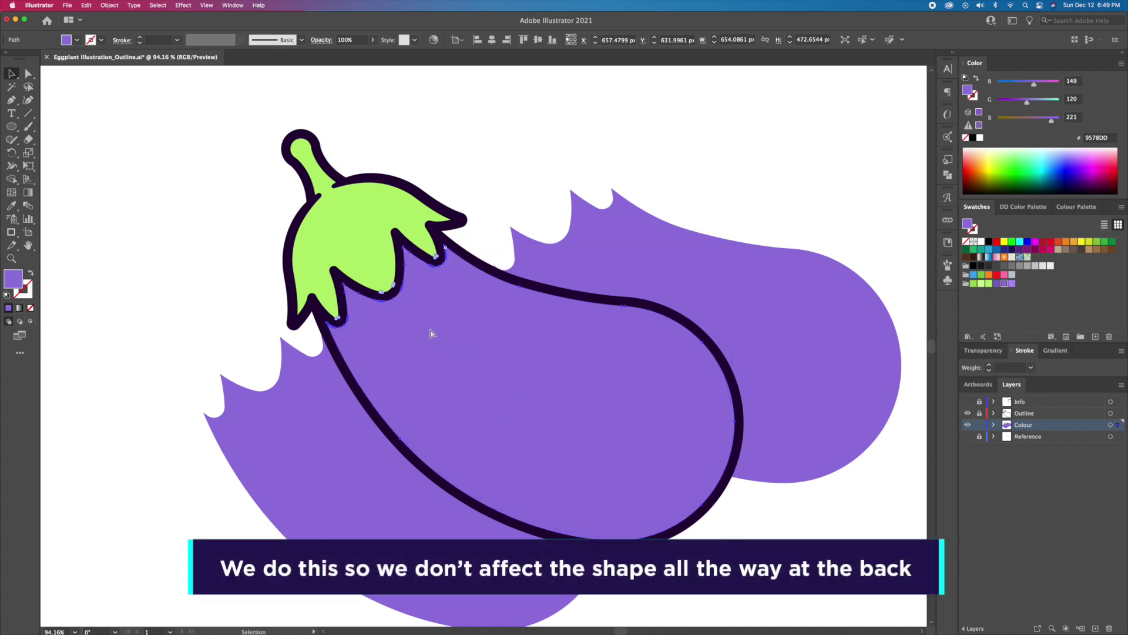
{"action": "left_click", "coordinate": [600, 198]}
Step: Nudge the top body copy about 20 px down and 10 px left to create a gap along the upper edge
{"action": "left_click", "coordinate": [546, 350]}
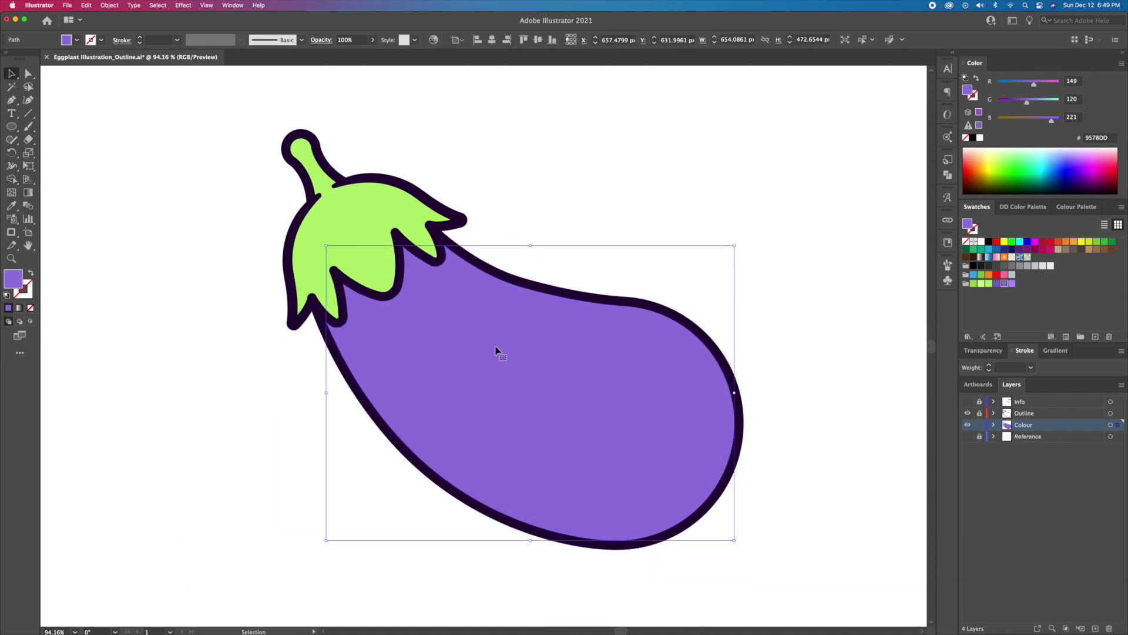
{"action": "key", "text": "shift+Down"}
{"action": "key", "text": "shift+Left"}
{"action": "key", "text": "shift+Down"}
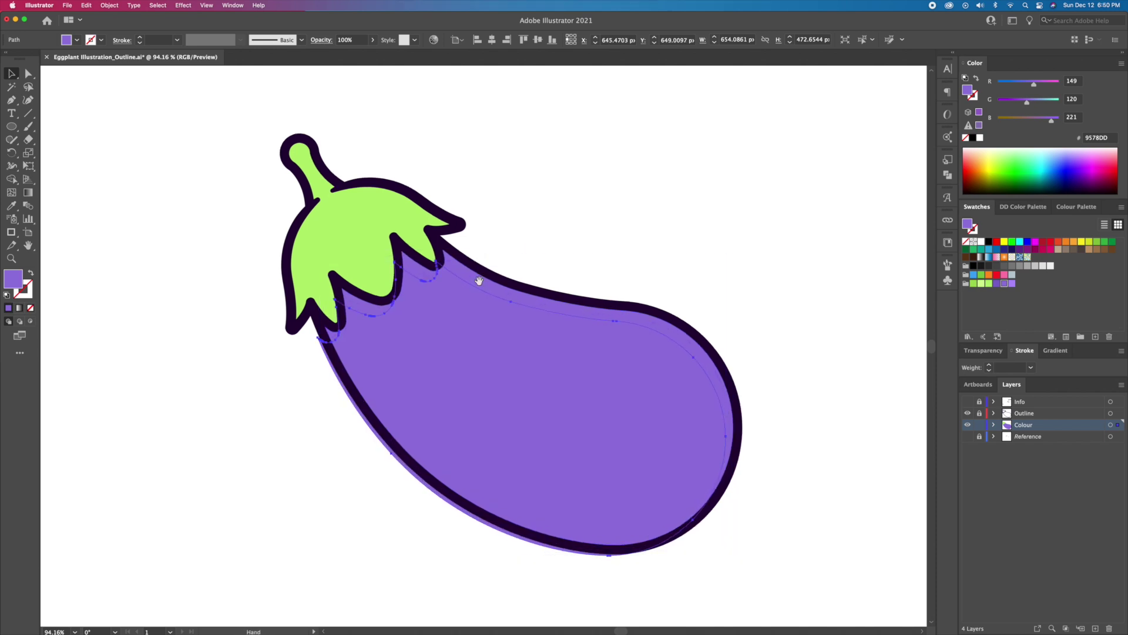
Step: Select the two pasted body copies and delete their overlap and the overhanging part with the Shape Builder to isolate the highlight strip
{"action": "left_click", "coordinate": [478, 280]}
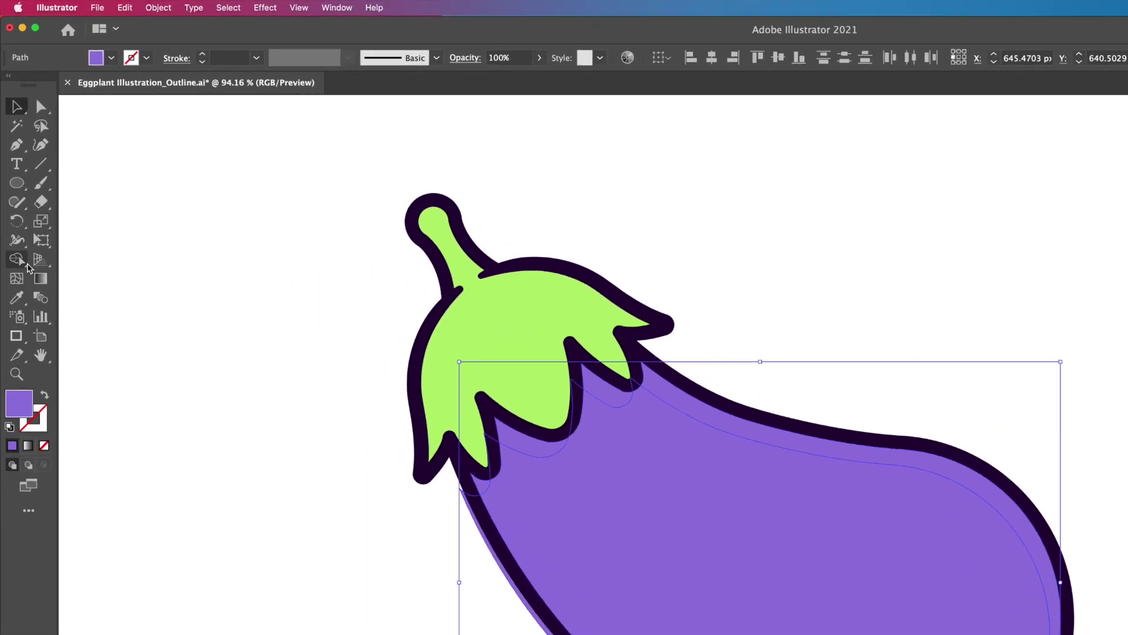
{"action": "left_click", "coordinate": [11, 178]}
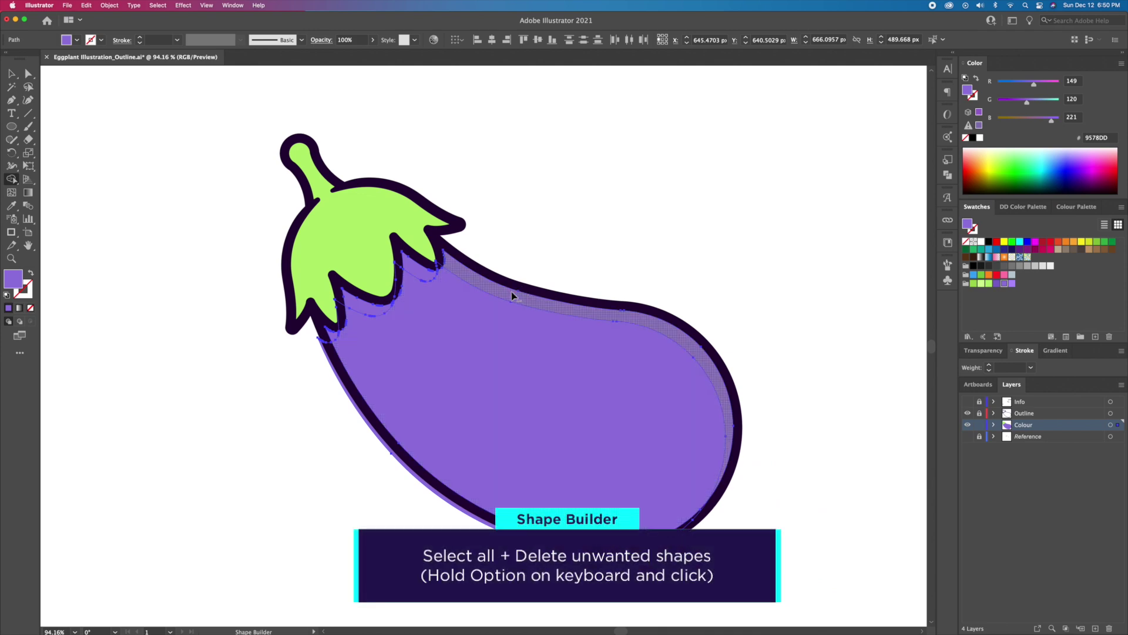
{"action": "left_click", "coordinate": [491, 432]}
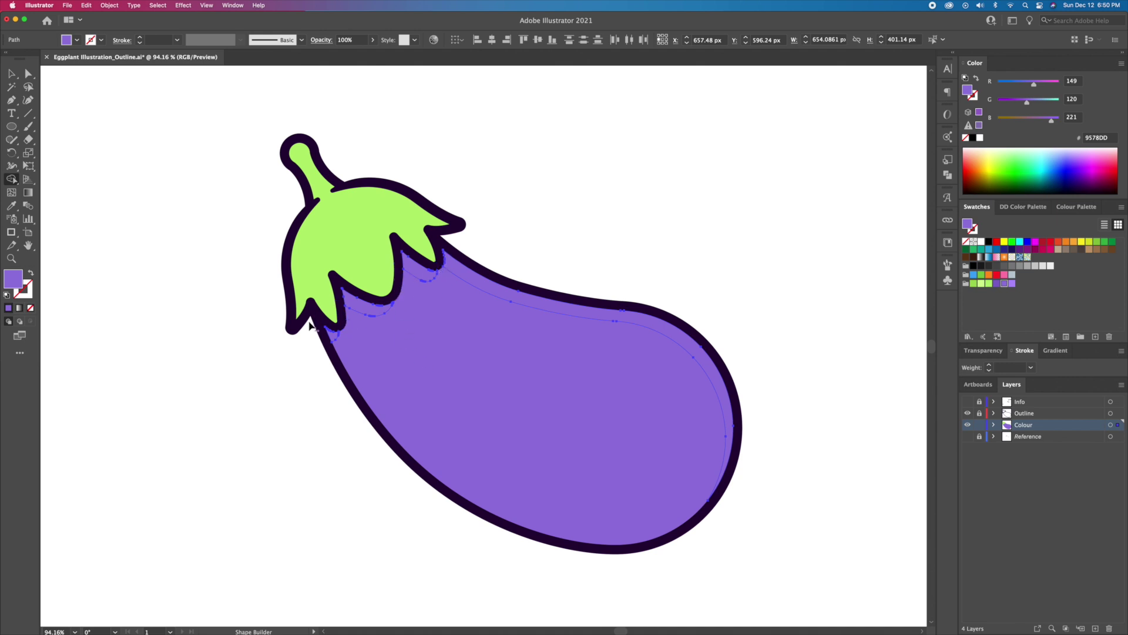
{"action": "key", "text": "v"}
{"action": "left_click", "coordinate": [242, 334]}
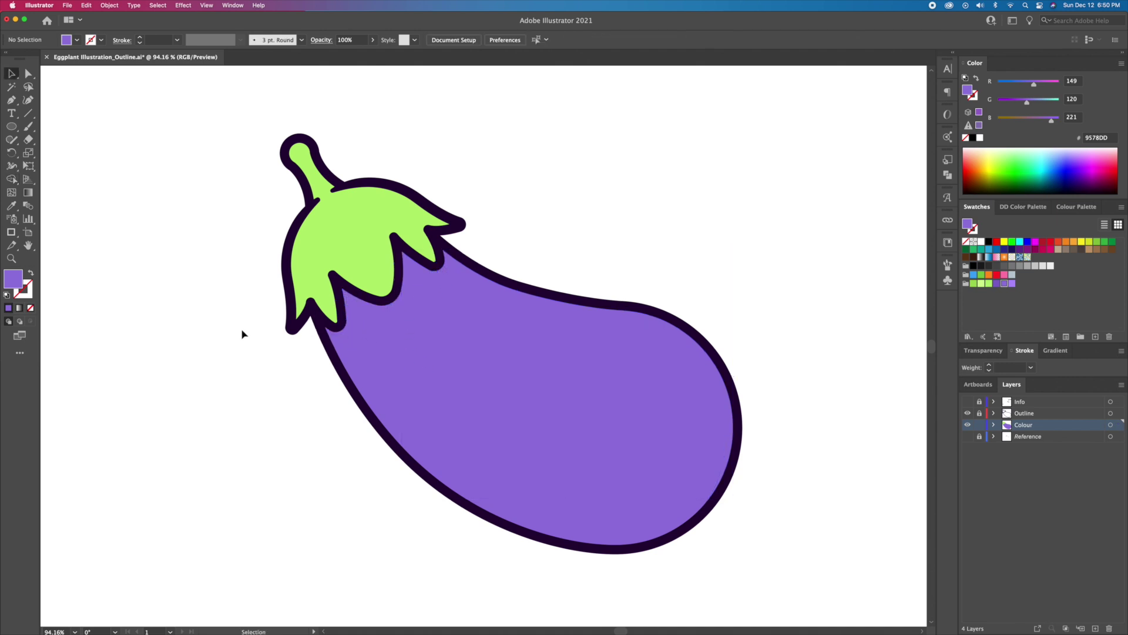
Step: Fill the isolated highlight strip along the body's upper edge with the light purple B292FF swatch and deselect it
{"action": "left_click", "coordinate": [461, 275]}
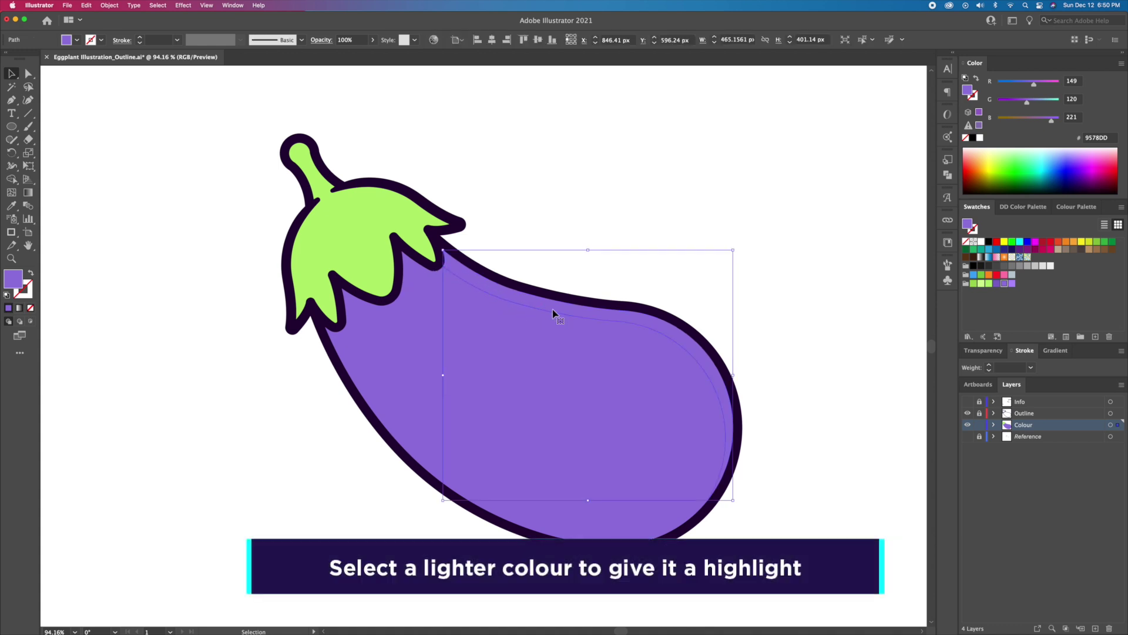
{"action": "left_click", "coordinate": [1012, 284]}
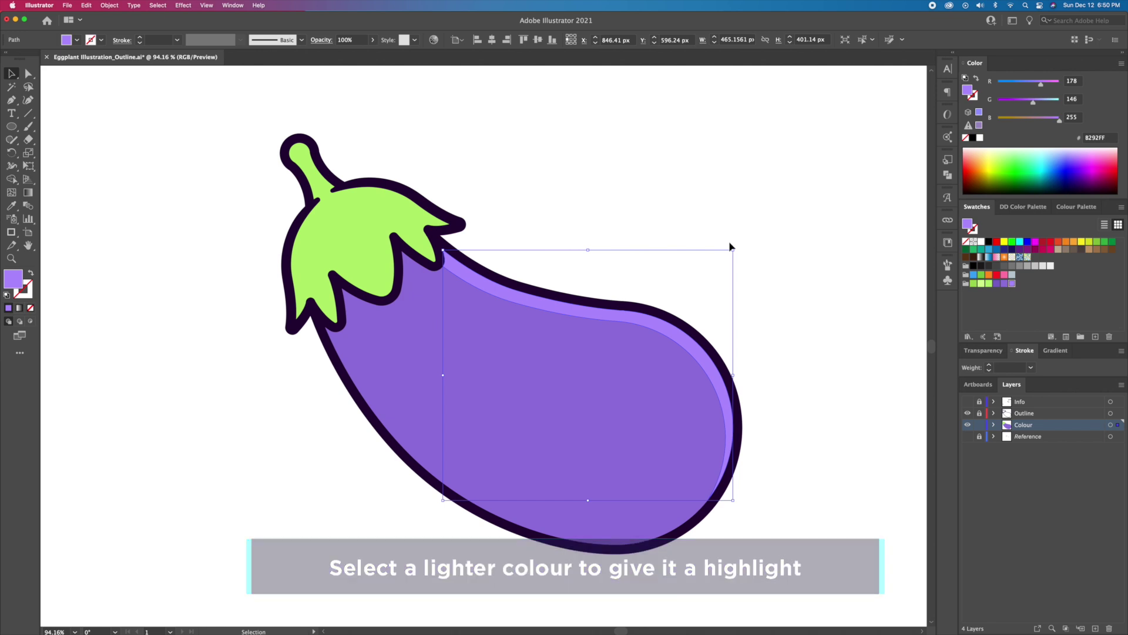
{"action": "key", "text": "super+shift+a"}
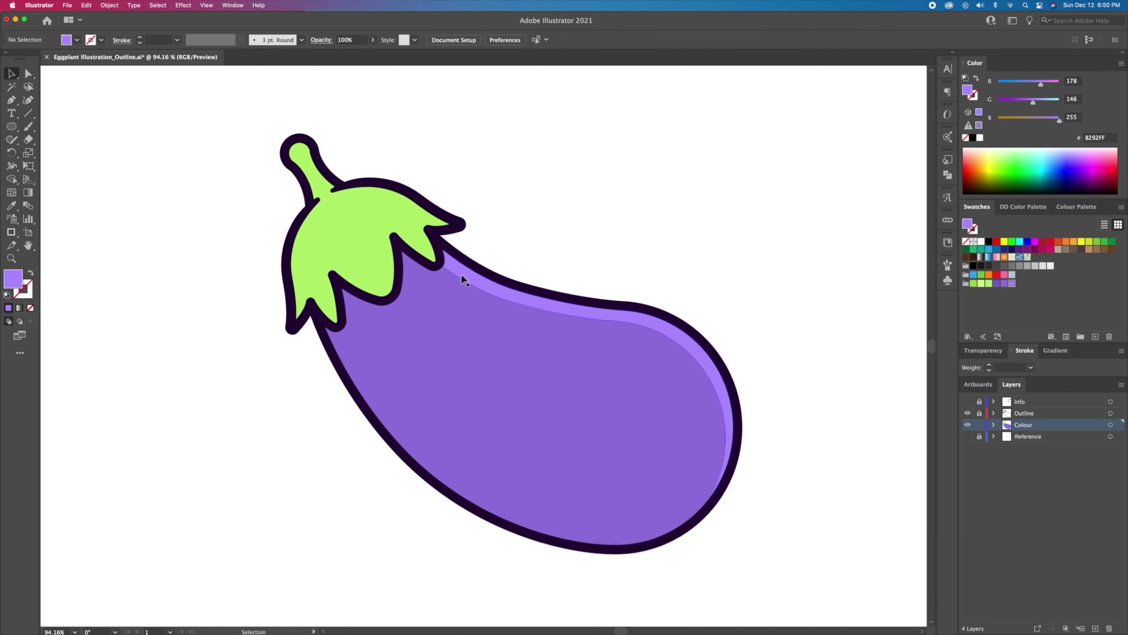
Step: Fill the small leftover body piece beneath the green cap's leaves with the darkest purple swatch as a shadow
{"action": "left_click", "coordinate": [425, 278]}
{"action": "left_click", "coordinate": [1005, 283]}
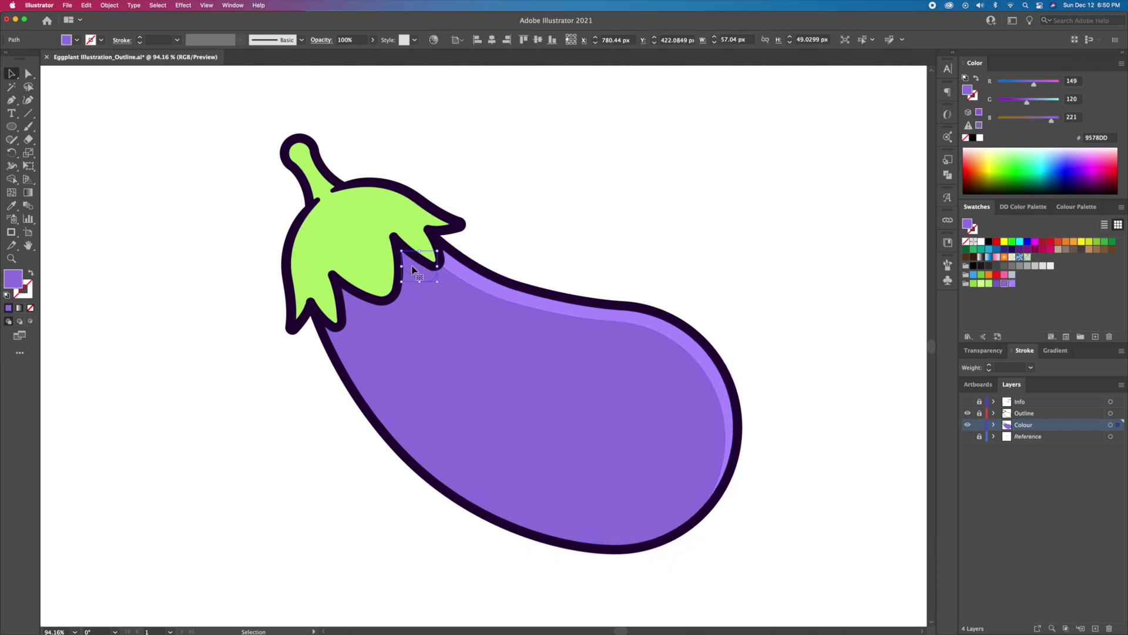
{"action": "left_click", "coordinate": [997, 285]}
{"action": "left_click", "coordinate": [723, 258]}
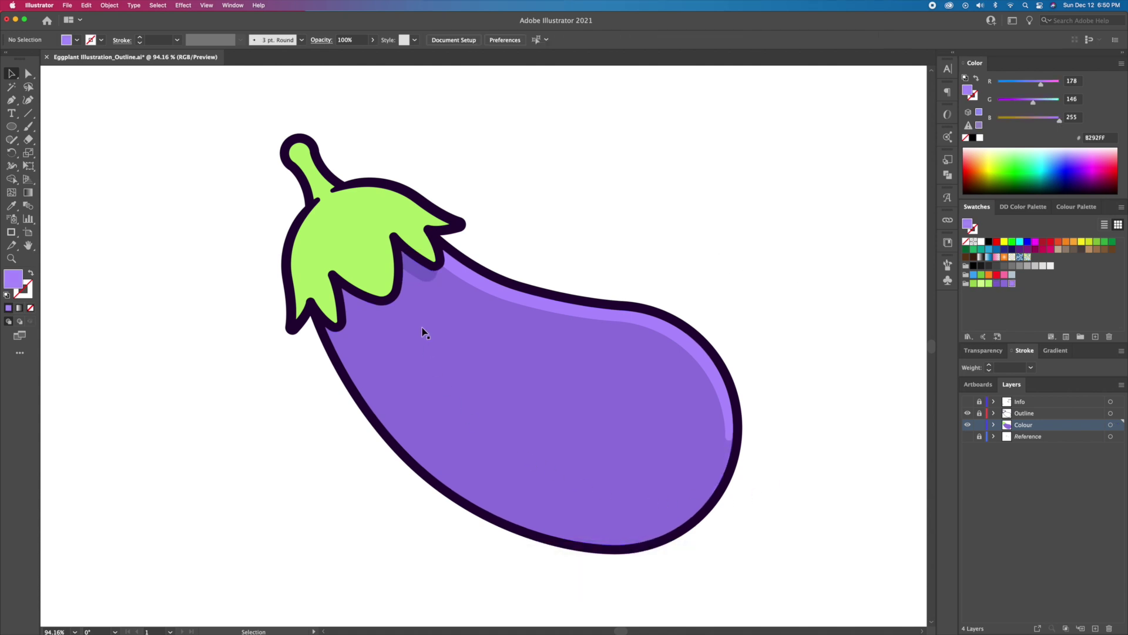
Step: Select the purple body shape and offset a copy of it upward and to the right to expose a band along the lower edge
{"action": "left_click", "coordinate": [421, 391]}
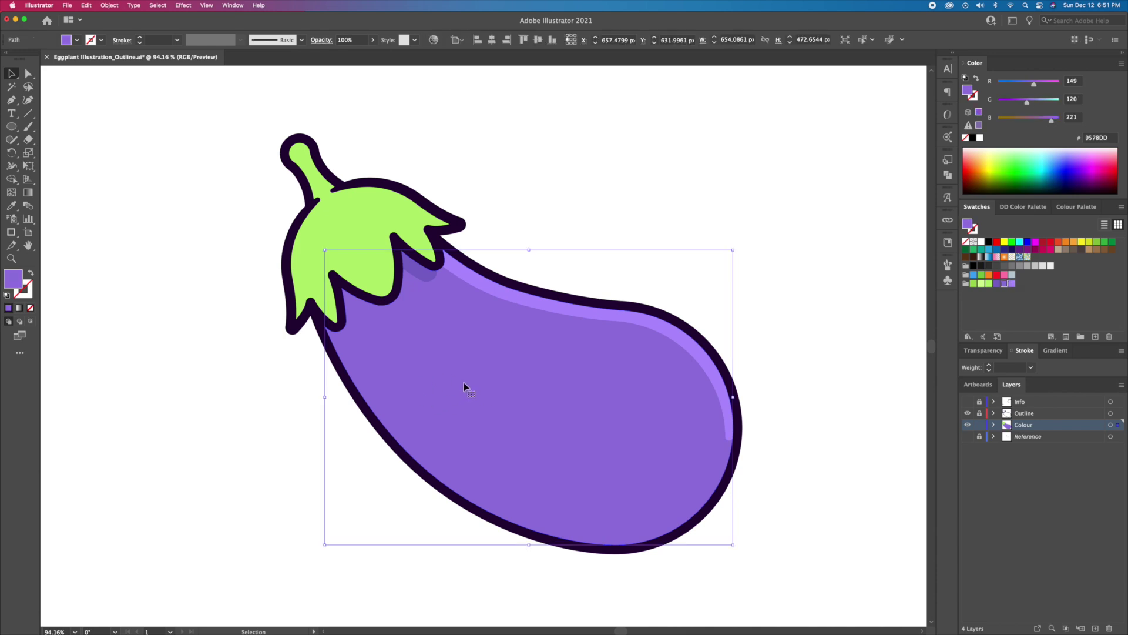
{"action": "key", "text": "shift+Up"}
{"action": "key", "text": "shift+Up"}
{"action": "key", "text": "shift+Up"}
{"action": "key", "text": "shift+Right"}
{"action": "key", "text": "shift+Right"}
{"action": "key", "text": "shift+Right"}
{"action": "key", "text": "shift+Right"}
{"action": "key", "text": "shift+Right"}
{"action": "key", "text": "shift+Down"}
{"action": "key", "text": "shift+Down"}
{"action": "key", "text": "Down"}
{"action": "key", "text": "Down"}
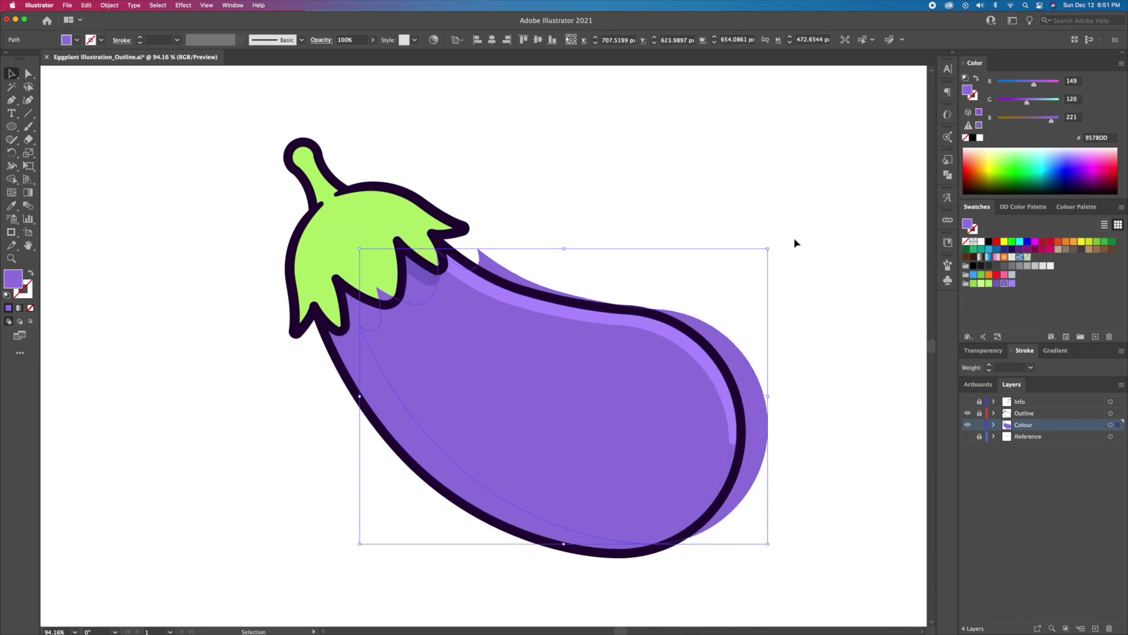
Step: Rotate the offset body copy slightly counter-clockwise and adjust its size and position so the lower shadow band tapers toward the rounded end
{"action": "left_click_drag", "start_coordinate": [794, 243], "coordinate": [762, 214]}
{"action": "left_click_drag", "start_coordinate": [712, 313], "coordinate": [706, 309]}
{"action": "left_click_drag", "start_coordinate": [741, 206], "coordinate": [729, 194]}
{"action": "key", "text": "shift+Up"}
{"action": "key", "text": "shift+Right"}
{"action": "key", "text": "Down"}
{"action": "key", "text": "Down"}
{"action": "key", "text": "Down"}
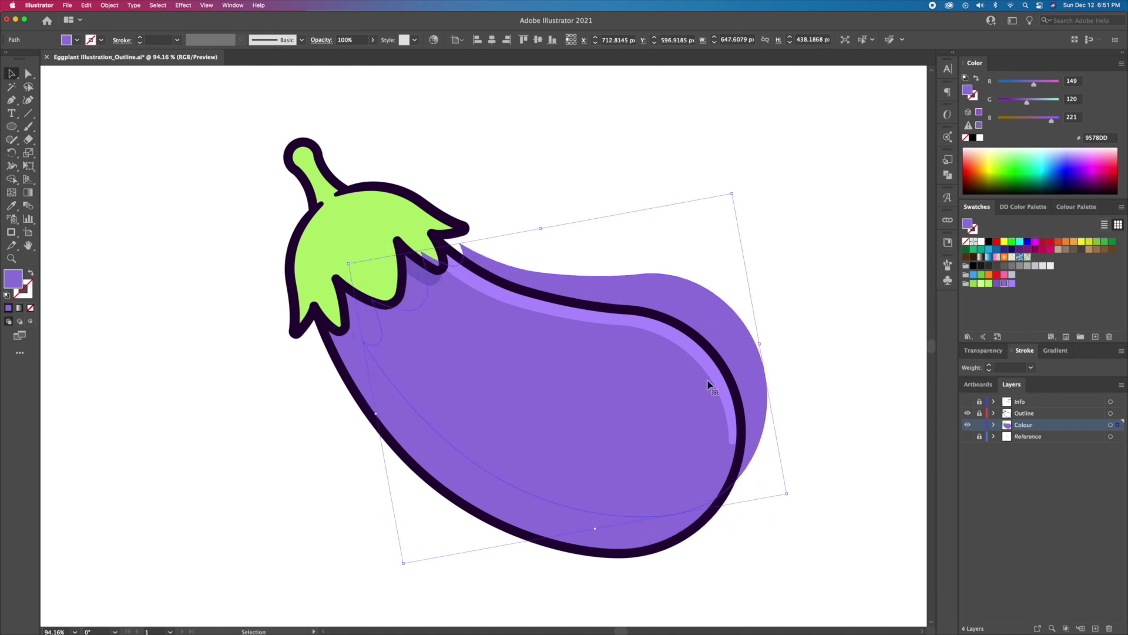
{"action": "left_click_drag", "start_coordinate": [786, 493], "coordinate": [771, 488]}
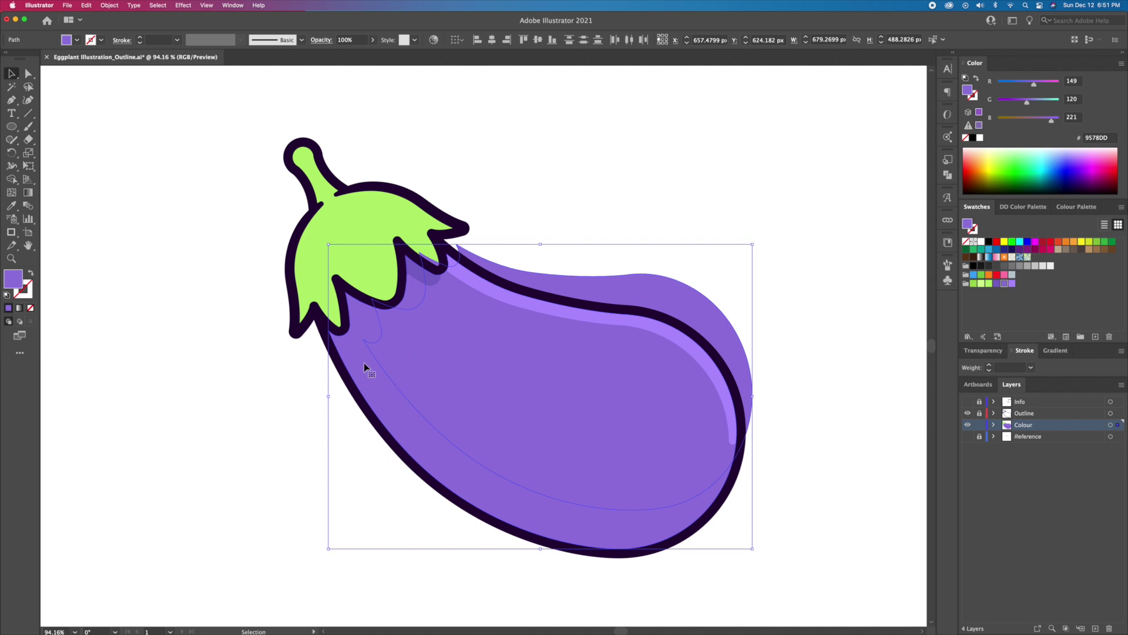
Step: Remove the overlap and overhang of the two body copies with the Shape Builder and fill the remaining lower strip with darker purple 7F67C9
{"action": "left_click", "coordinate": [12, 179]}
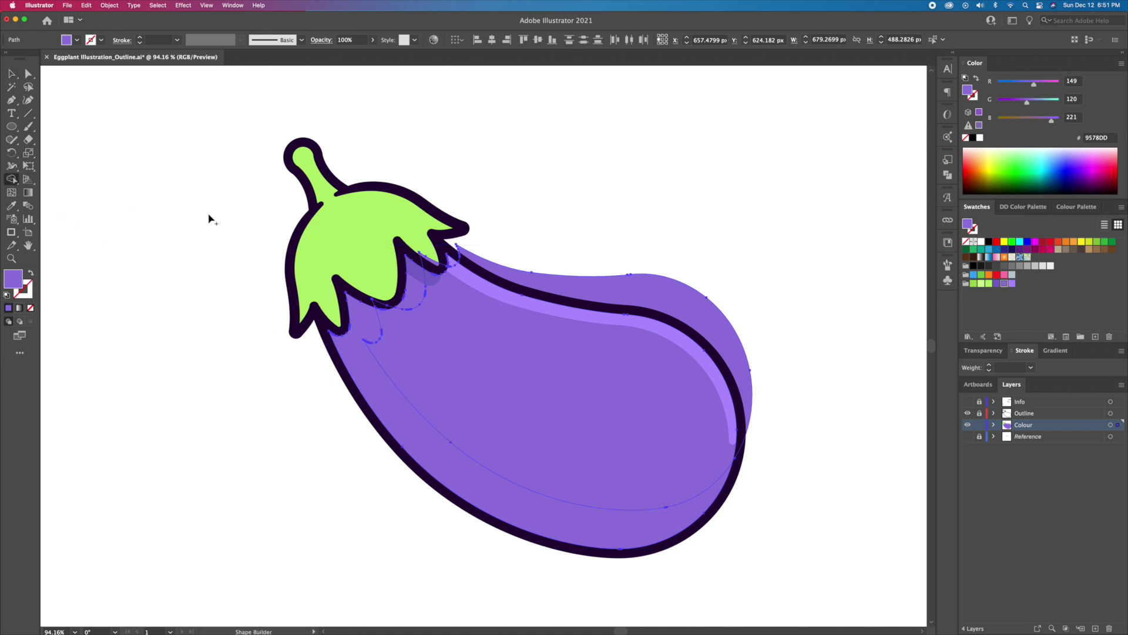
{"action": "left_click", "coordinate": [558, 260], "text": "alt"}
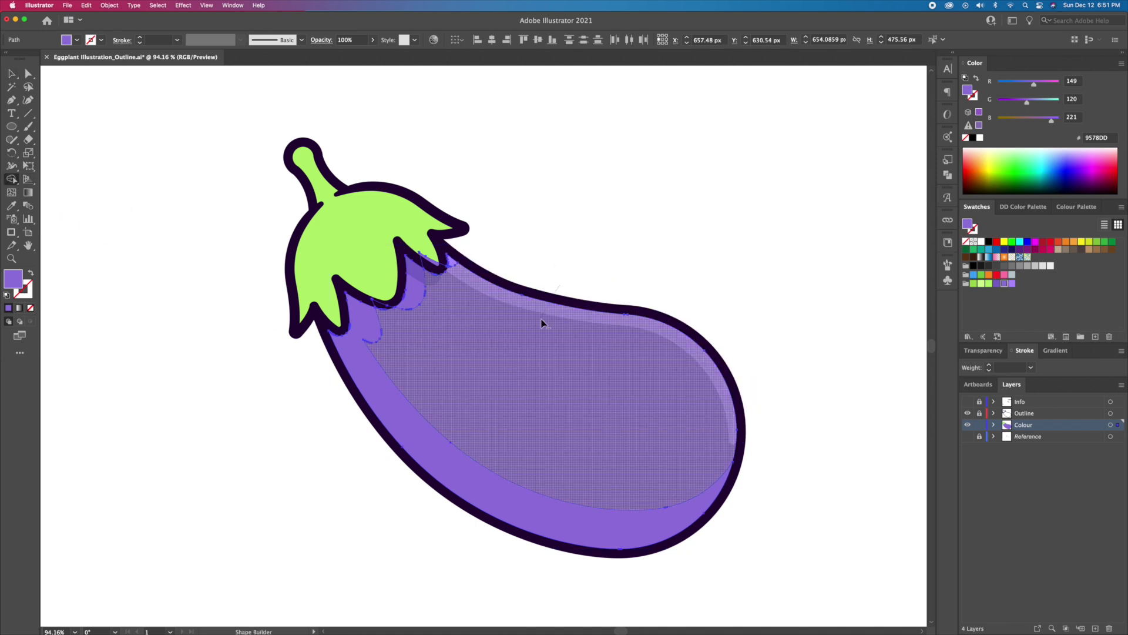
{"action": "left_click", "coordinate": [405, 287], "text": "alt"}
{"action": "key", "text": "v"}
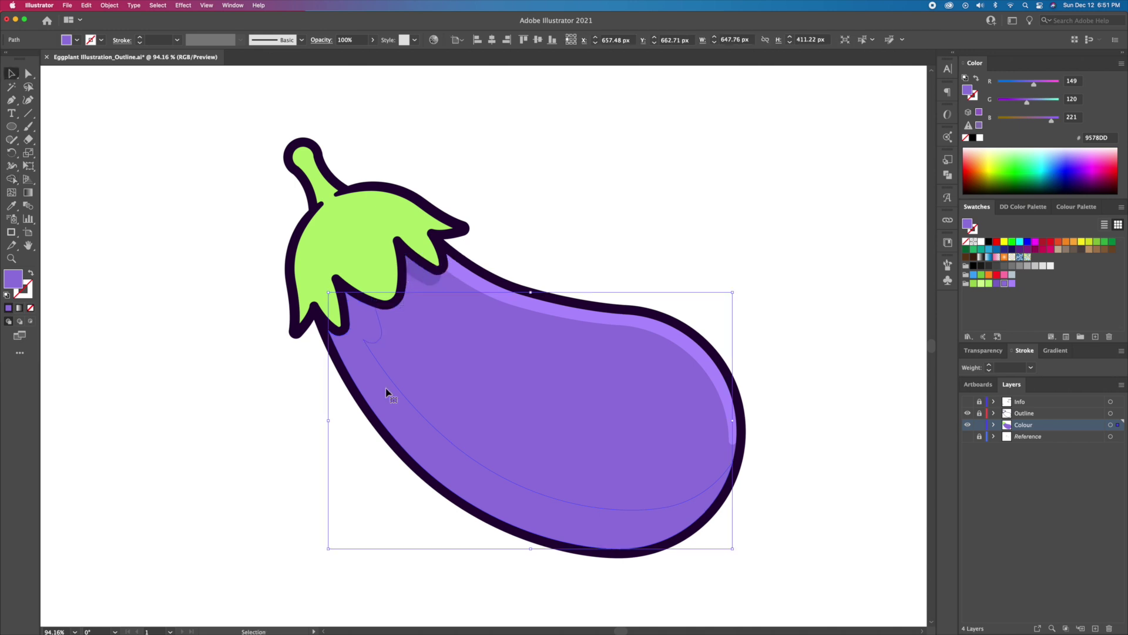
{"action": "left_click", "coordinate": [999, 285]}
{"action": "left_click", "coordinate": [651, 197]}
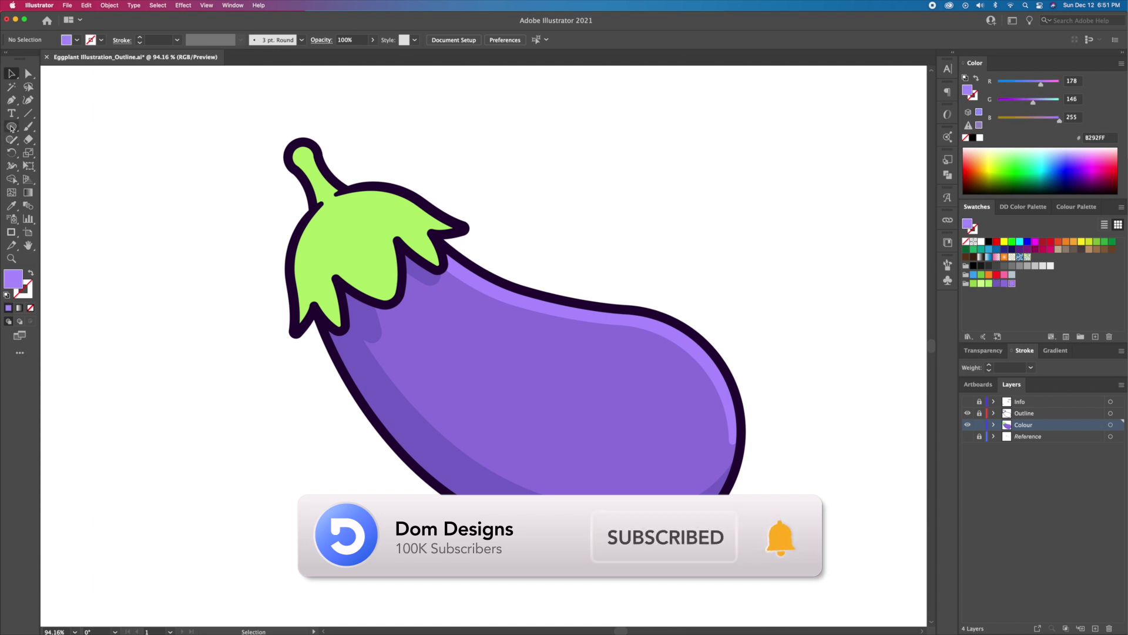
Step: Draw a light purple B292FF ellipse about 165 × 64 px on the body's rounded end, then rotate and position it along the upper edge
{"action": "left_click", "coordinate": [12, 127]}
{"action": "left_click_drag", "start_coordinate": [580, 350], "coordinate": [682, 388]}
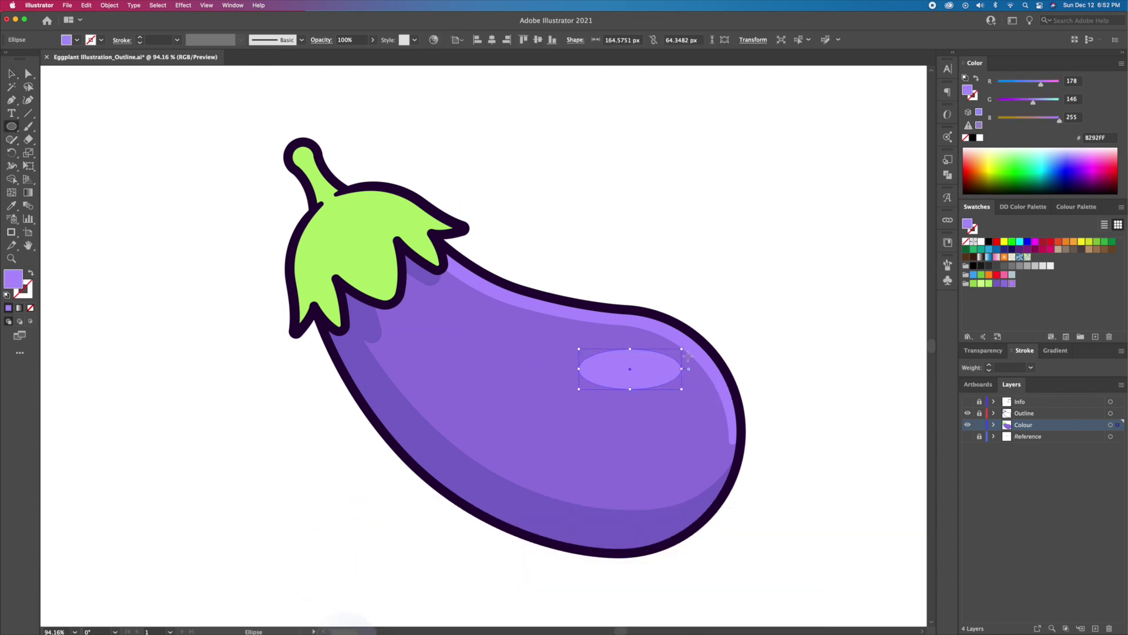
{"action": "key", "text": "r"}
{"action": "left_click_drag", "start_coordinate": [701, 334], "coordinate": [723, 373]}
{"action": "key", "text": "v"}
{"action": "left_click_drag", "start_coordinate": [656, 385], "coordinate": [788, 378]}
{"action": "left_click", "coordinate": [760, 382]}
{"action": "key", "text": "z"}
{"action": "key", "text": "v"}
{"action": "left_click", "coordinate": [676, 376]}
{"action": "left_click_drag", "start_coordinate": [717, 361], "coordinate": [724, 365]}
Step: Move the ellipse's upper and lower anchor points upward to bend it into a curved shine following the body's contour
{"action": "left_click", "coordinate": [28, 74]}
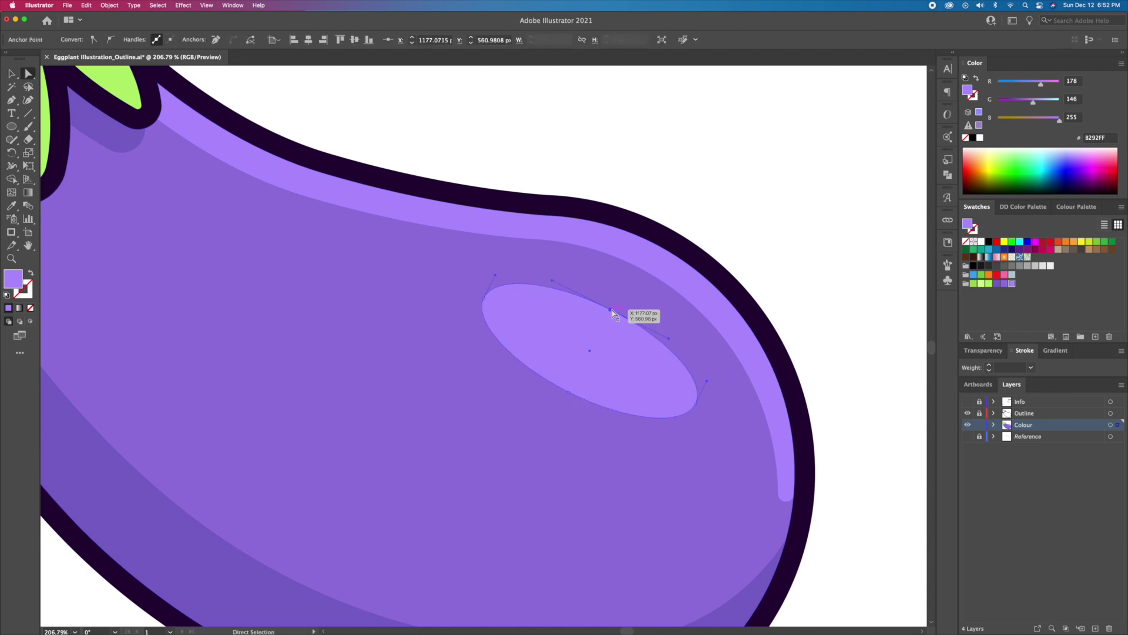
{"action": "left_click_drag", "start_coordinate": [612, 312], "coordinate": [619, 305]}
{"action": "left_click_drag", "start_coordinate": [569, 392], "coordinate": [580, 355]}
Step: Draw the inner edge of a D3FF94 highlight with the Pen tool, from the stem across the green cap to the lower leaf tip
{"action": "left_click_drag", "start_coordinate": [443, 297], "coordinate": [465, 309]}
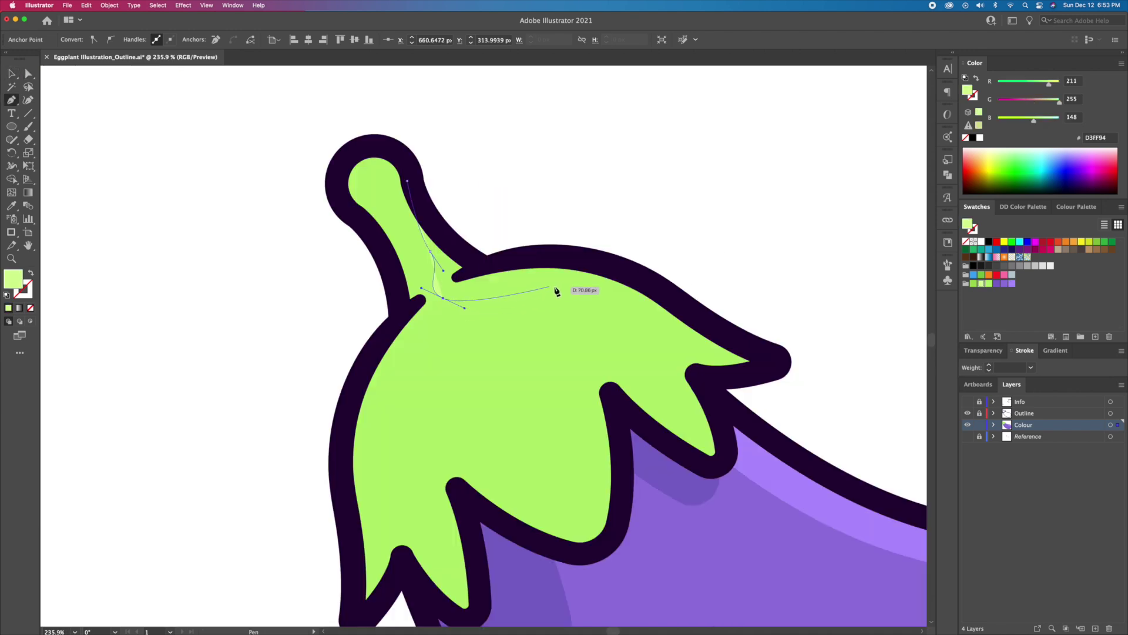
{"action": "left_click_drag", "start_coordinate": [560, 286], "coordinate": [623, 295]}
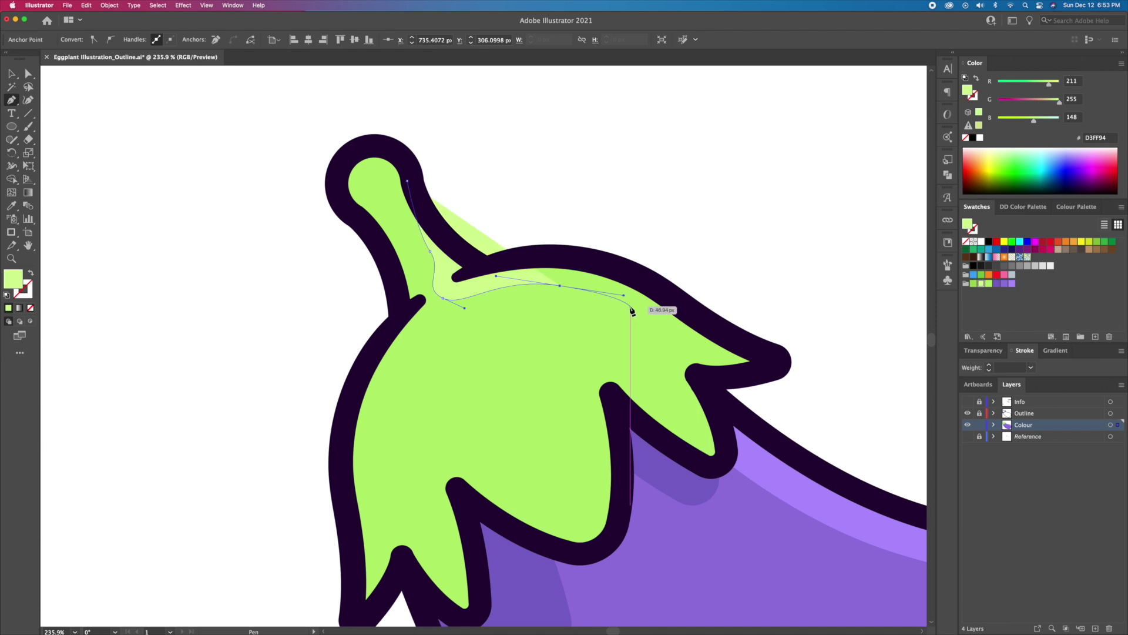
{"action": "left_click", "coordinate": [679, 342]}
{"action": "left_click_drag", "start_coordinate": [654, 342], "coordinate": [628, 349]}
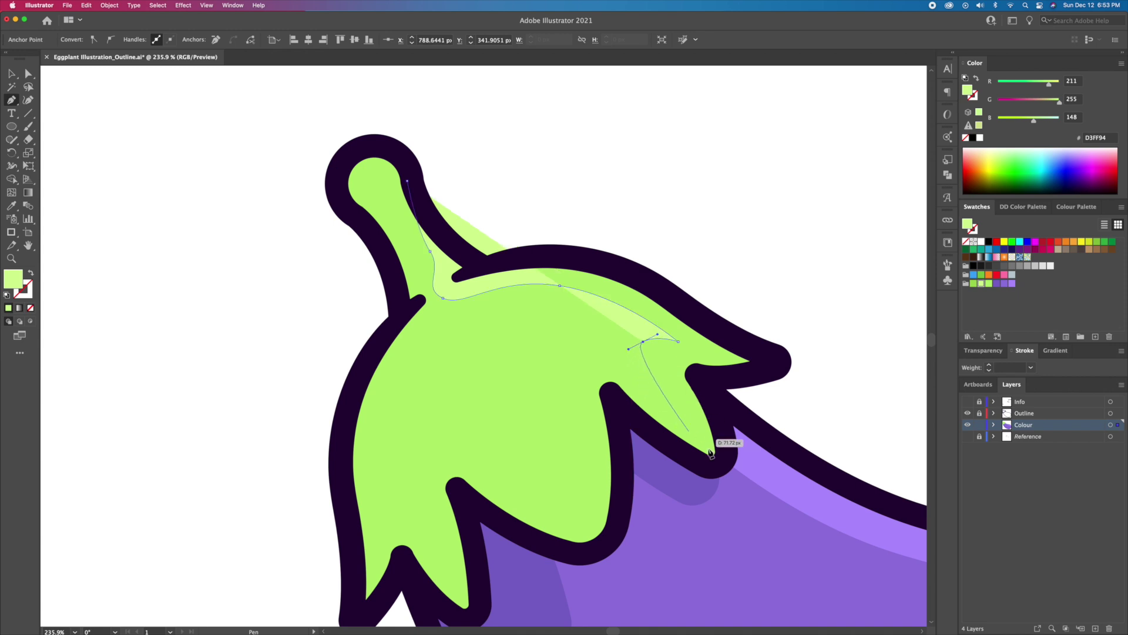
{"action": "left_click_drag", "start_coordinate": [707, 461], "coordinate": [715, 525]}
{"action": "left_click", "coordinate": [708, 461]}
Step: Close the green highlight path with straight segments outside the outline, back to its start on the stem, and deselect it
{"action": "key", "text": "super+shift+a"}
{"action": "left_click", "coordinate": [788, 450]}
{"action": "left_click", "coordinate": [845, 360]}
{"action": "left_click", "coordinate": [775, 240]}
{"action": "left_click", "coordinate": [531, 151]}
{"action": "left_click", "coordinate": [448, 131]}
{"action": "left_click", "coordinate": [406, 182]}
{"action": "key", "text": "v"}
{"action": "left_click", "coordinate": [579, 142]}
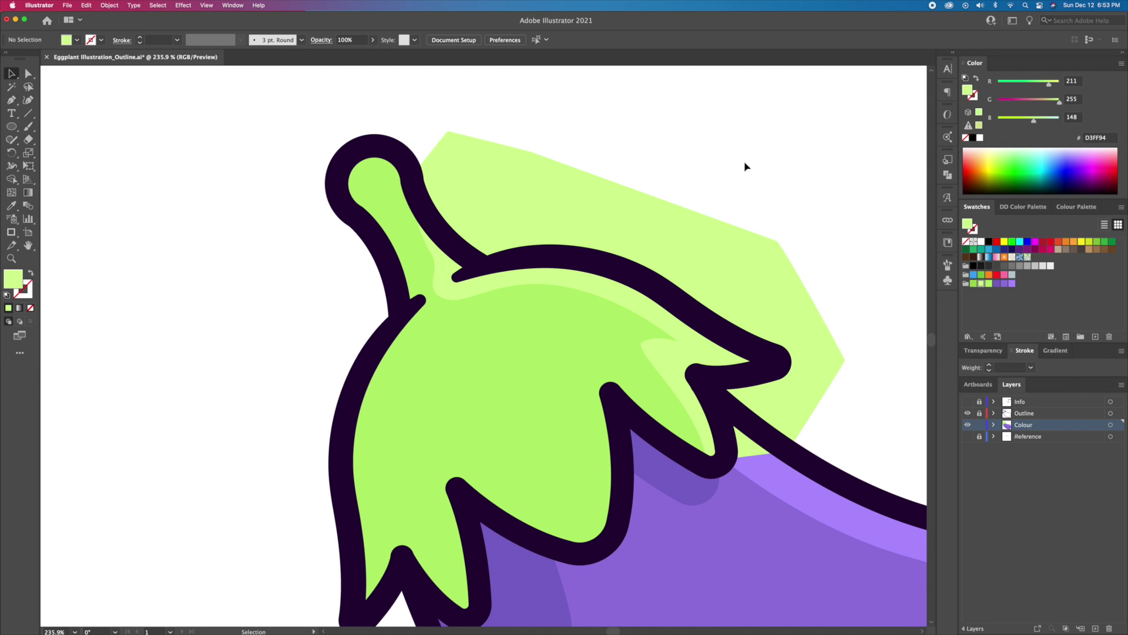
Step: Select the highlight and the green cap shape and delete the highlight area outside the cap with the Shape Builder
{"action": "left_click", "coordinate": [676, 217]}
{"action": "left_click", "coordinate": [594, 284], "text": "shift"}
{"action": "left_click", "coordinate": [526, 341], "text": "shift"}
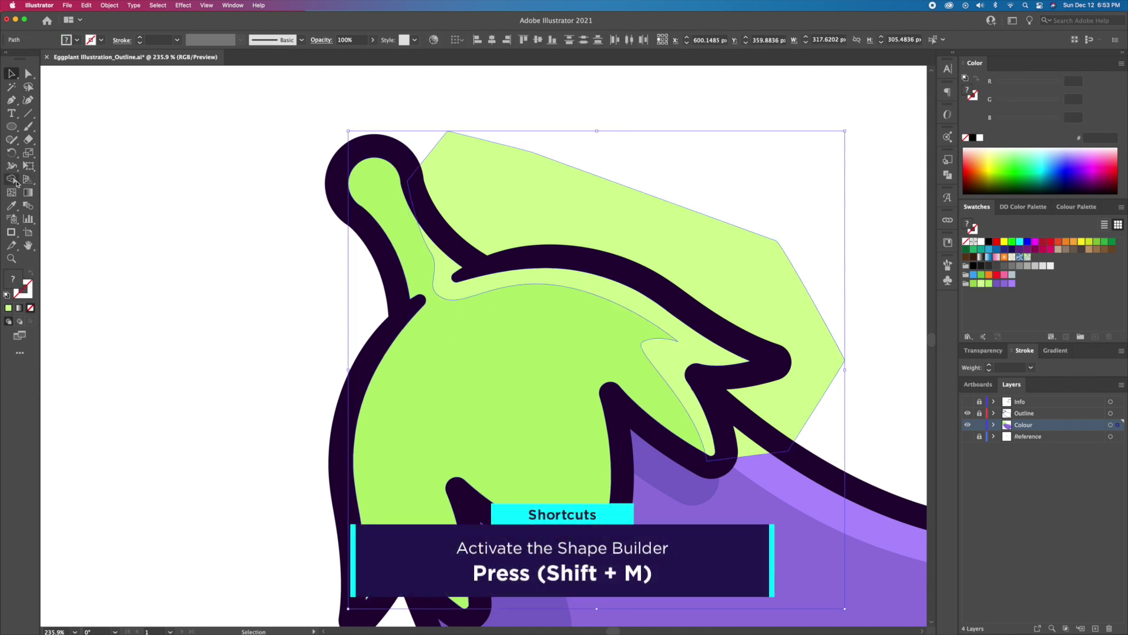
{"action": "key", "text": "shift+m"}
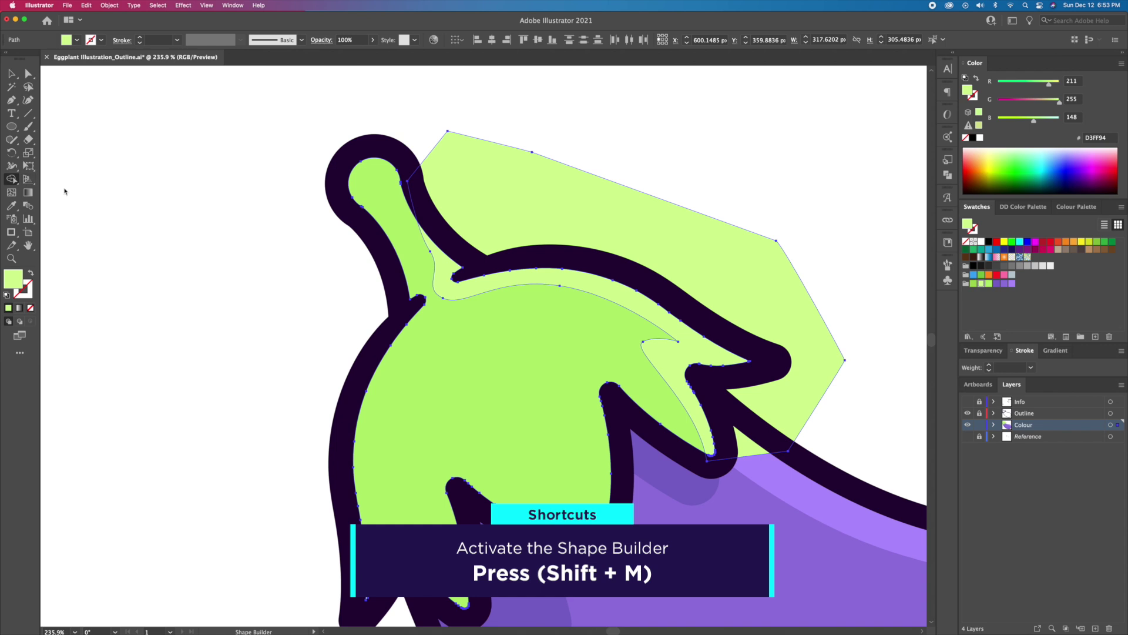
{"action": "left_click", "coordinate": [504, 222], "text": "alt"}
{"action": "key", "text": "v"}
{"action": "left_click", "coordinate": [571, 206]}
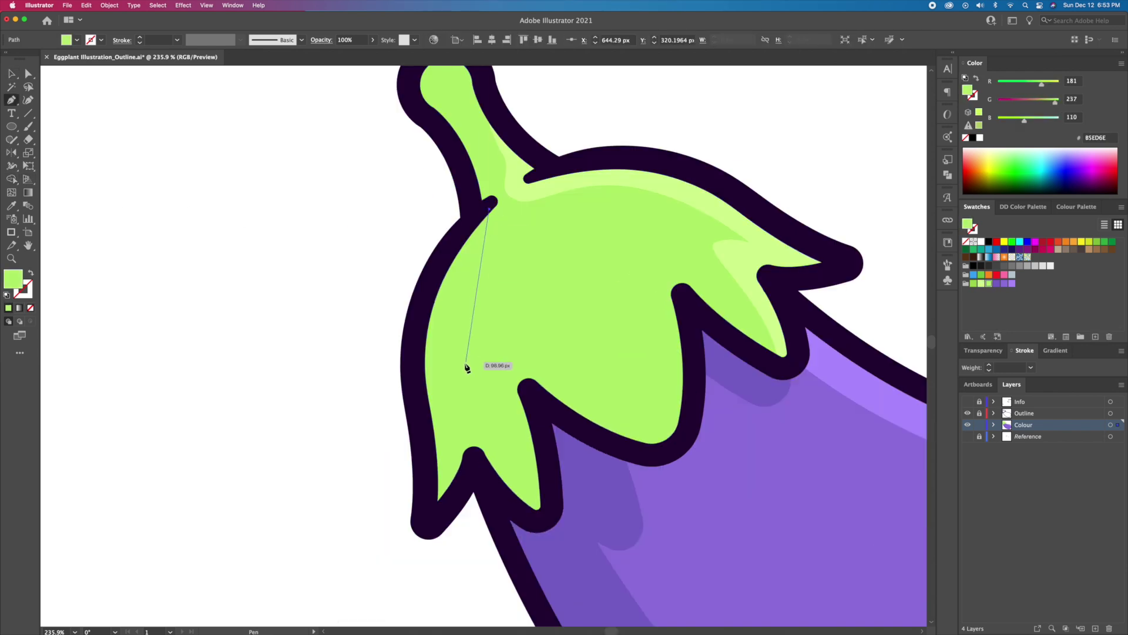
Step: Draw the inner edge of a shadow with the Pen tool, curving down the green cap's left side and over its lower leaves
{"action": "left_click_drag", "start_coordinate": [454, 365], "coordinate": [484, 487]}
{"action": "left_click", "coordinate": [456, 401]}
{"action": "left_click_drag", "start_coordinate": [506, 329], "coordinate": [541, 328]}
{"action": "left_click_drag", "start_coordinate": [687, 426], "coordinate": [819, 458]}
{"action": "left_click", "coordinate": [687, 426]}
Step: Close the shadow path with straight segments around the outside of the lower leaves, back to its start at the stem base
{"action": "left_click", "coordinate": [695, 504]}
{"action": "left_click", "coordinate": [450, 555]}
{"action": "left_click", "coordinate": [351, 542]}
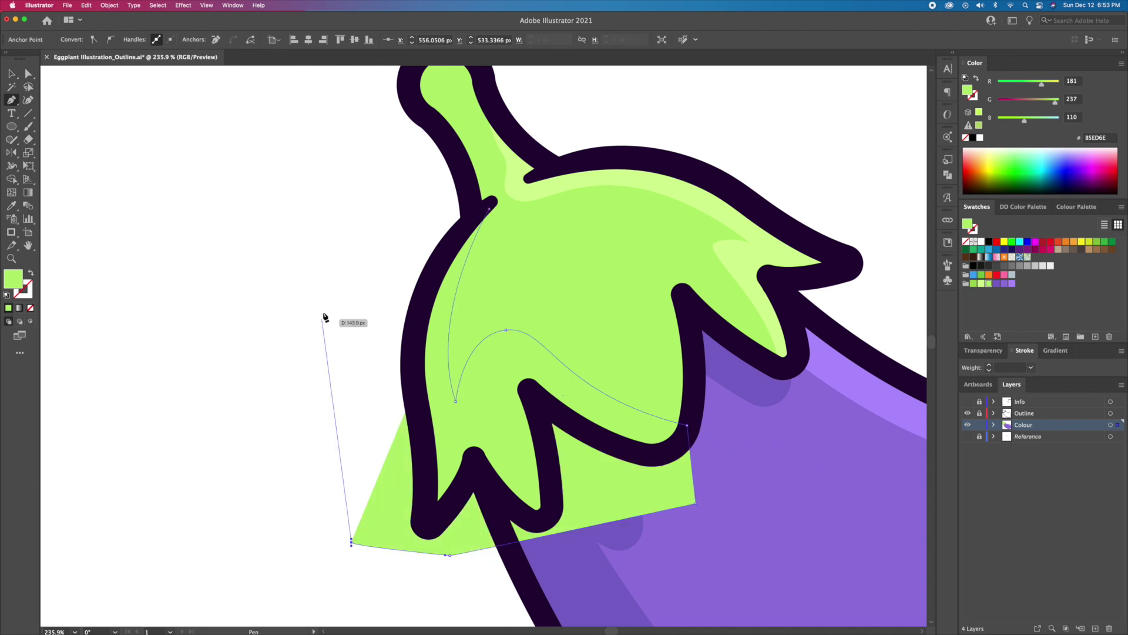
{"action": "left_click", "coordinate": [323, 312]}
{"action": "left_click", "coordinate": [381, 221]}
{"action": "left_click", "coordinate": [489, 209]}
Step: Delete the part of the shadow shape that lies outside the green cap with the Shape Builder
{"action": "key", "text": "v"}
{"action": "key", "text": "shift+m"}
{"action": "left_click", "coordinate": [385, 254], "text": "alt"}
{"action": "key", "text": "v"}
{"action": "left_click", "coordinate": [388, 257]}
Step: Fill the trimmed shadow on the green cap with the darker green A1D852 swatch and deselect it
{"action": "left_click", "coordinate": [485, 368]}
{"action": "left_click", "coordinate": [974, 284]}
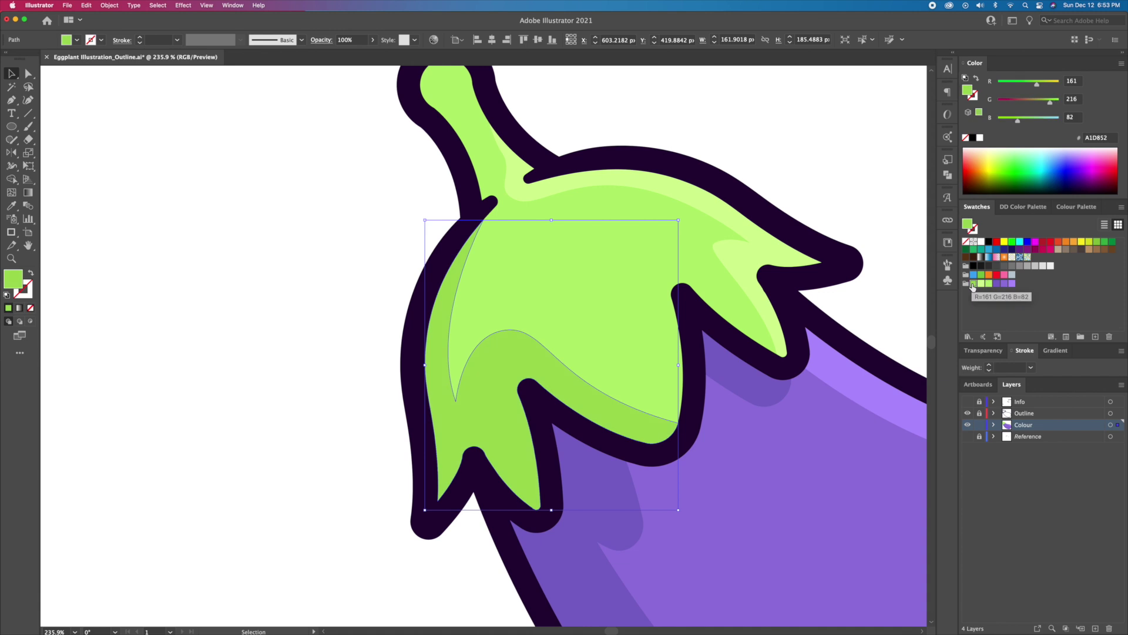
{"action": "left_click", "coordinate": [289, 283]}
Step: Draw a small darker green A1D852 ellipse at the left side of the stem's rounded tip
{"action": "key", "text": "z"}
{"action": "left_click", "coordinate": [480, 187]}
{"action": "left_click", "coordinate": [10, 129]}
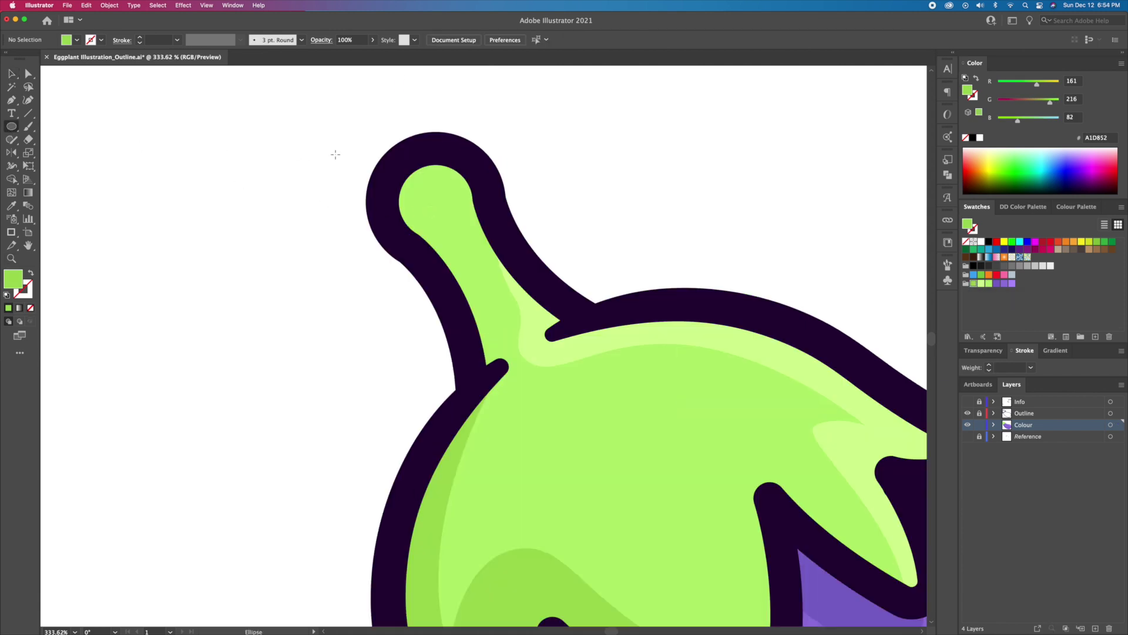
{"action": "left_click_drag", "start_coordinate": [411, 207], "coordinate": [432, 234]}
{"action": "key", "text": "v"}
{"action": "left_click", "coordinate": [537, 202]}
Step: Draw a D3FF94 ellipse about 62 × 17 px below the cap's upper highlight and raise its top and bottom anchors into a curved shine
{"action": "left_click_drag", "start_coordinate": [472, 239], "coordinate": [565, 264]}
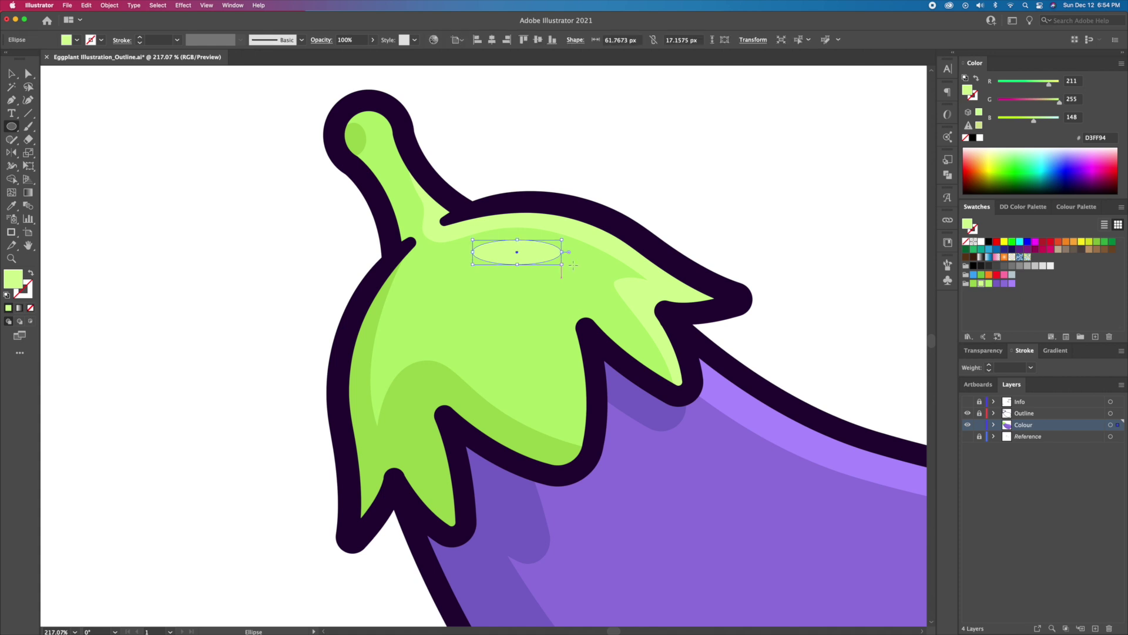
{"action": "key", "text": "a"}
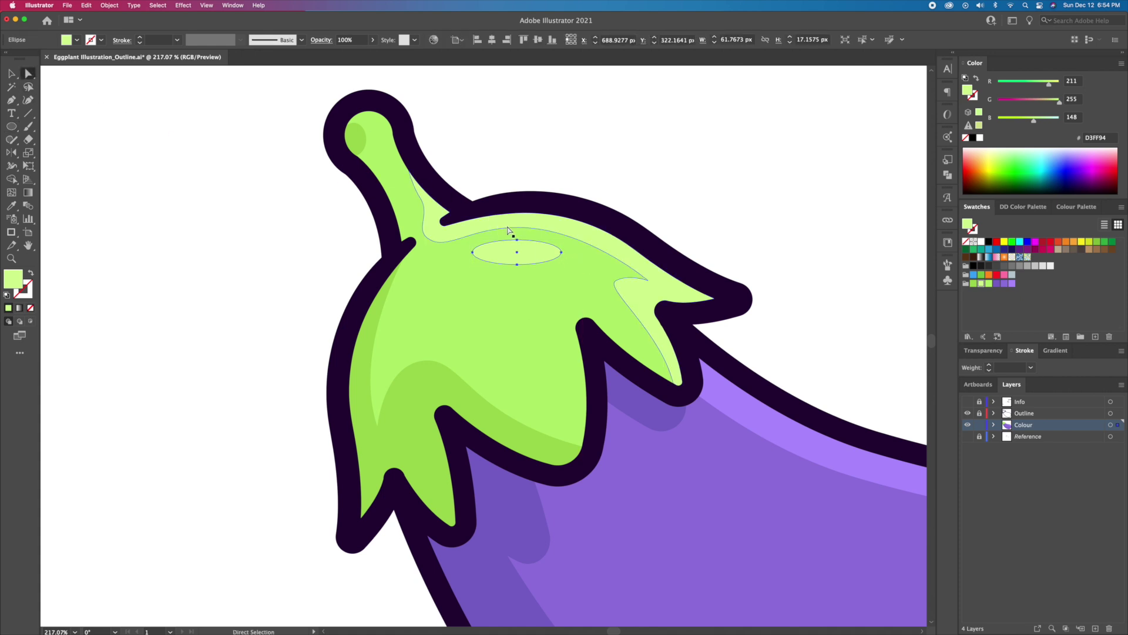
{"action": "left_click", "coordinate": [517, 240]}
{"action": "left_click_drag", "start_coordinate": [517, 240], "coordinate": [516, 236]}
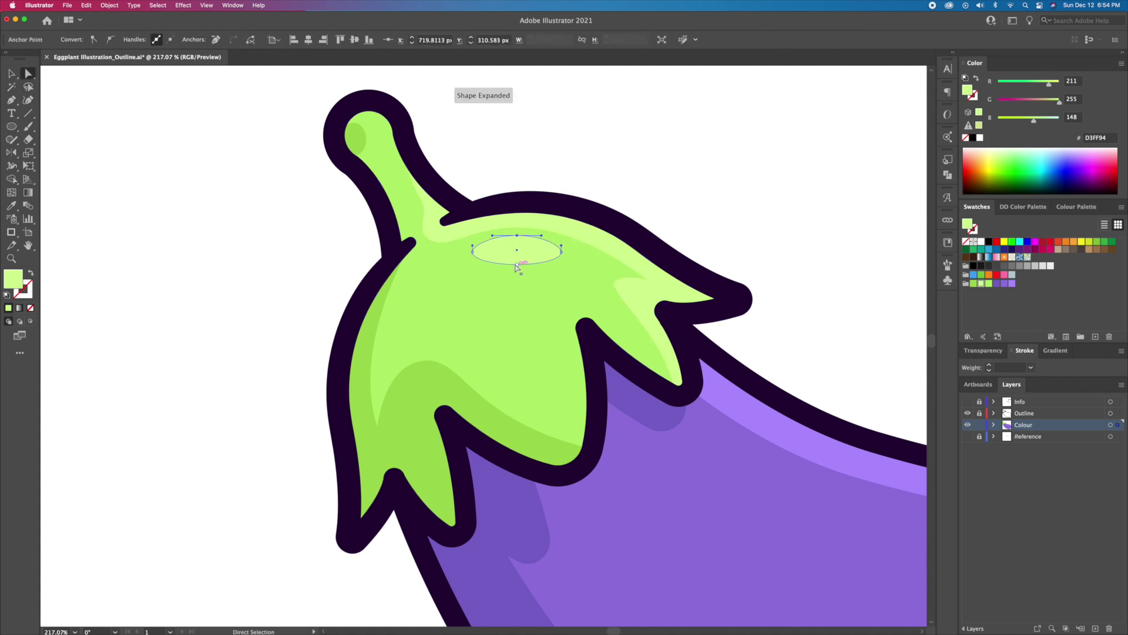
{"action": "key", "text": "Up"}
{"action": "key", "text": "Up"}
{"action": "key", "text": "Up"}
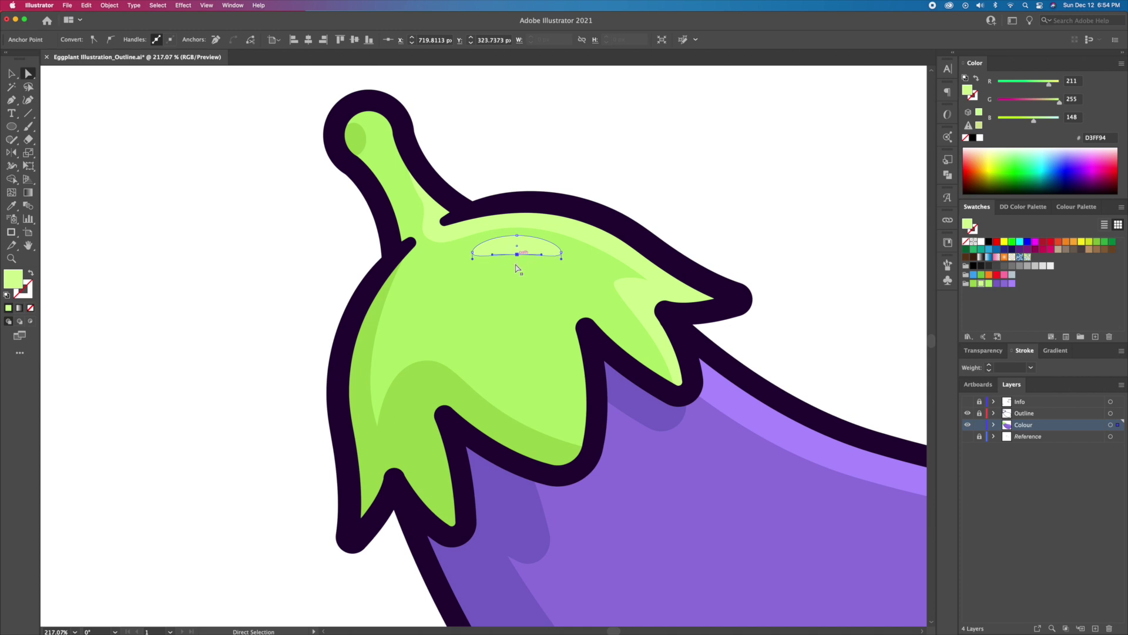
{"action": "key", "text": "v"}
{"action": "left_click", "coordinate": [648, 191]}
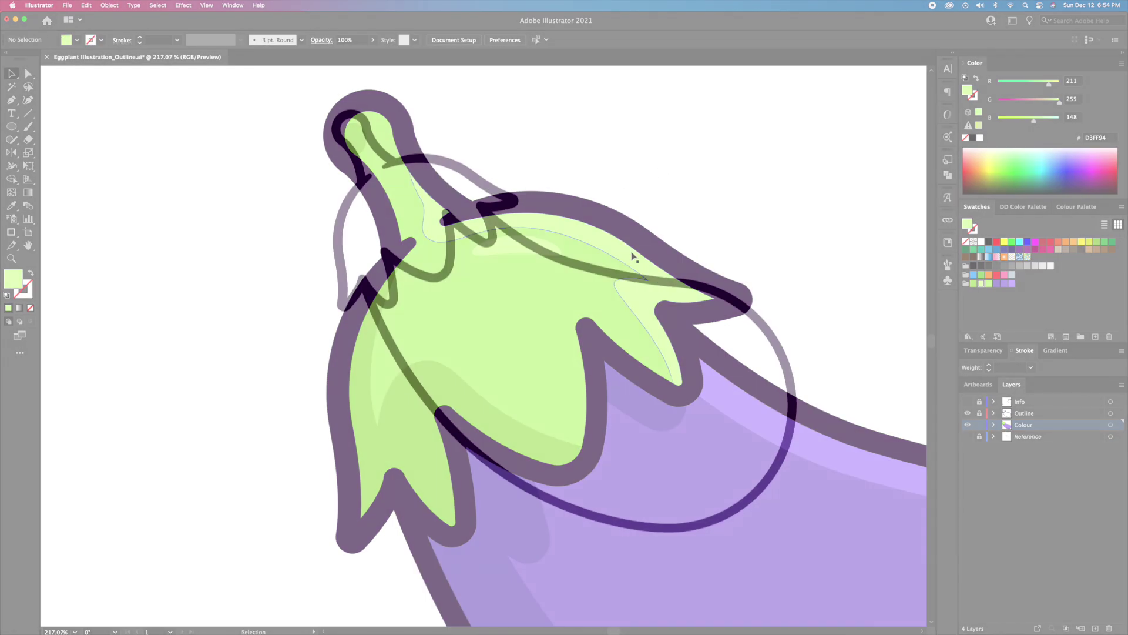